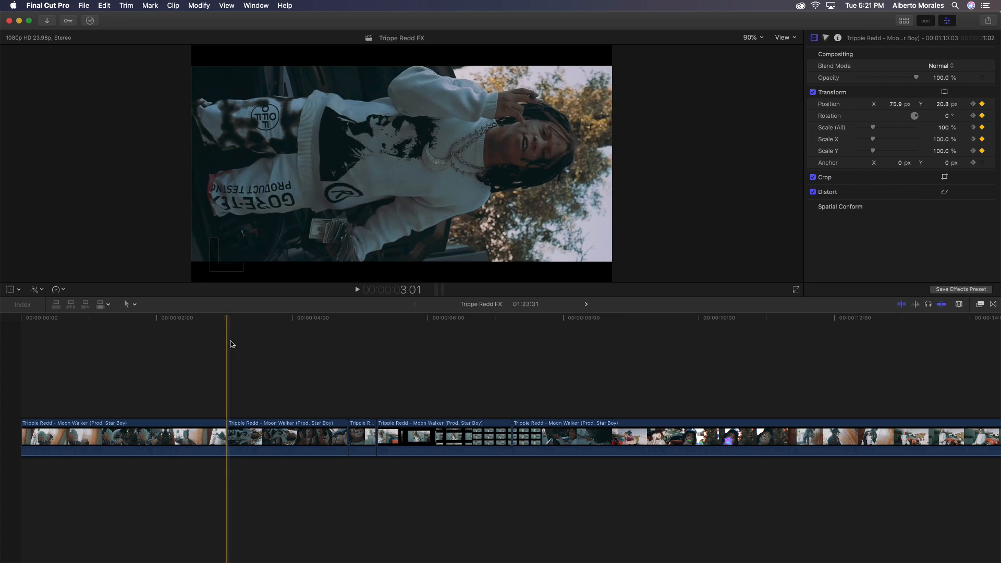
# Play back the finished multiplying-heads effect around 3:01 and again at 38:06 in the timeline
pyautogui.press('space')
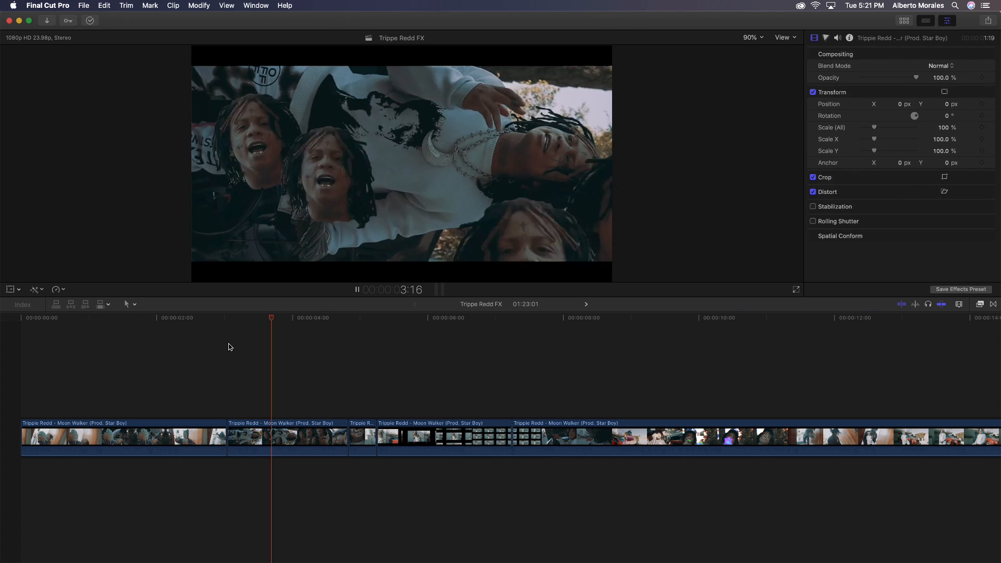
pyautogui.press('space')
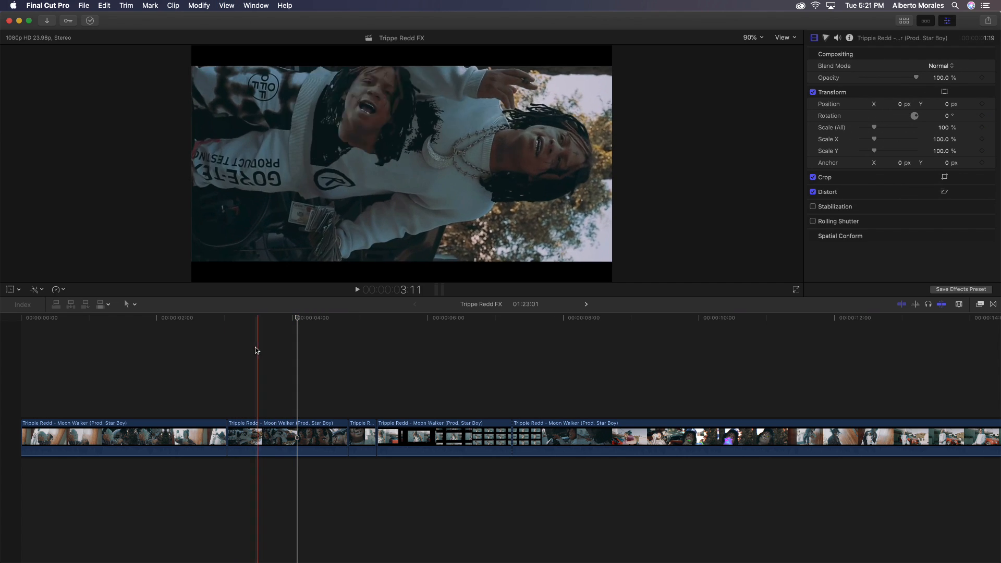
pyautogui.press('space')
pyautogui.press('space')
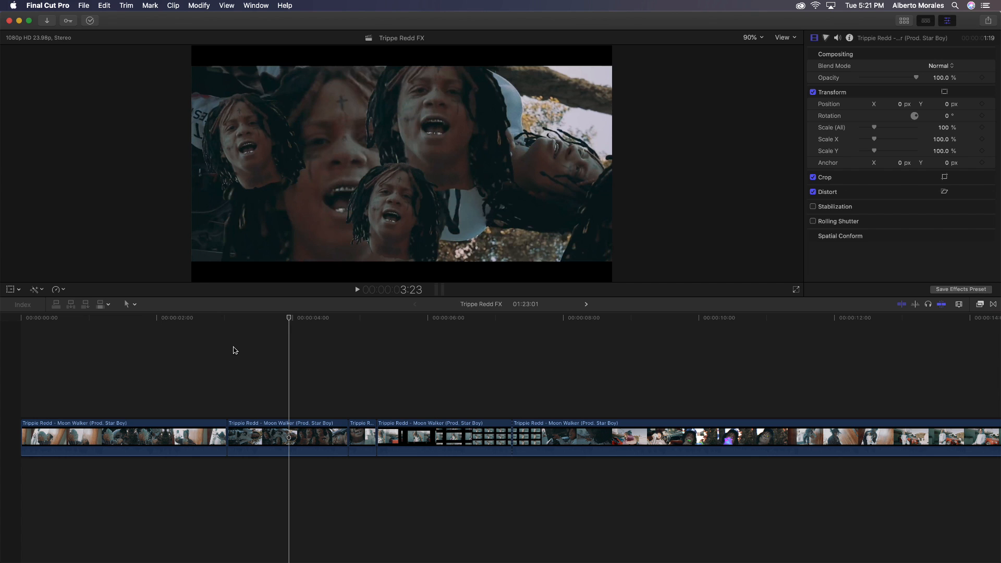
pyautogui.press('space')
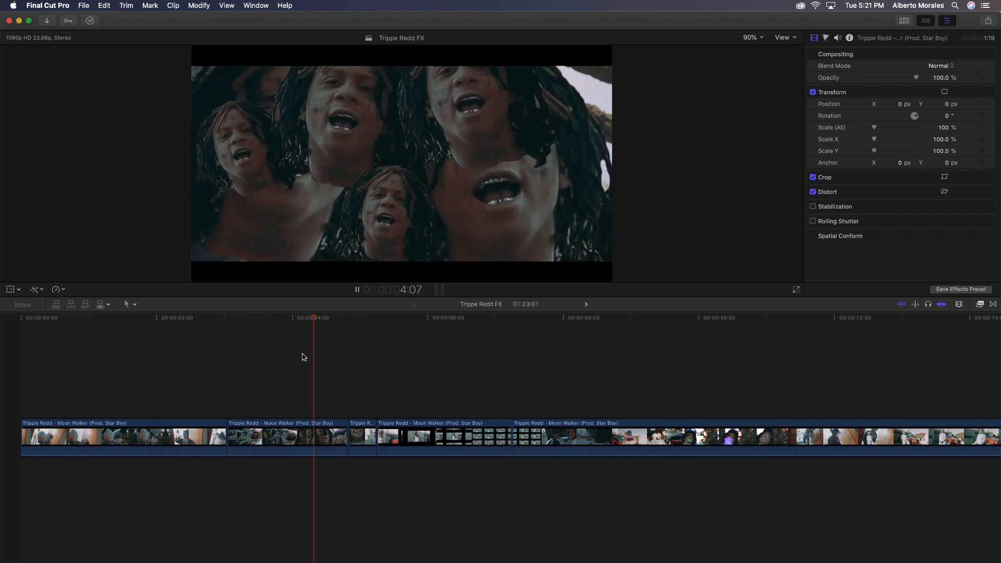
pyautogui.press('space')
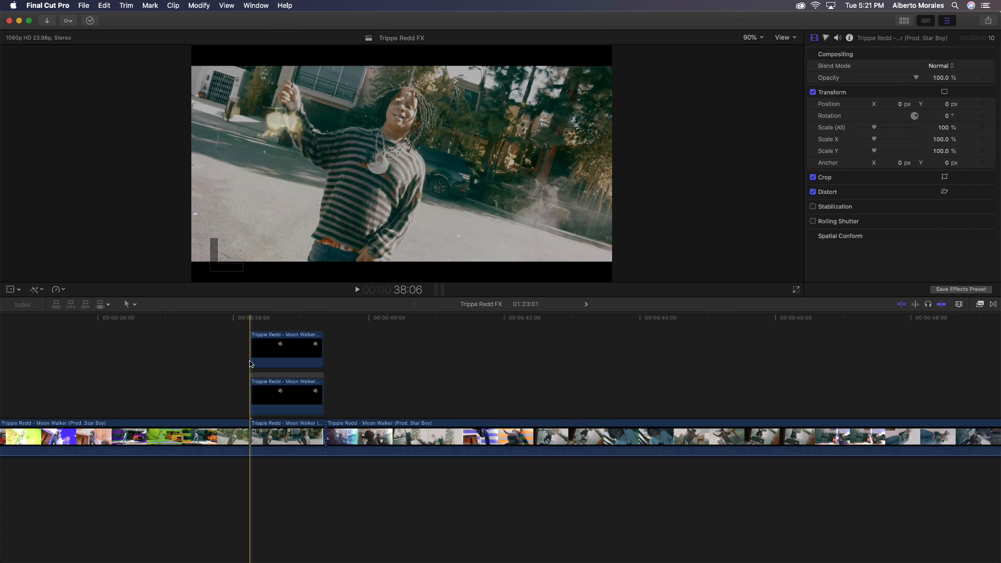
pyautogui.press('space')
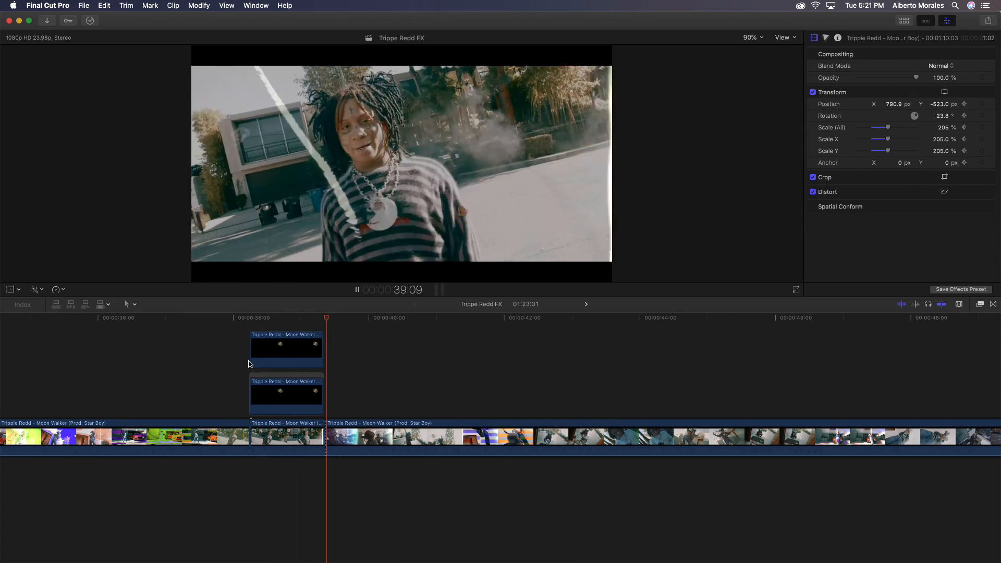
pyautogui.press('space')
pyautogui.press('space')
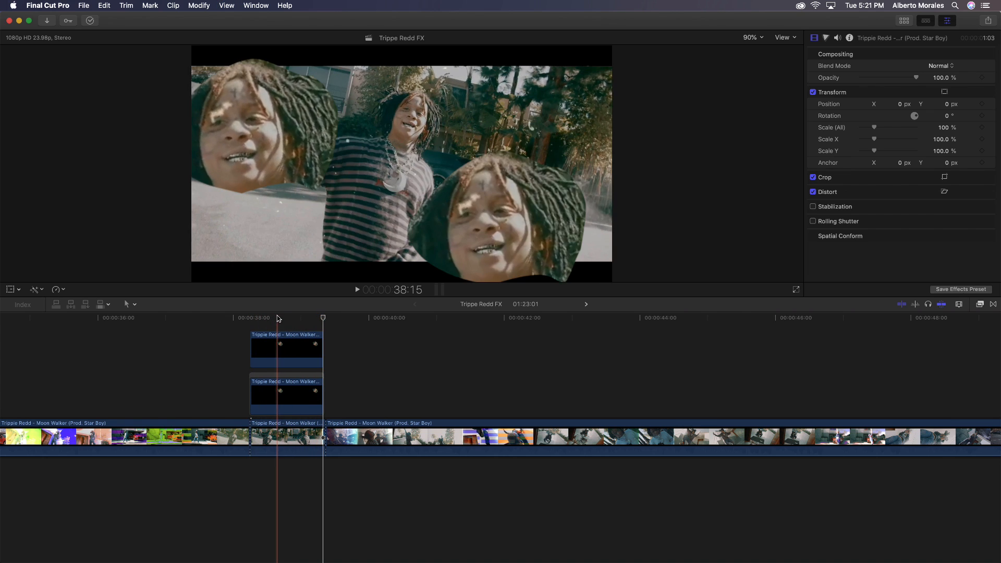
# Delete the two connected clips stacked above the main storyline at 38:06
pyautogui.click(252, 319)
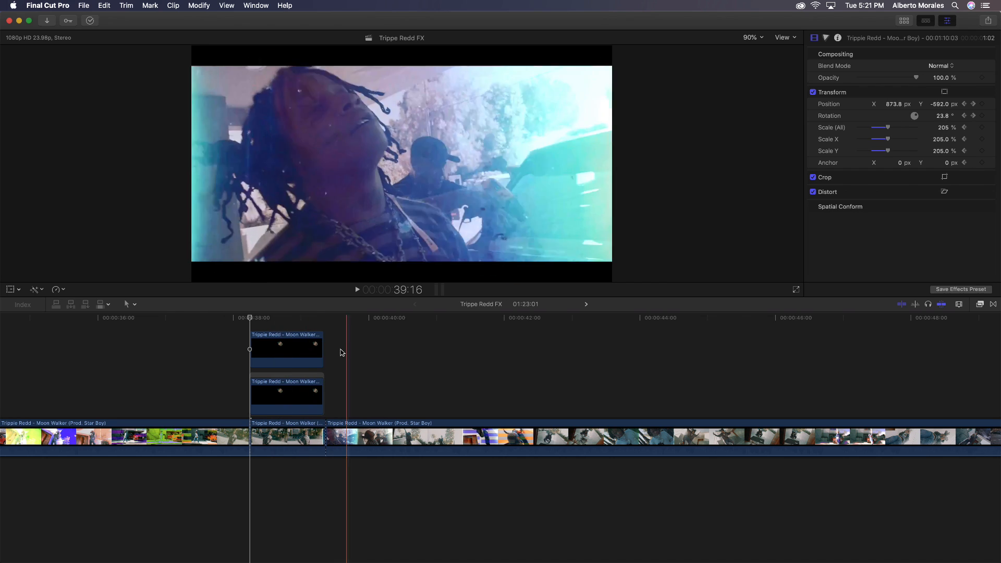
pyautogui.moveTo(345, 350); pyautogui.dragTo(285, 392)
pyautogui.press('Delete')
# Add a freeze frame at 38:06, the first frame of the short striped-sweater clip
pyautogui.click(284, 425)
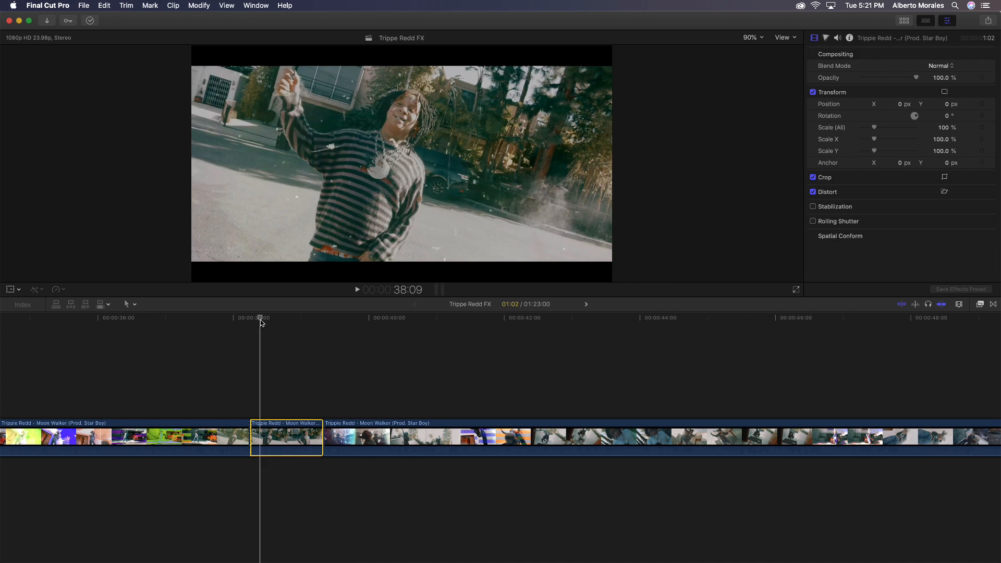
pyautogui.moveTo(261, 322); pyautogui.dragTo(254, 322)
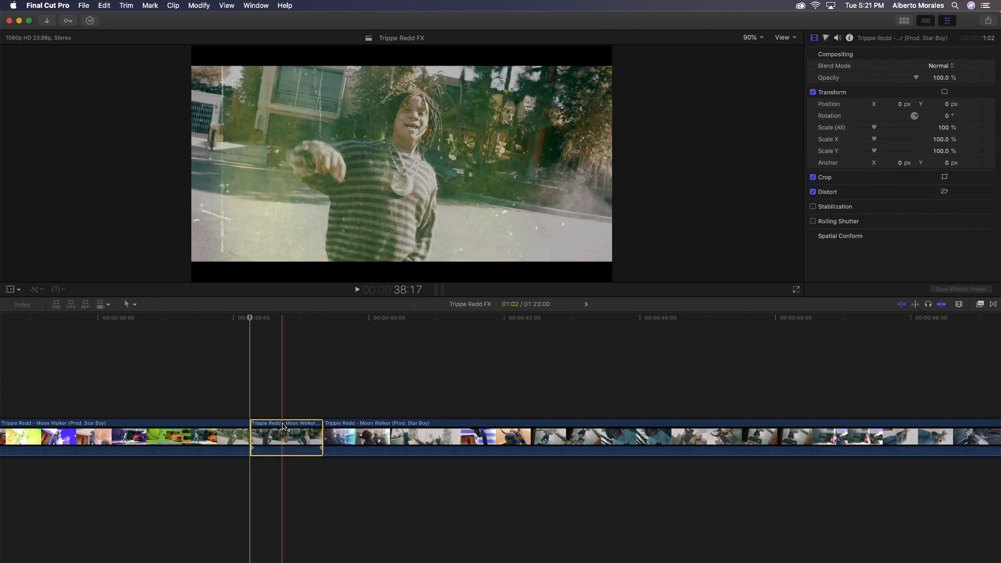
pyautogui.click(104, 5)
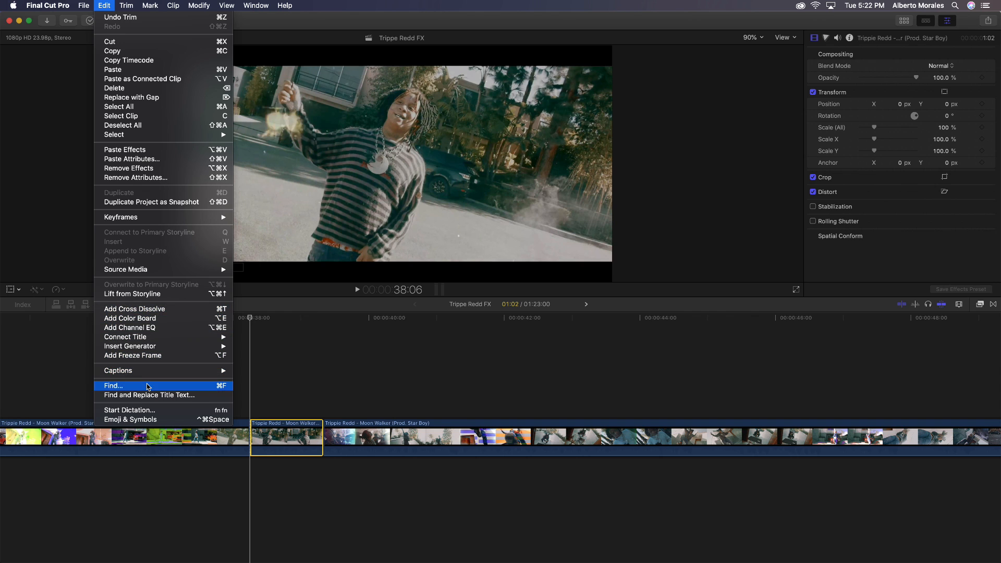
pyautogui.click(182, 361)
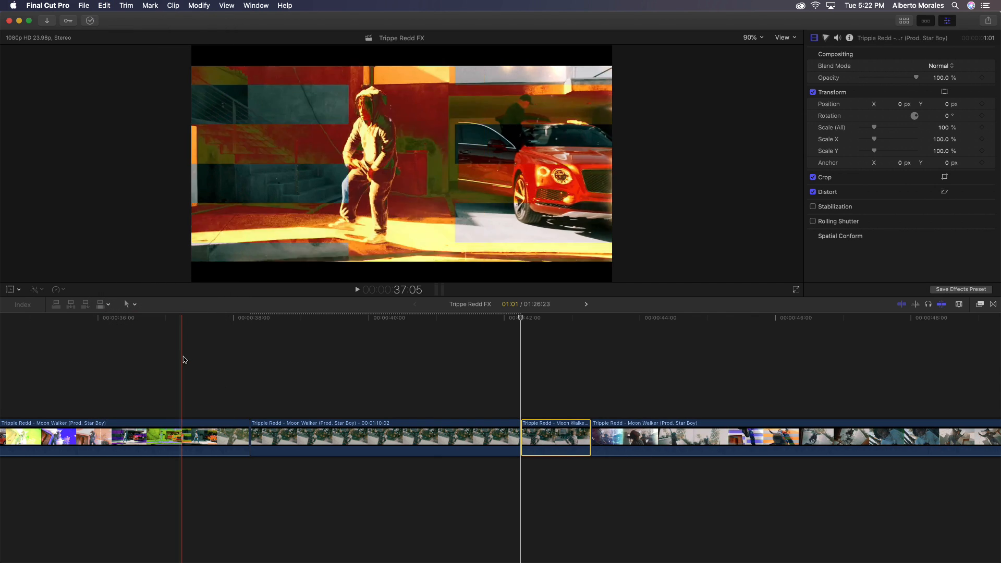
# Lift the freeze frame above the main storyline at 38:06 and trim it to 1:01 to match the clip below
pyautogui.click(339, 440)
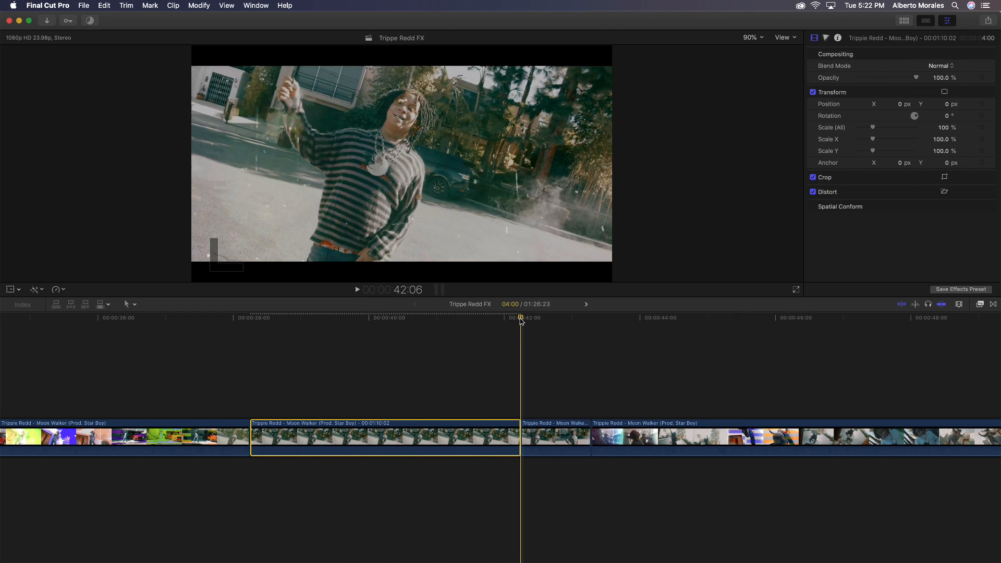
pyautogui.moveTo(306, 441); pyautogui.dragTo(299, 398)
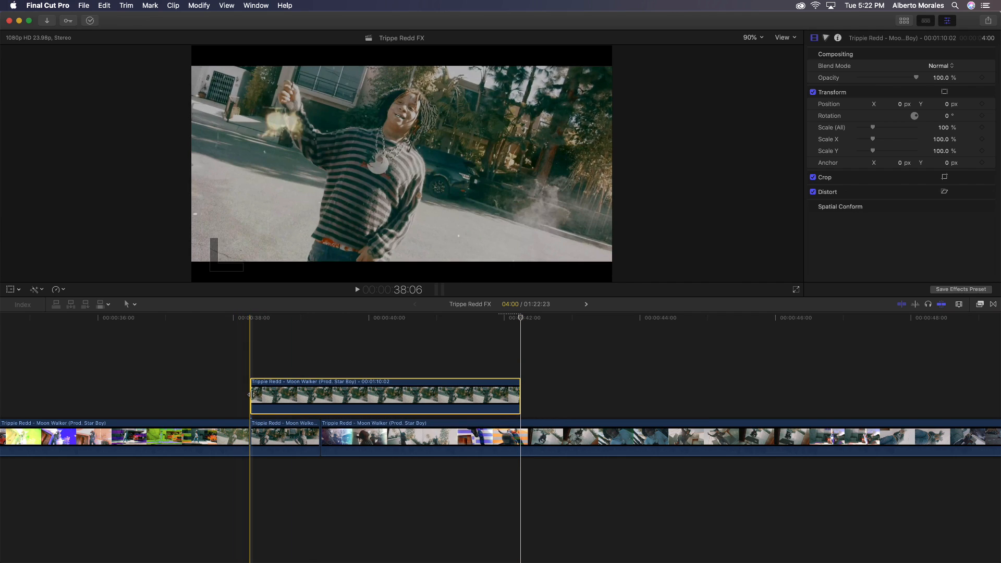
pyautogui.moveTo(519, 394); pyautogui.dragTo(319, 392)
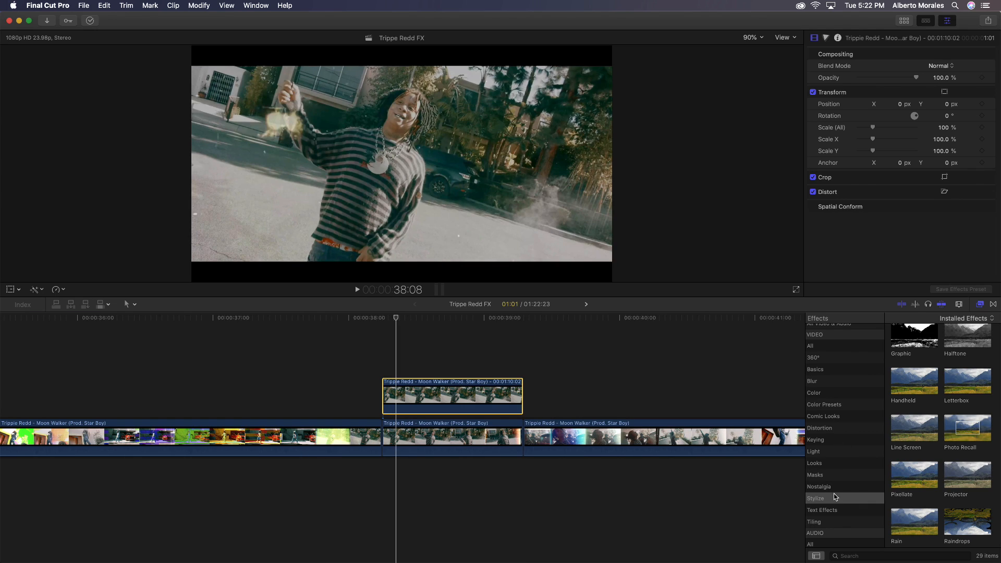
# Apply the Draw Mask effect to the connected freeze frame and close the effects browser
pyautogui.click(825, 475)
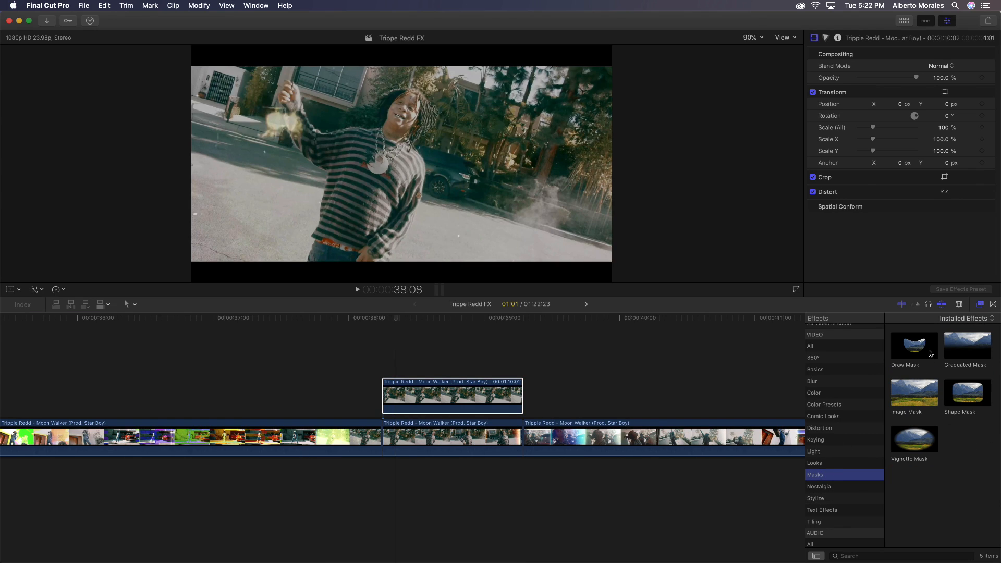
pyautogui.moveTo(910, 348)
pyautogui.mouseDown()
pyautogui.moveTo(634, 356)
pyautogui.moveTo(466, 392)
pyautogui.mouseUp()
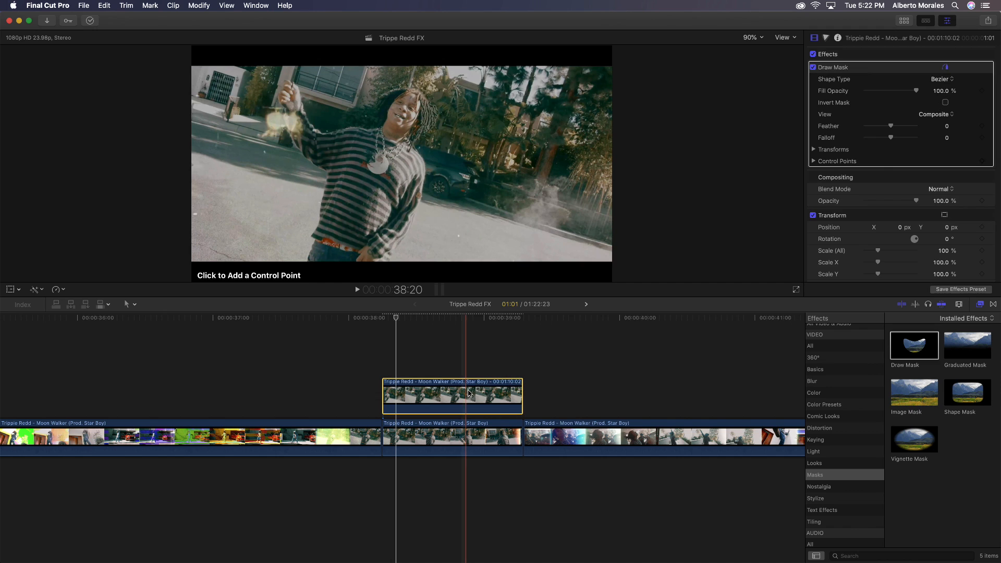
pyautogui.click(979, 305)
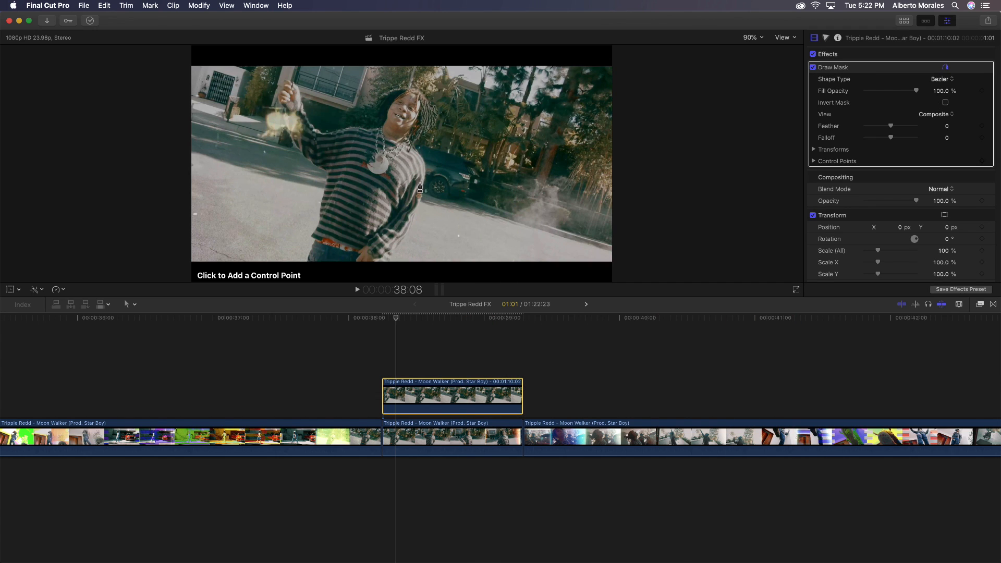
# Trace a closed mask around the rapper's face and hair on the freeze frame with control points
pyautogui.click(395, 129)
pyautogui.click(388, 122)
pyautogui.click(381, 115)
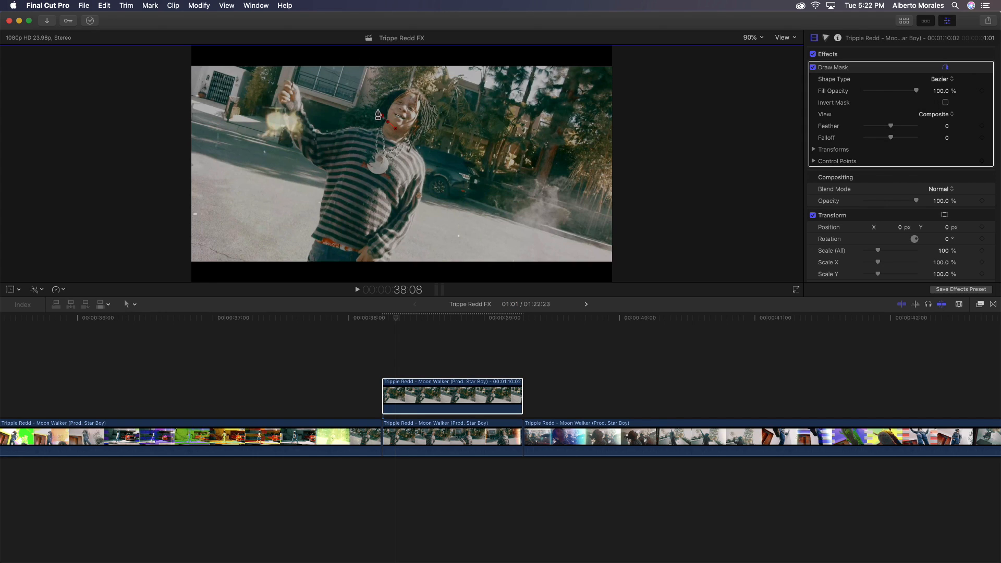
pyautogui.click(379, 110)
pyautogui.click(380, 100)
pyautogui.click(385, 94)
pyautogui.click(393, 90)
pyautogui.click(401, 89)
pyautogui.click(412, 90)
pyautogui.click(421, 92)
pyautogui.click(427, 97)
pyautogui.click(431, 104)
pyautogui.click(435, 112)
pyautogui.click(436, 123)
pyautogui.click(759, 37)
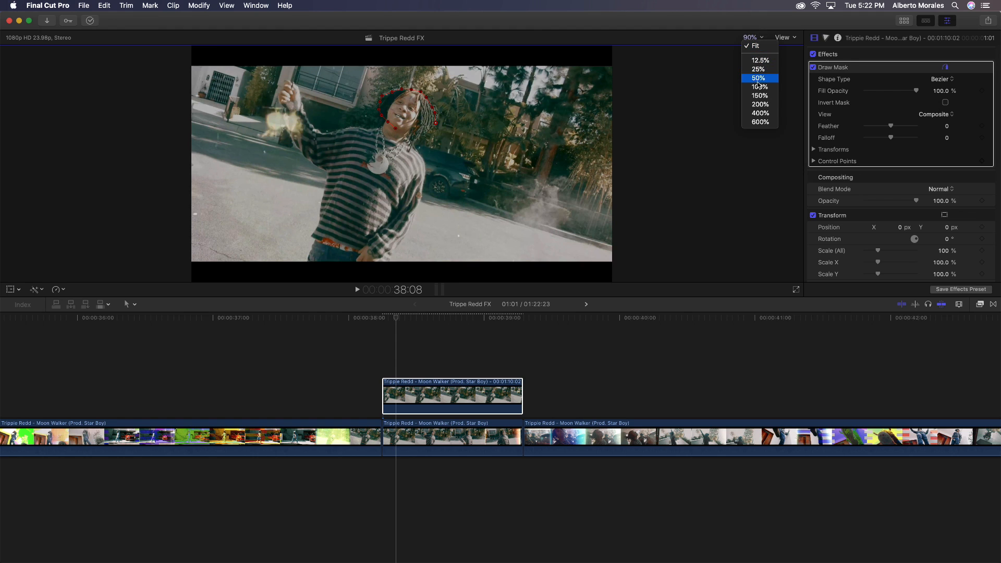
pyautogui.click(760, 113)
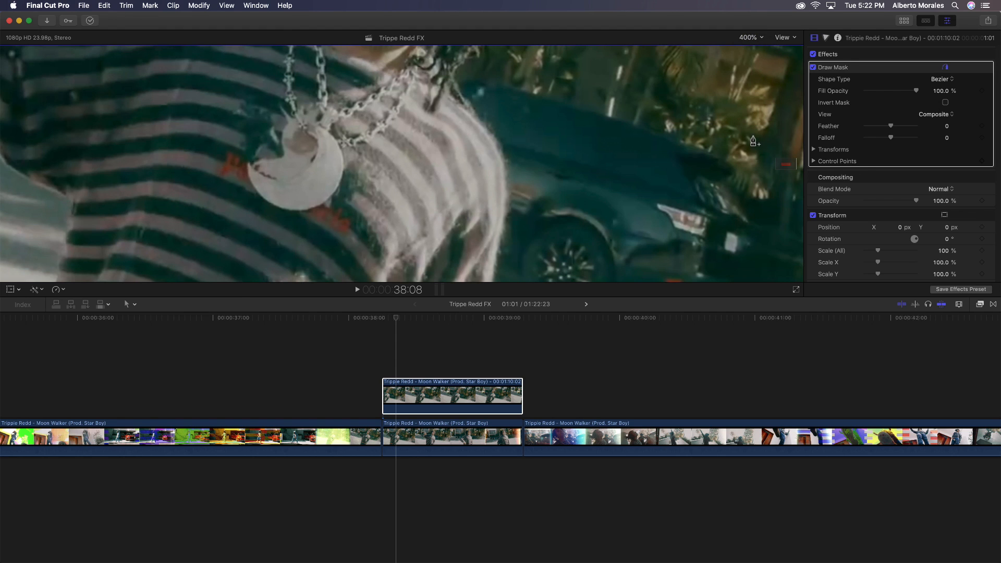
pyautogui.scroll(10, 753, 141)
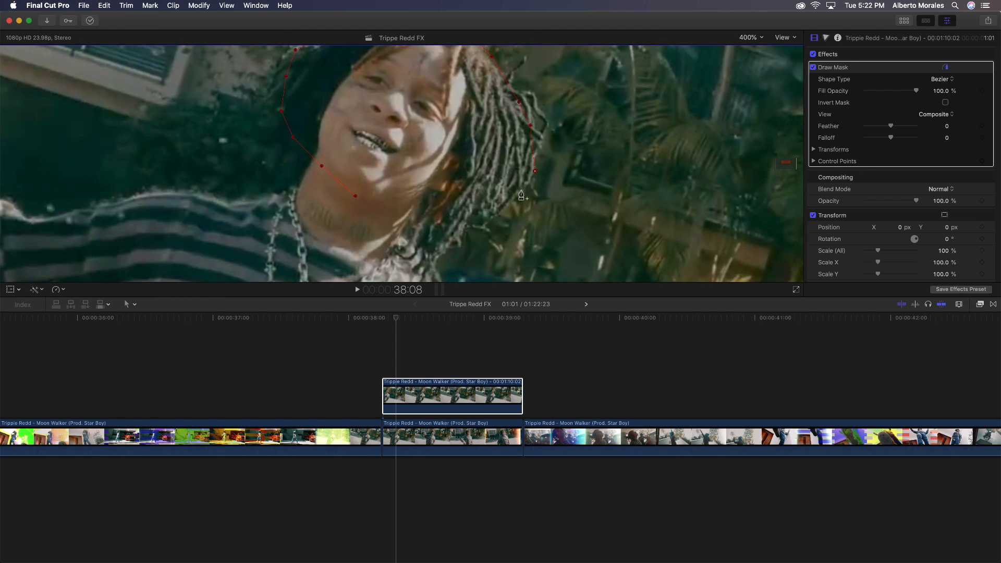
pyautogui.click(751, 38)
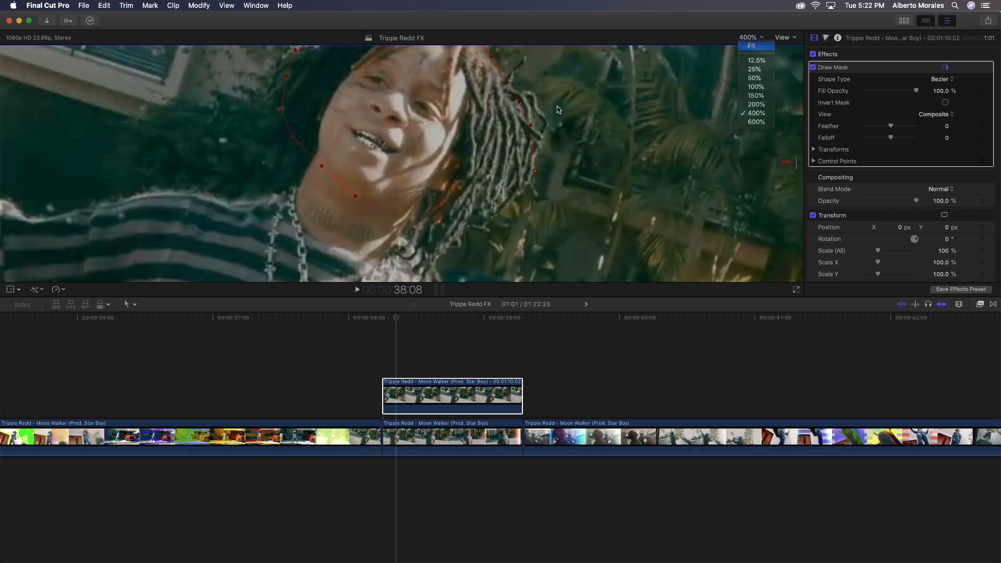
pyautogui.press('Return')
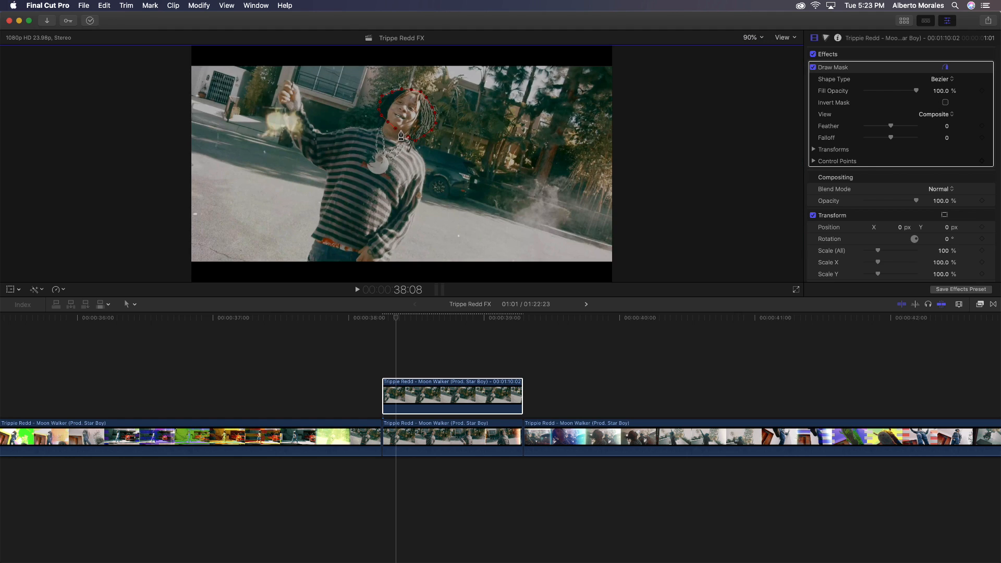
pyautogui.click(402, 137)
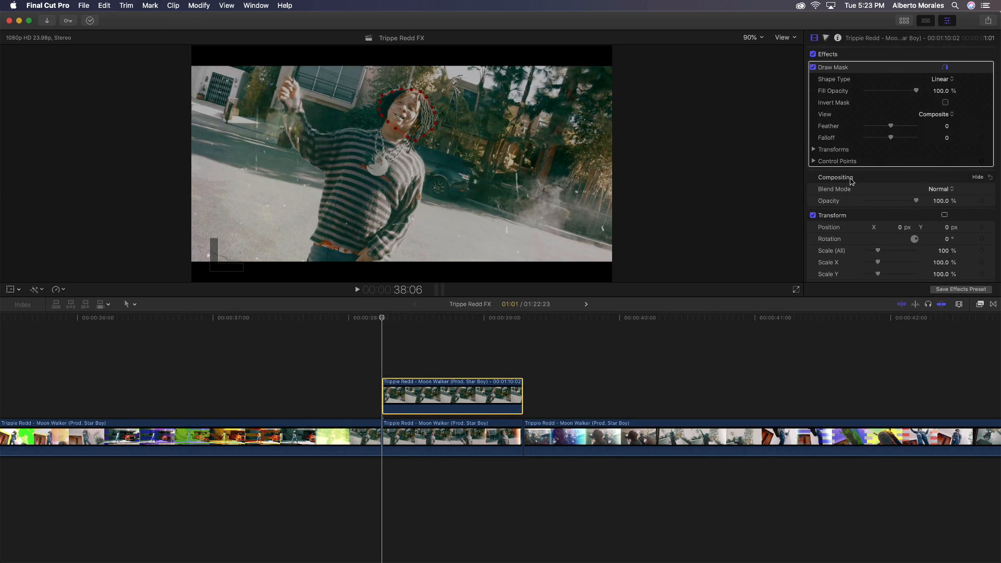
pyautogui.click(849, 181)
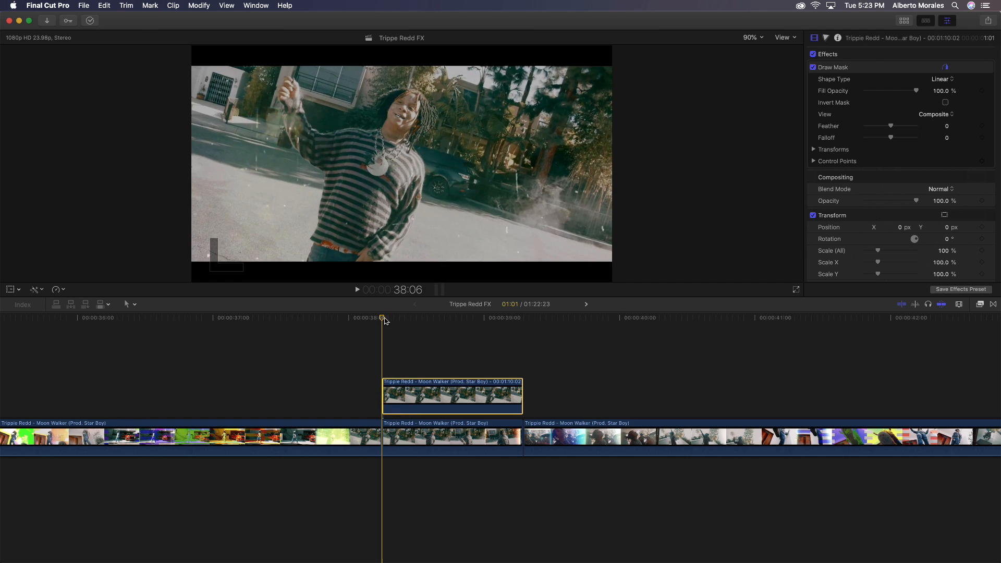
# Activate Transform for the masked freeze frame and add a starting transform keyframe at 38:06
pyautogui.click(19, 291)
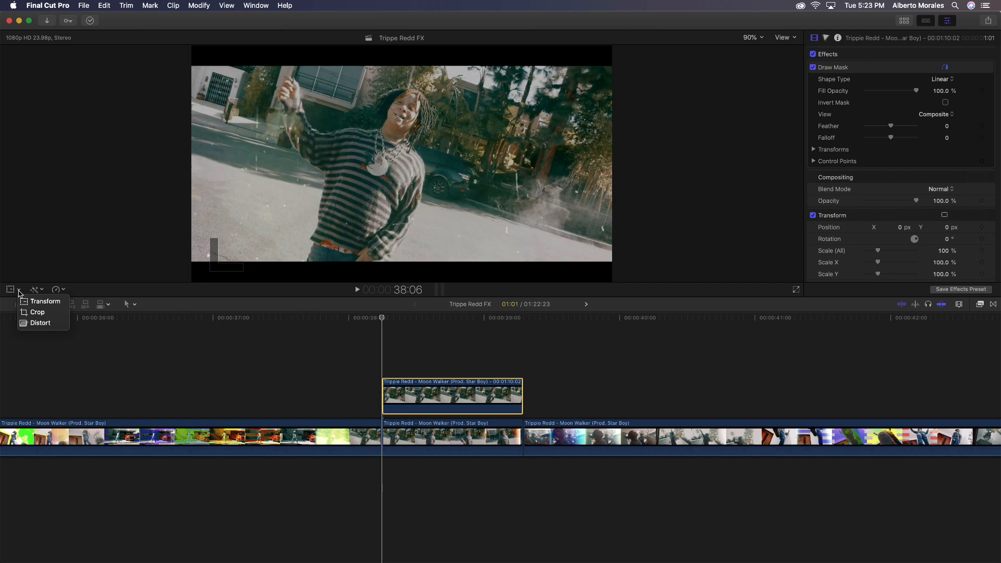
pyautogui.click(32, 303)
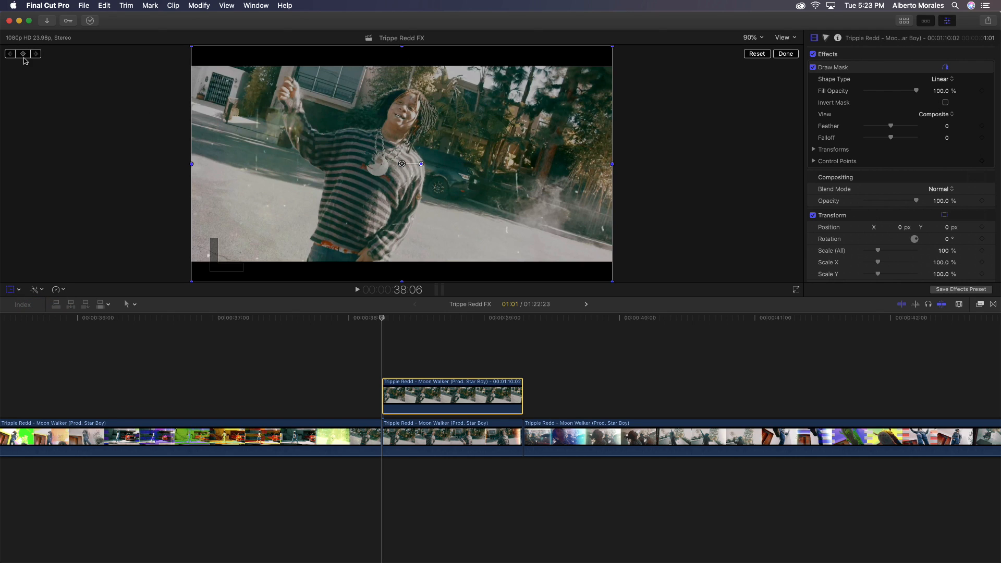
pyautogui.click(23, 55)
pyautogui.scroll(-2, 865, 204)
pyautogui.scroll(-1, 865, 203)
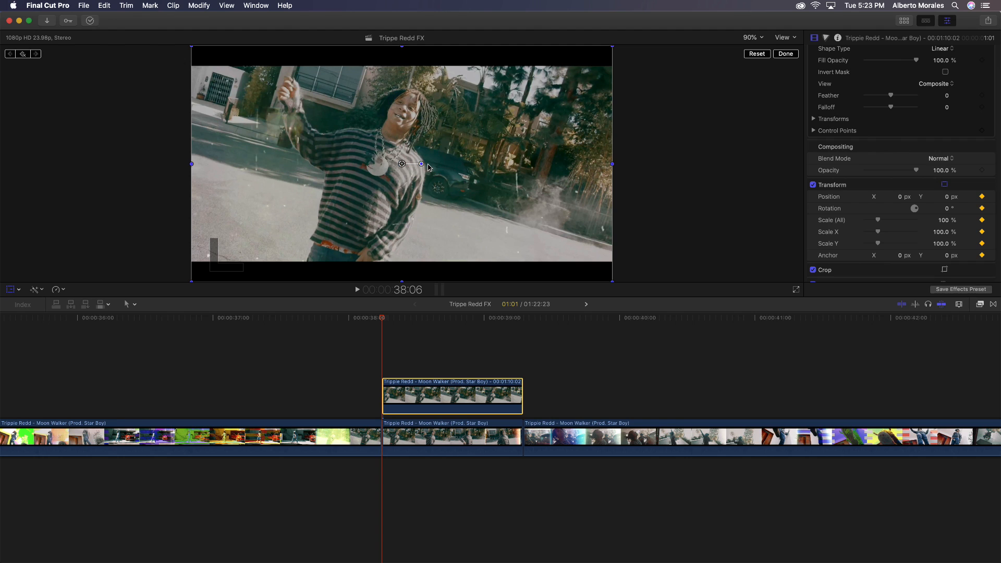
# Keyframe the cut-out head's position frame by frame up to 38:10, moving it down and left to about X -337.2, Y -166.8 px
pyautogui.press('Right')
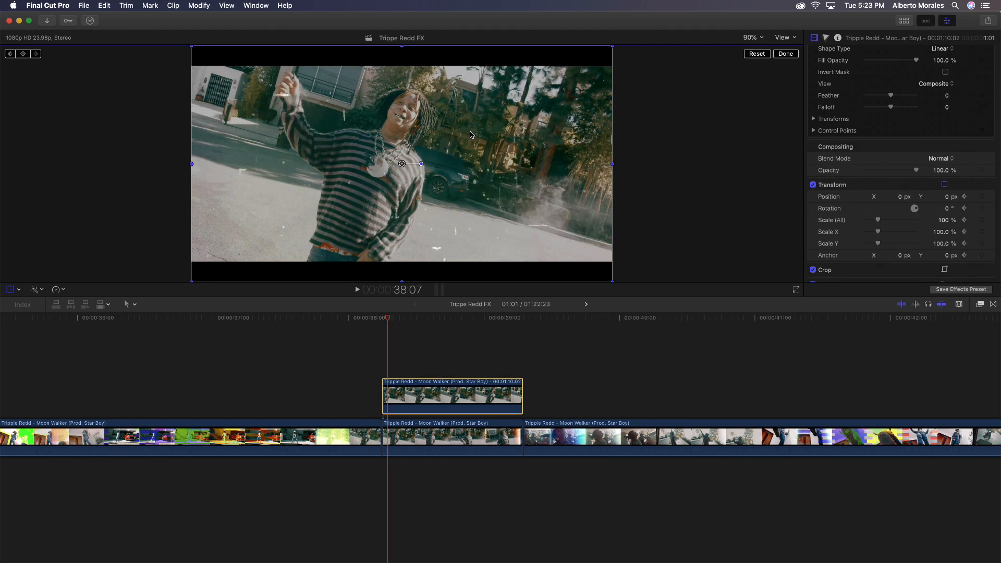
pyautogui.press('Right')
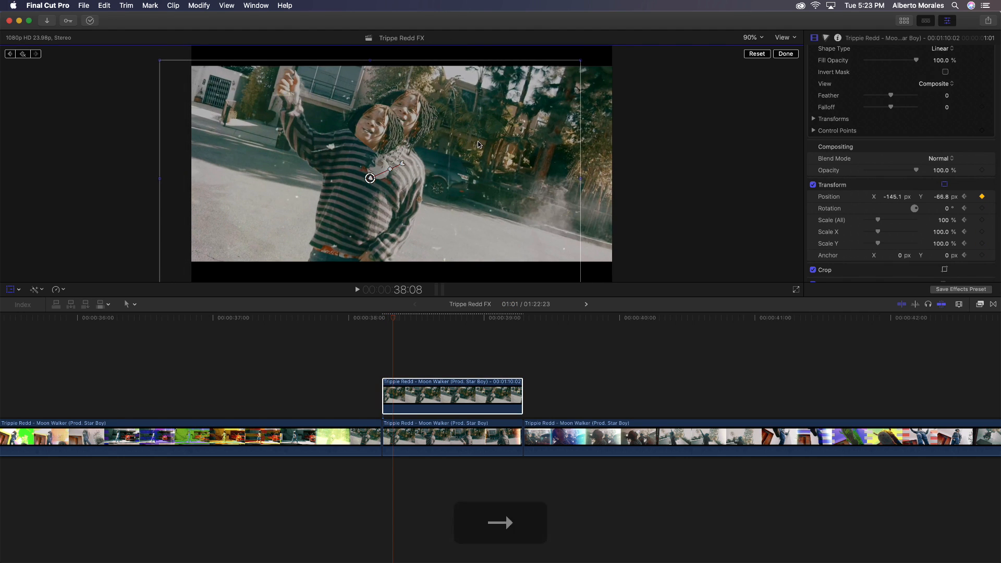
pyautogui.press('Right')
pyautogui.press('Right')
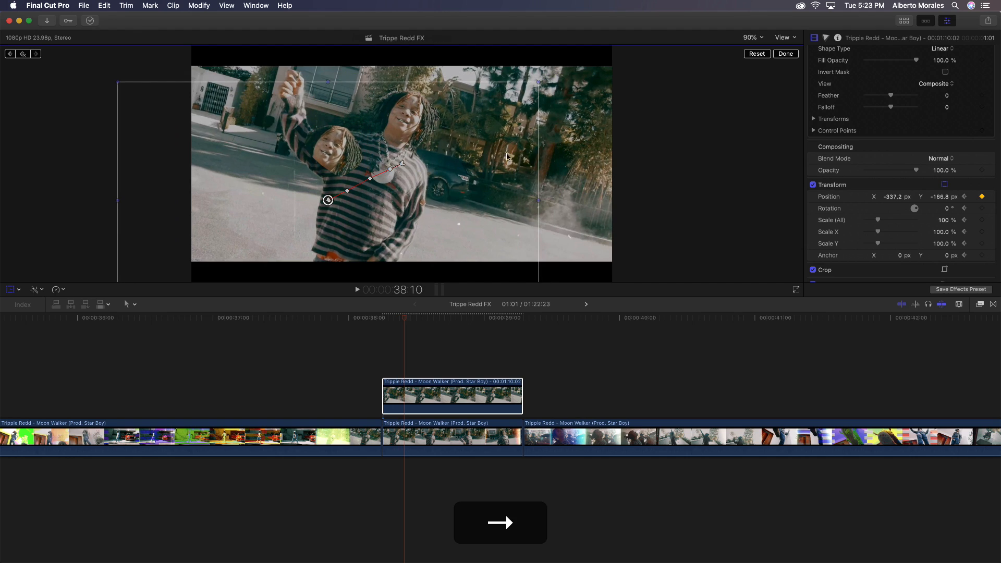
# Scale the head to about 114.44% and rotate it about 12.8° at 38:10, and move it to about X -435.6, Y -201.9 px at 38:11
pyautogui.moveTo(538, 82); pyautogui.dragTo(569, 65)
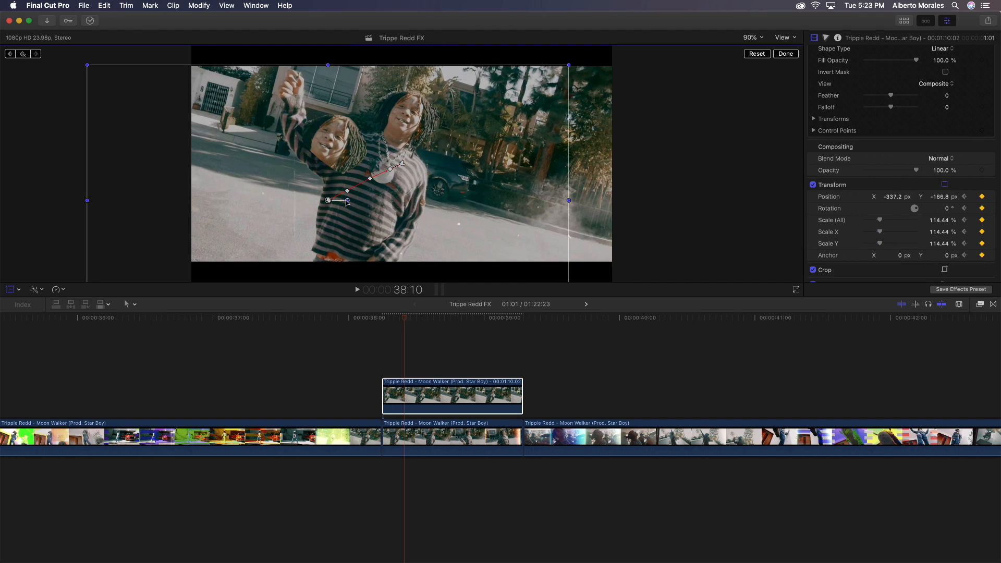
pyautogui.moveTo(347, 201); pyautogui.dragTo(347, 196)
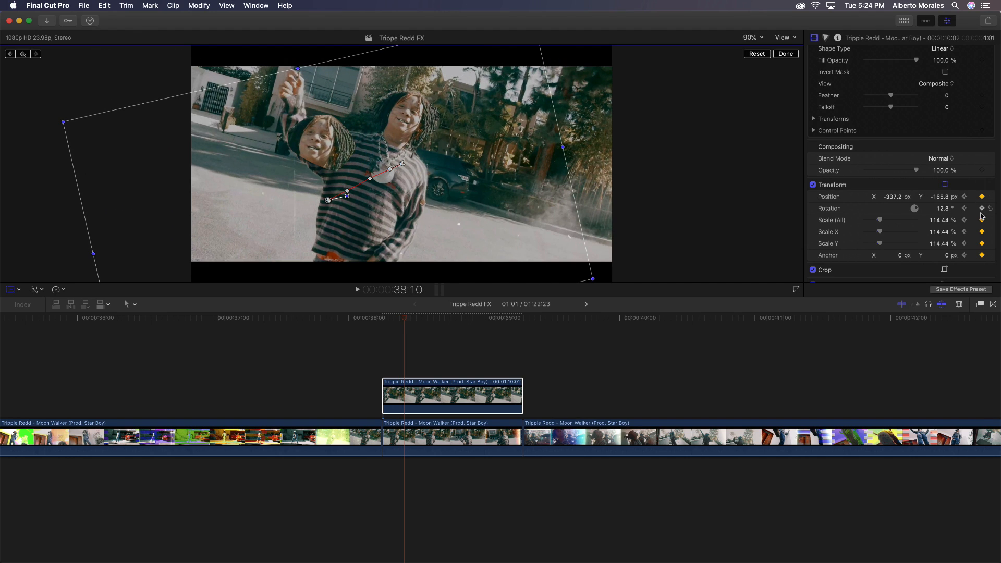
pyautogui.press('Right')
pyautogui.moveTo(522, 156); pyautogui.dragTo(502, 164)
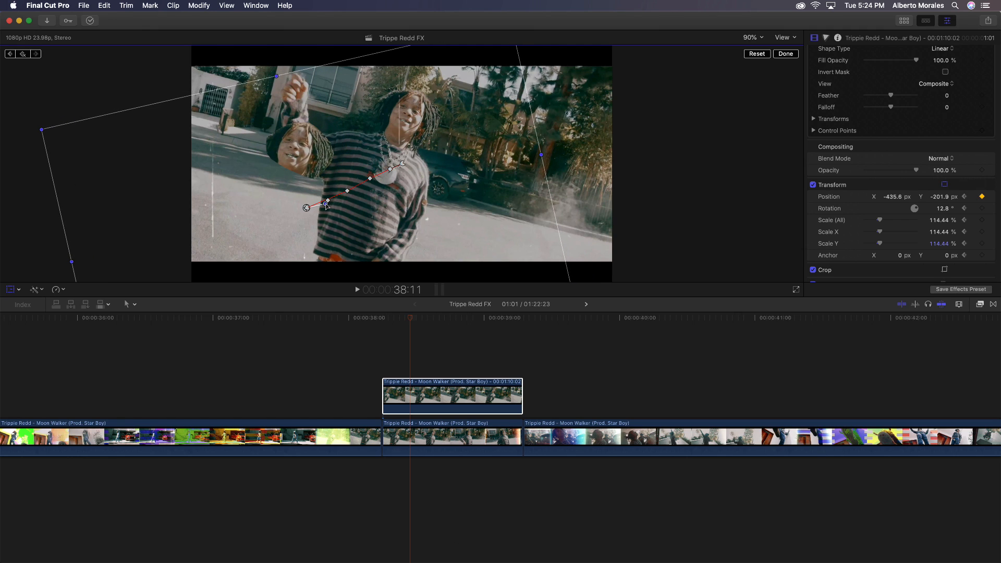
# Rotate the cut-out head to about 20.8° and keyframe its position through 38:12, ending near X -527.4, Y -111.9 px
pyautogui.moveTo(326, 205); pyautogui.dragTo(303, 195)
pyautogui.press('Right')
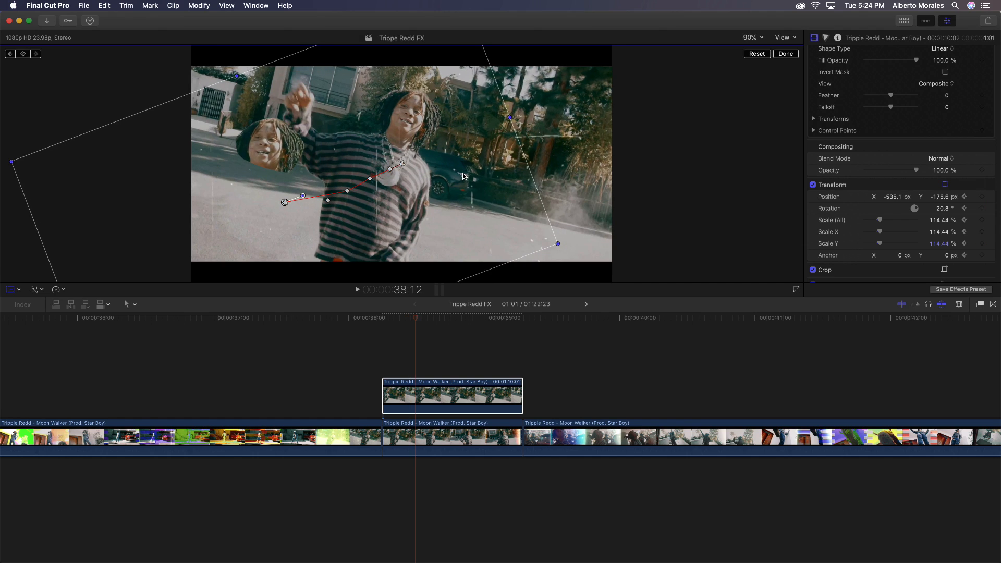
pyautogui.moveTo(462, 173); pyautogui.dragTo(464, 159)
pyautogui.press('Right')
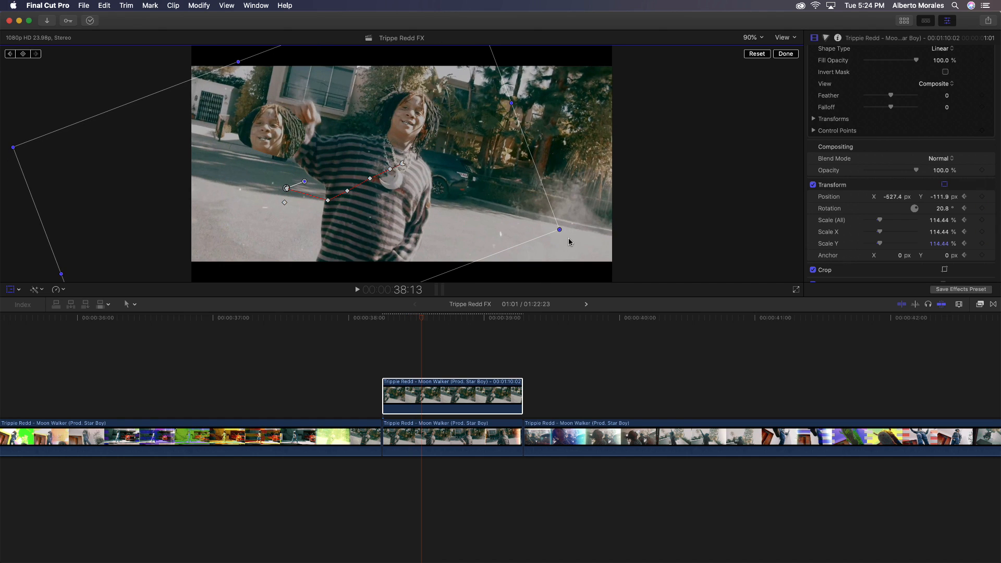
# Enlarge the head to about 157.23% and keyframe its position at 38:14 to about X -516.4, Y -176.0 px
pyautogui.moveTo(558, 229); pyautogui.dragTo(661, 245)
pyautogui.press('Right')
pyautogui.moveTo(461, 180); pyautogui.dragTo(464, 194)
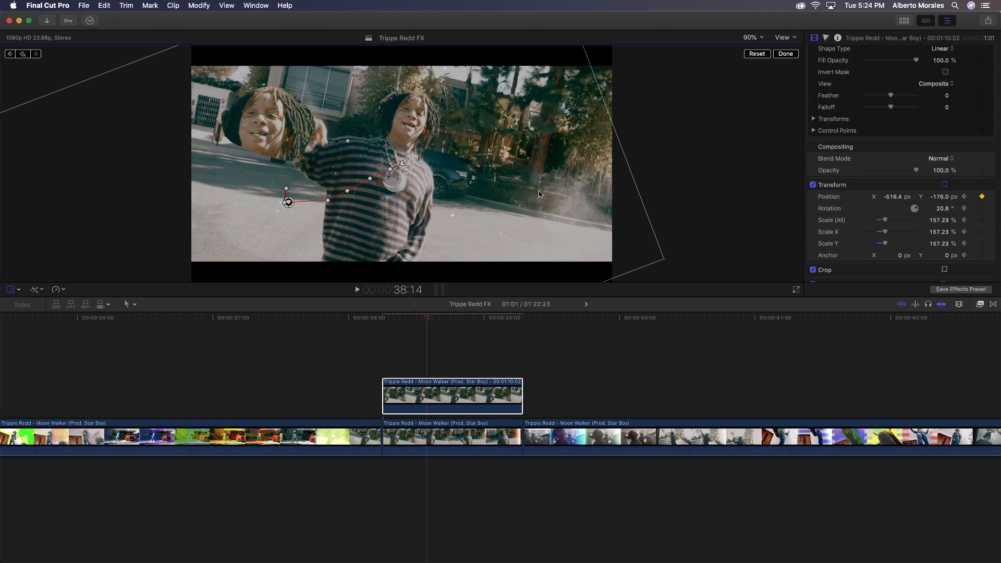
# Keyframe the head through the following frames, reaching about 224.16% scale, 36.7° rotation and X -363.9, Y -336.5 px by 38:18
pyautogui.moveTo(306, 195); pyautogui.dragTo(303, 190)
pyautogui.press('Right')
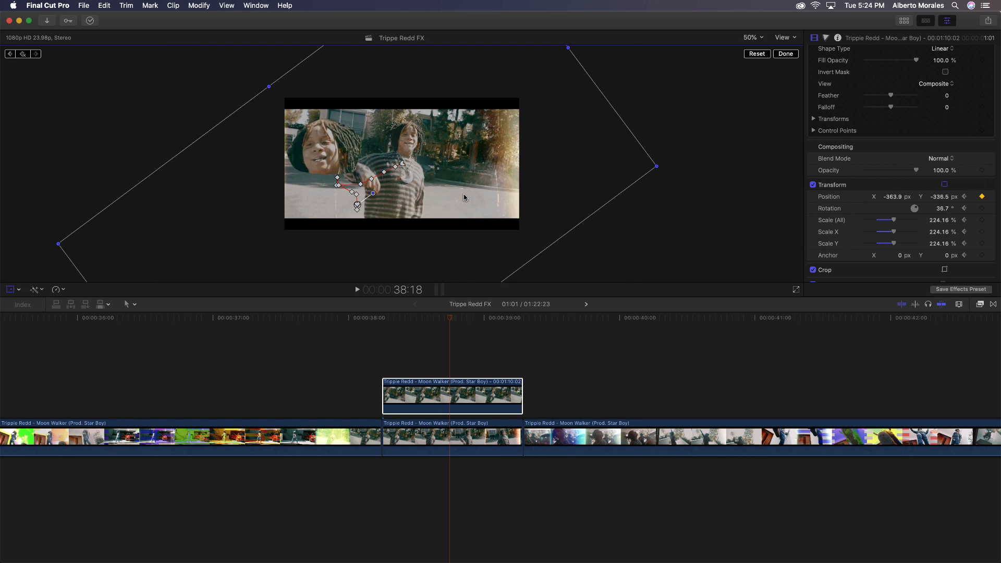
pyautogui.press('Right')
pyautogui.moveTo(463, 197); pyautogui.dragTo(454, 198)
pyautogui.press('Right')
pyautogui.press('Right')
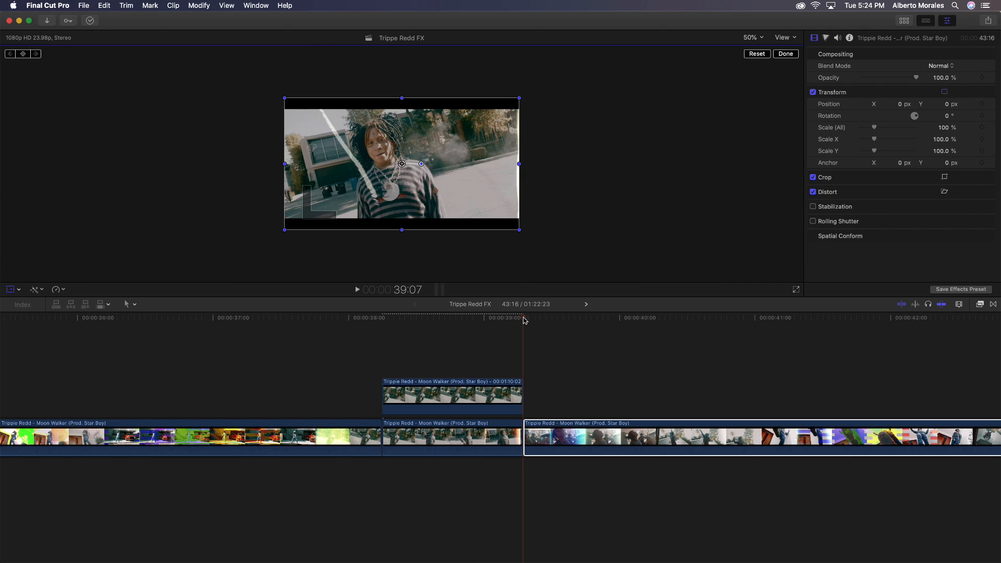
# Play back the first head's animation from the start of the masked clip at 38:06
pyautogui.moveTo(524, 320); pyautogui.dragTo(382, 327)
pyautogui.press('space')
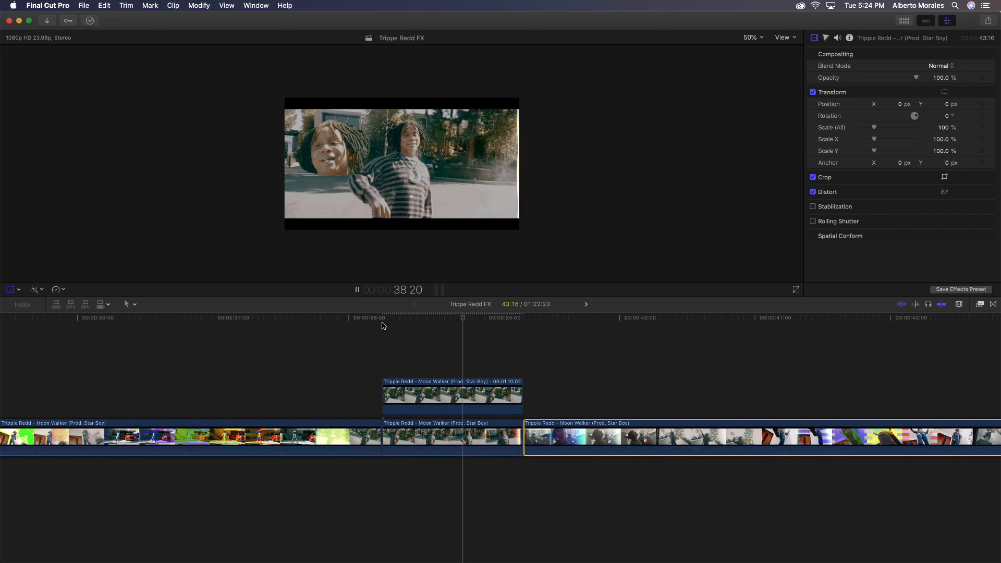
pyautogui.press('space')
pyautogui.click(387, 319)
pyautogui.press('space')
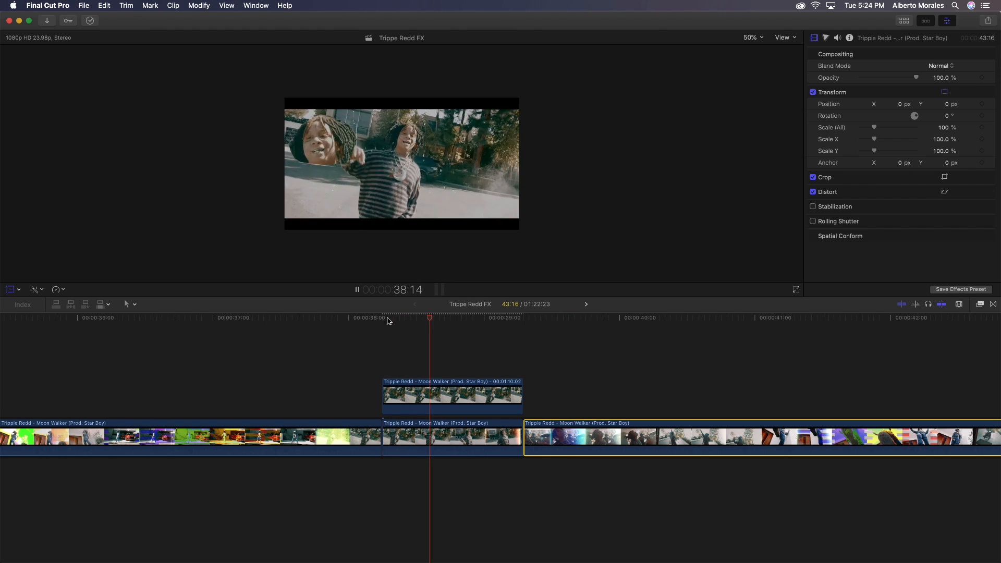
pyautogui.press('space')
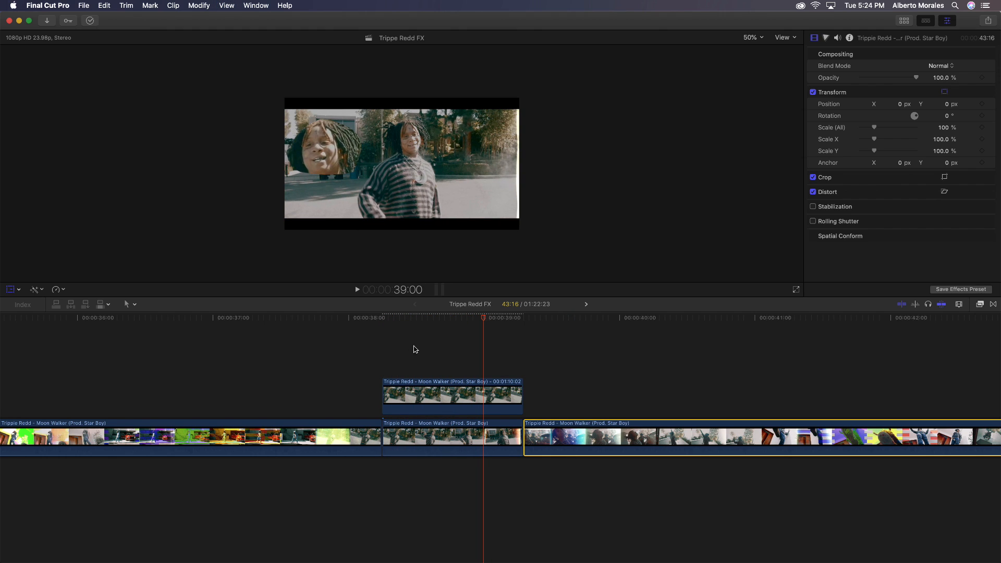
# Duplicate the masked head clip onto the layer above and reset the copy's transform with a fresh starting keyframe at 38:06
pyautogui.moveTo(451, 322); pyautogui.dragTo(387, 322)
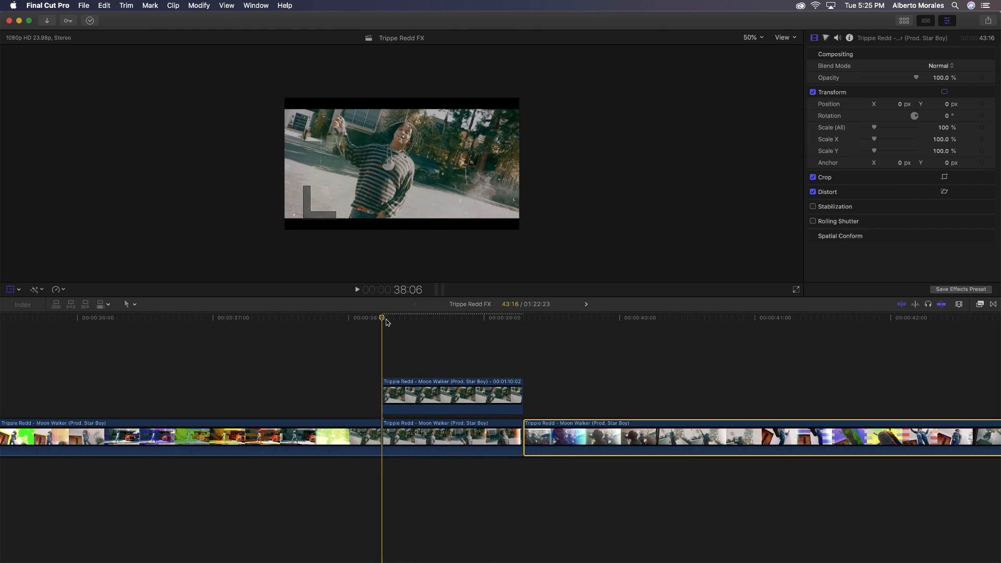
pyautogui.click(410, 388)
pyautogui.moveTo(415, 390); pyautogui.dragTo(418, 359)
pyautogui.click(427, 357)
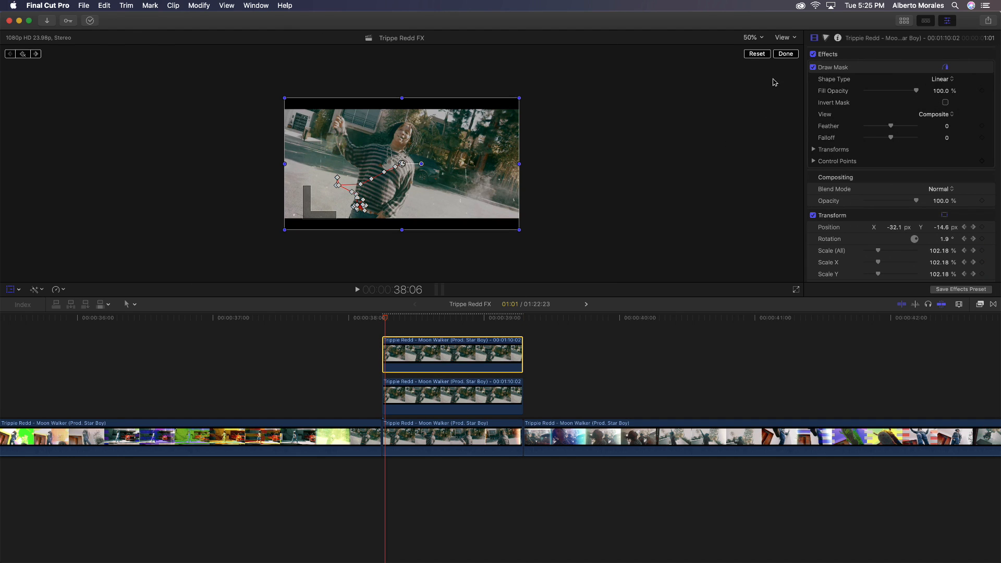
pyautogui.click(756, 54)
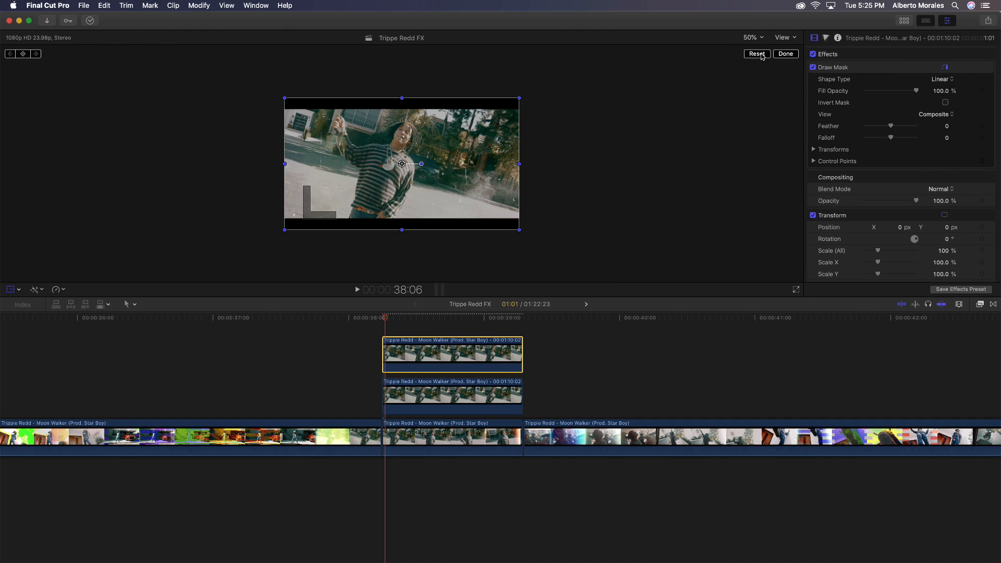
pyautogui.click(23, 54)
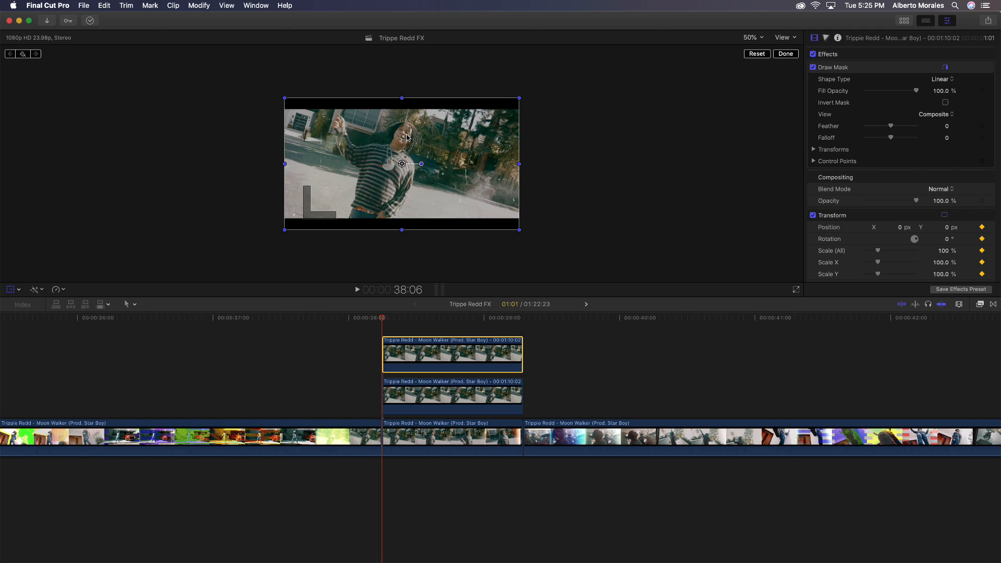
# Keyframe the second head to about 217.77% scale, 29.2° rotation and X -585.4, Y -159.9 px by 38:09
pyautogui.press('Right')
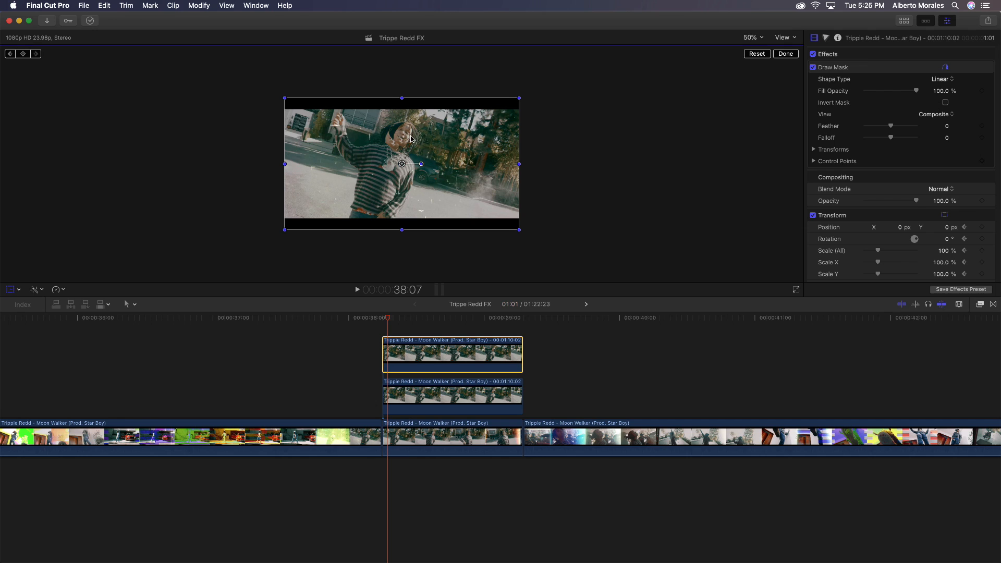
pyautogui.moveTo(417, 137)
pyautogui.mouseDown()
pyautogui.moveTo(339, 179)
pyautogui.moveTo(359, 184)
pyautogui.moveTo(347, 174)
pyautogui.mouseUp()
pyautogui.press('Right')
pyautogui.moveTo(463, 185); pyautogui.dragTo(600, 208)
pyautogui.press('Right')
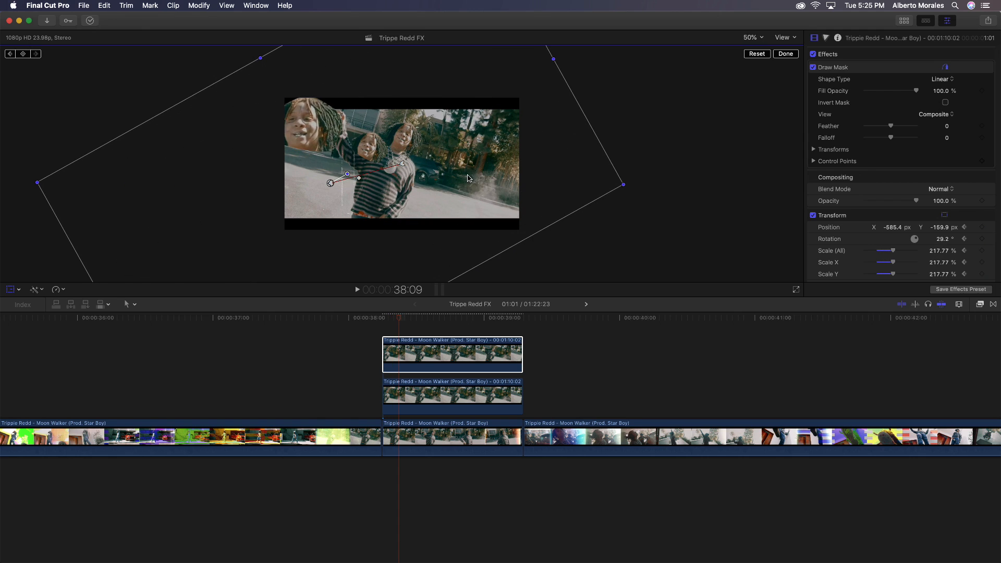
# Keyframe the second head frame by frame to about X -211.7, Y -731.8 px, 37.8° rotation and 250.08% scale at 38:15
pyautogui.moveTo(330, 183); pyautogui.dragTo(367, 244)
pyautogui.press('Right')
pyautogui.press('Right')
pyautogui.press('Right')
pyautogui.press('Right')
pyautogui.moveTo(661, 174); pyautogui.dragTo(717, 193)
pyautogui.press('Right')
pyautogui.press('Right')
pyautogui.moveTo(383, 255); pyautogui.dragTo(392, 263)
pyautogui.moveTo(726, 202); pyautogui.dragTo(709, 204)
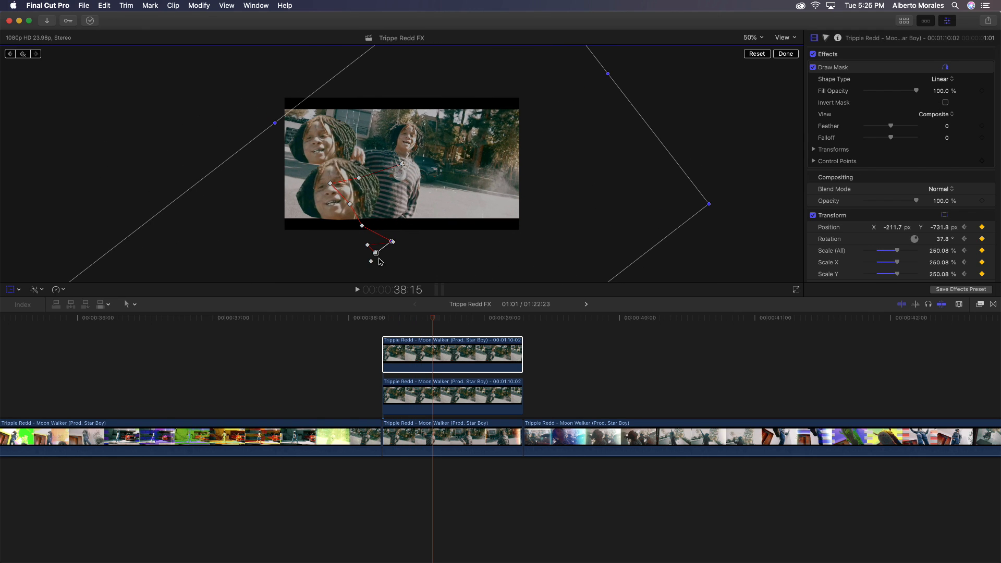
# Continue the second head's transform keyframes to about X -196.1, Y -833.1 px, 30.6° rotation and 286.04% scale by 38:23
pyautogui.press('Right')
pyautogui.moveTo(388, 247); pyautogui.dragTo(387, 250)
pyautogui.moveTo(702, 212); pyautogui.dragTo(661, 217)
pyautogui.press('Right')
pyautogui.press('Right')
pyautogui.moveTo(586, 222); pyautogui.dragTo(607, 205)
pyautogui.press('Right')
pyautogui.press('Right')
pyautogui.press('Right')
pyautogui.moveTo(679, 200); pyautogui.dragTo(749, 193)
pyautogui.press('Right')
pyautogui.press('Right')
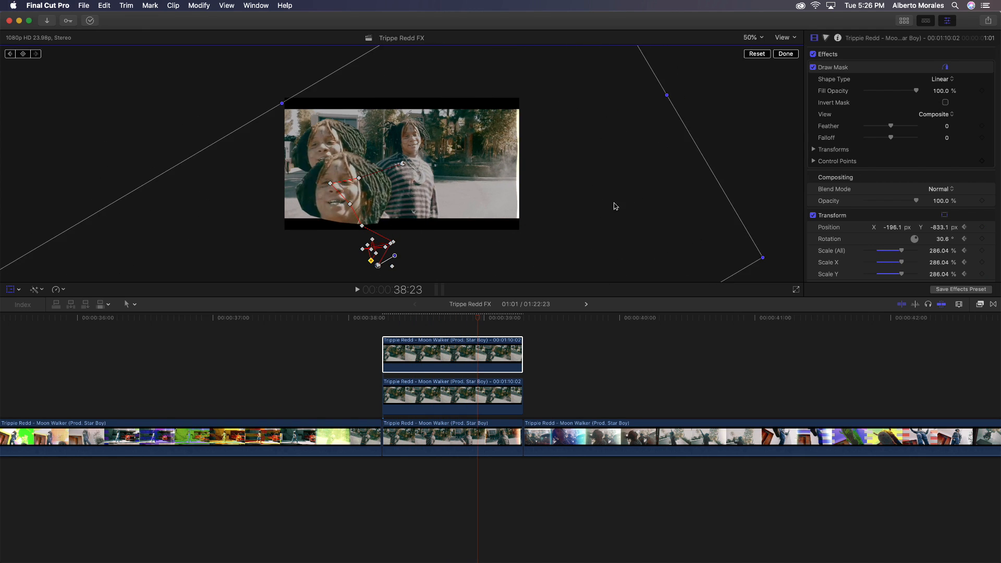
# Adjust the second head's transform over the remaining frames to the end of its clip
pyautogui.press('Right')
pyautogui.press('Right')
pyautogui.moveTo(516, 223)
pyautogui.mouseDown()
pyautogui.moveTo(502, 226)
pyautogui.moveTo(533, 226)
pyautogui.mouseUp()
pyautogui.press('Right')
pyautogui.press('Right')
pyautogui.press('Right')
pyautogui.press('Right')
pyautogui.press('Right')
pyautogui.press('Right')
# Play back the two-head animation and check individual frames up to 38:23
pyautogui.click(387, 320)
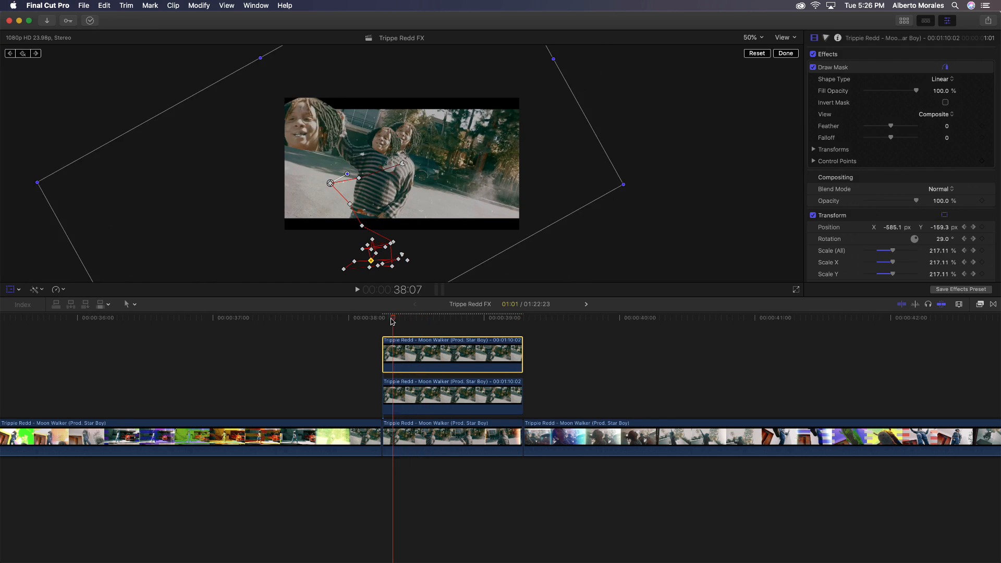
pyautogui.press('space')
pyautogui.press('space')
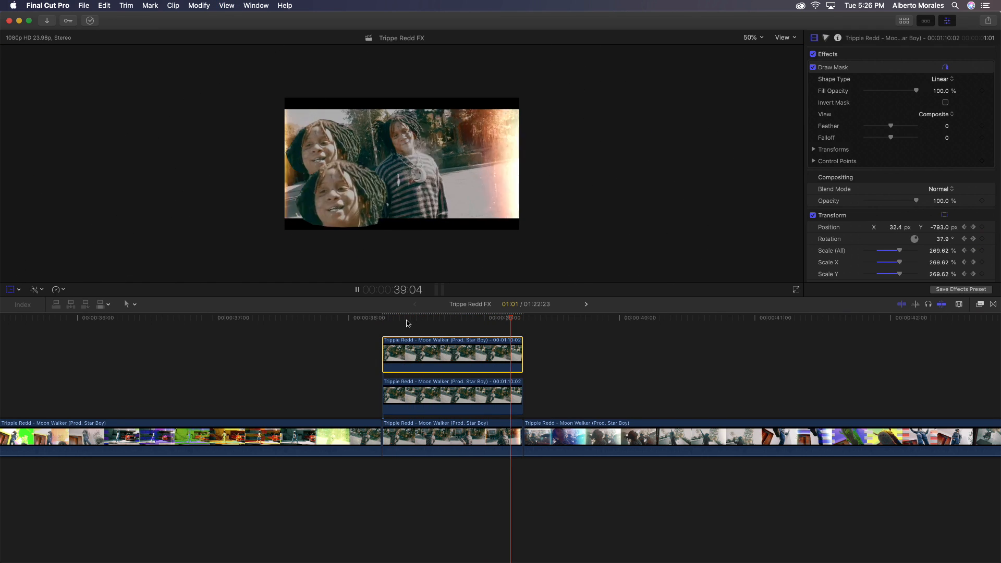
pyautogui.moveTo(413, 318)
pyautogui.mouseDown()
pyautogui.moveTo(404, 318)
pyautogui.moveTo(453, 319)
pyautogui.moveTo(429, 319)
pyautogui.mouseUp()
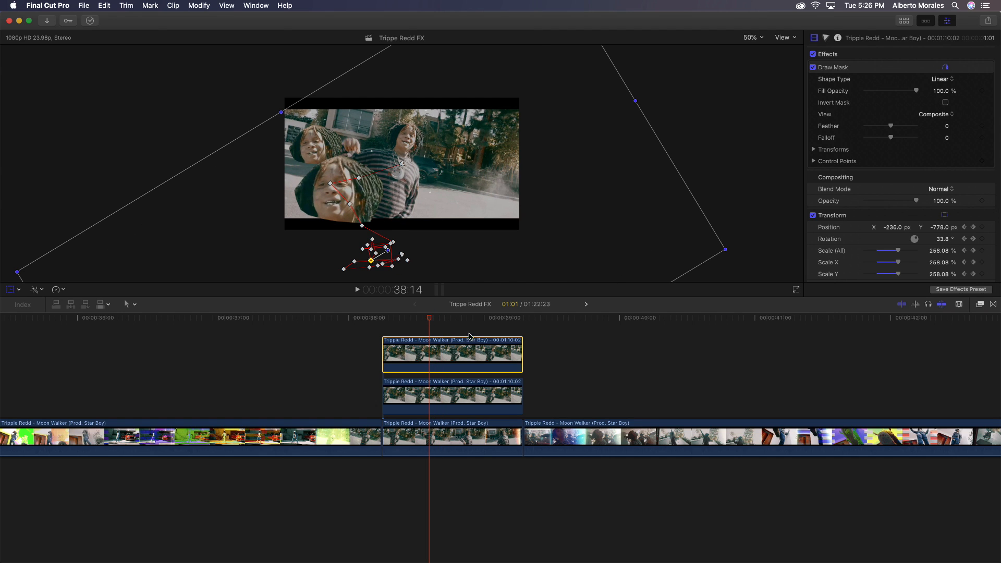
pyautogui.click(480, 317)
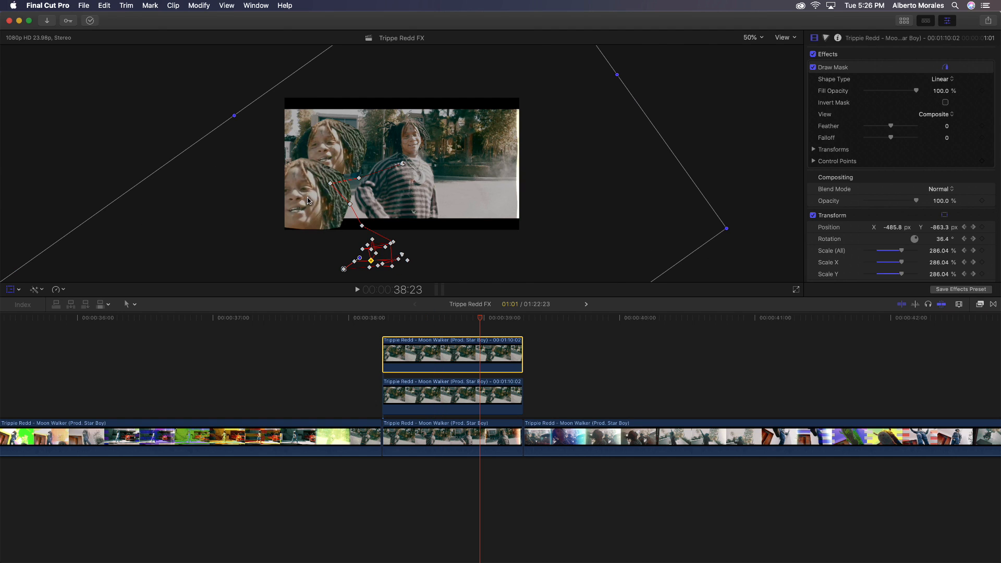
# Add a third copy of the masked head clip and keyframe its head larger, rotated and shifted to the right of the rapper
pyautogui.moveTo(456, 347); pyautogui.dragTo(442, 395)
pyautogui.click(409, 319)
pyautogui.moveTo(409, 319); pyautogui.dragTo(432, 320)
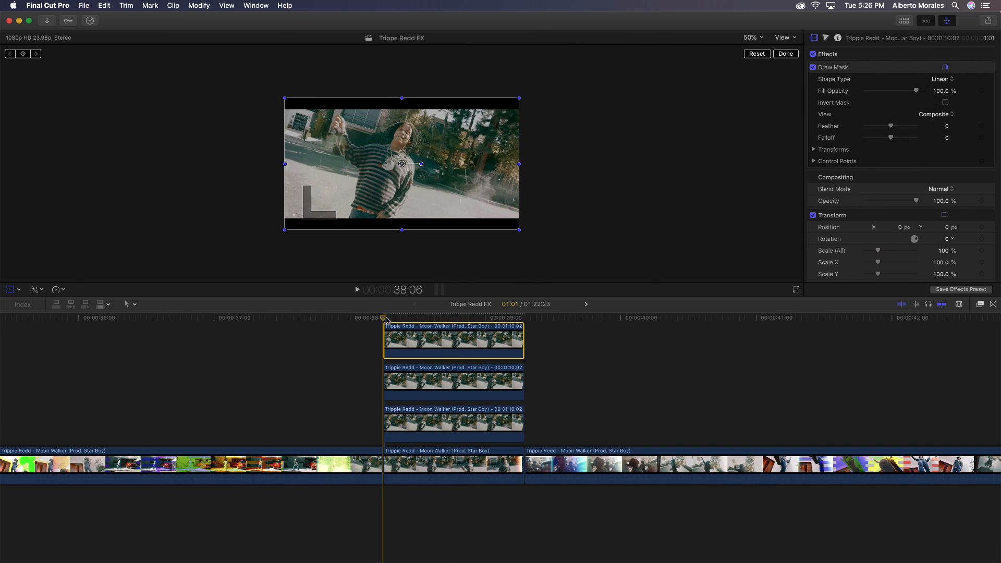
pyautogui.moveTo(406, 141); pyautogui.dragTo(455, 141)
pyautogui.moveTo(567, 229); pyautogui.dragTo(610, 255)
pyautogui.moveTo(496, 170); pyautogui.dragTo(516, 168)
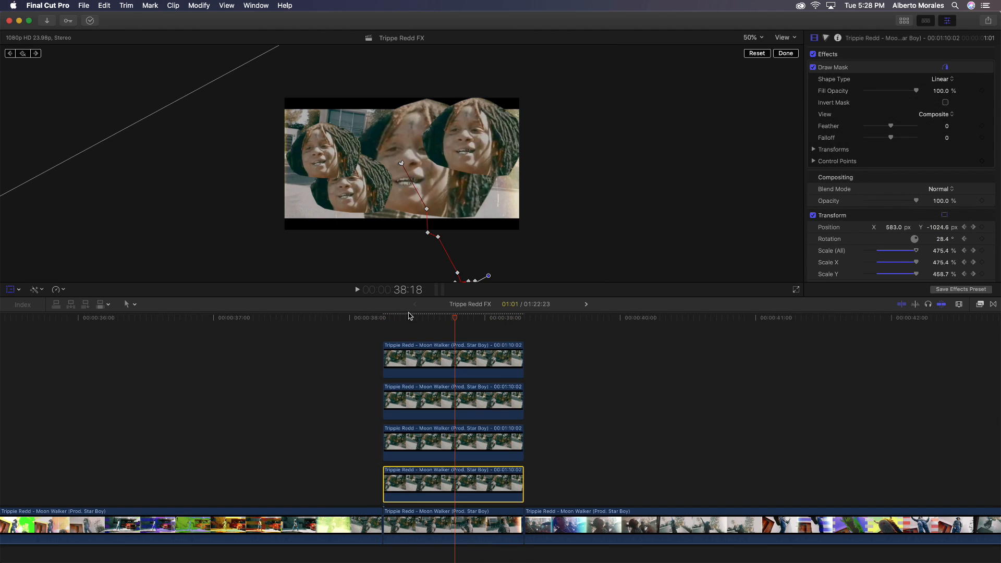
# Play back the four-head animation several times from 38:06 and check the frame at 38:22
pyautogui.click(398, 319)
pyautogui.press('space')
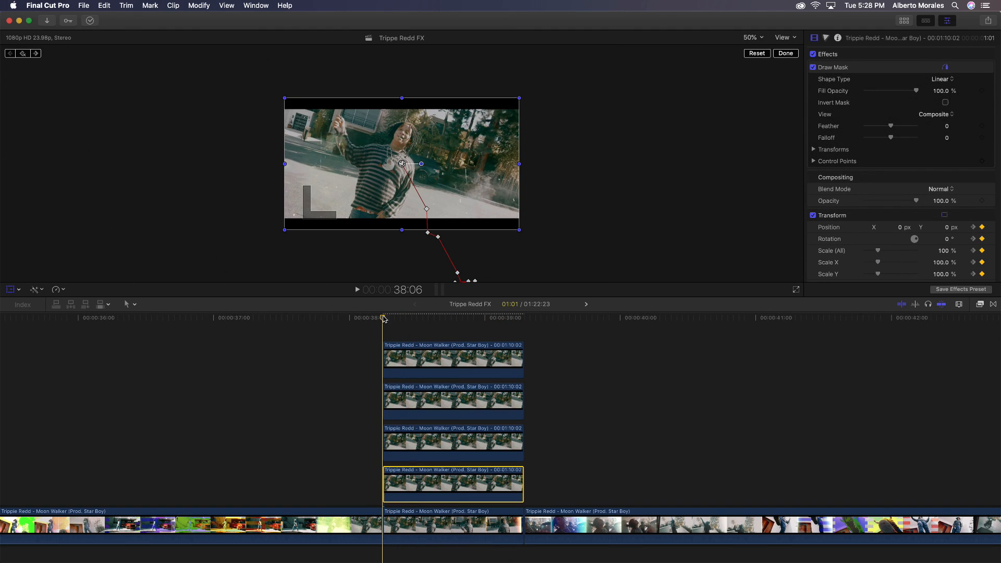
pyautogui.click(382, 318)
pyautogui.press('space')
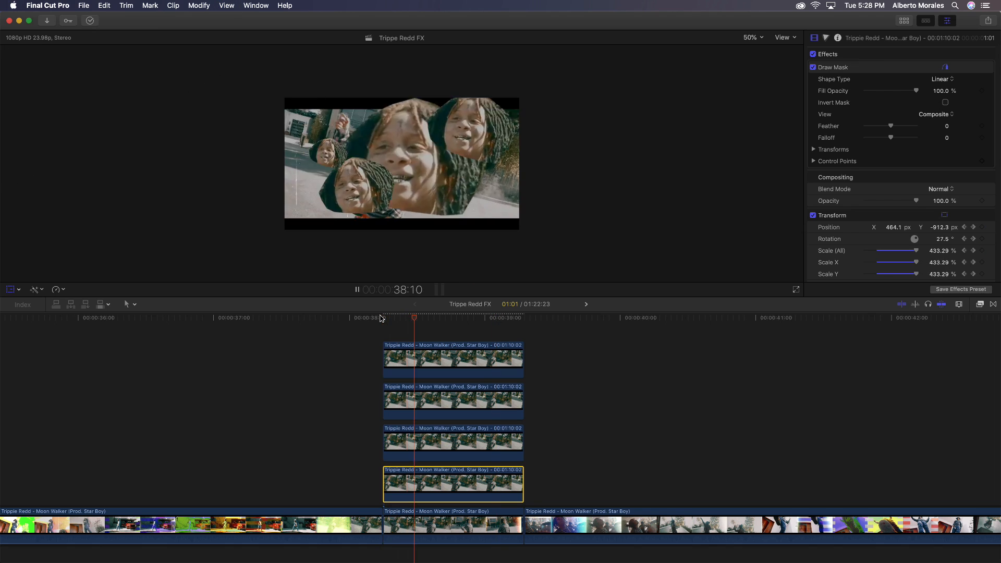
pyautogui.press('space')
pyautogui.click(383, 319)
pyautogui.press('space')
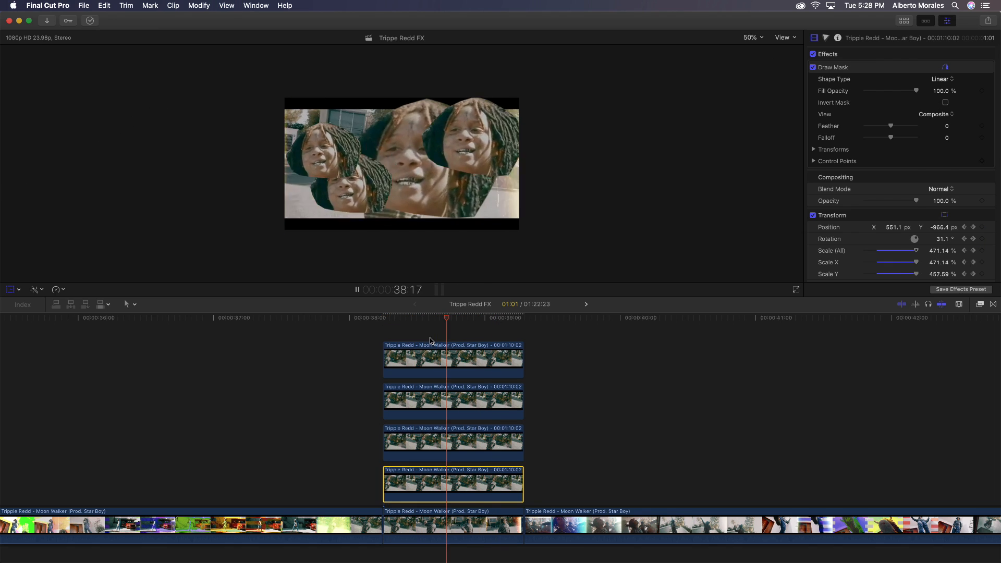
pyautogui.press('space')
pyautogui.click(476, 321)
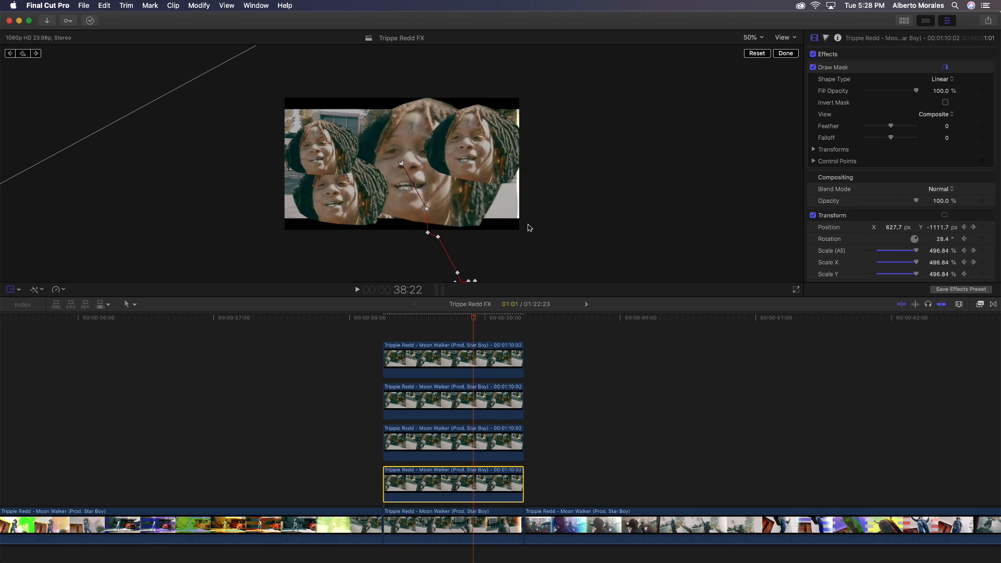
# Finish the transform editing and combine all four head clips into a compound clip named jitter
pyautogui.click(791, 56)
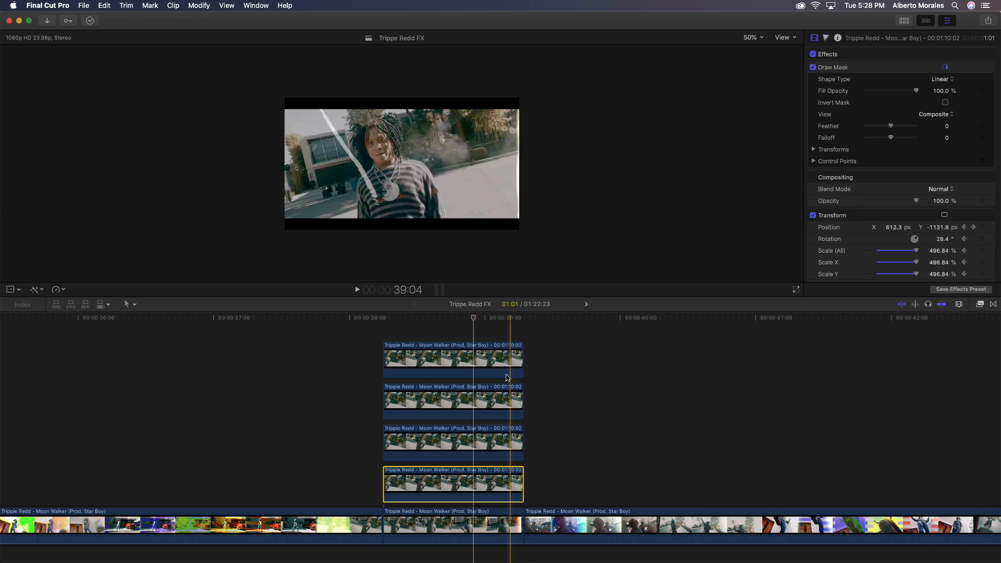
pyautogui.moveTo(476, 337); pyautogui.dragTo(463, 485)
pyautogui.rightClick(464, 430)
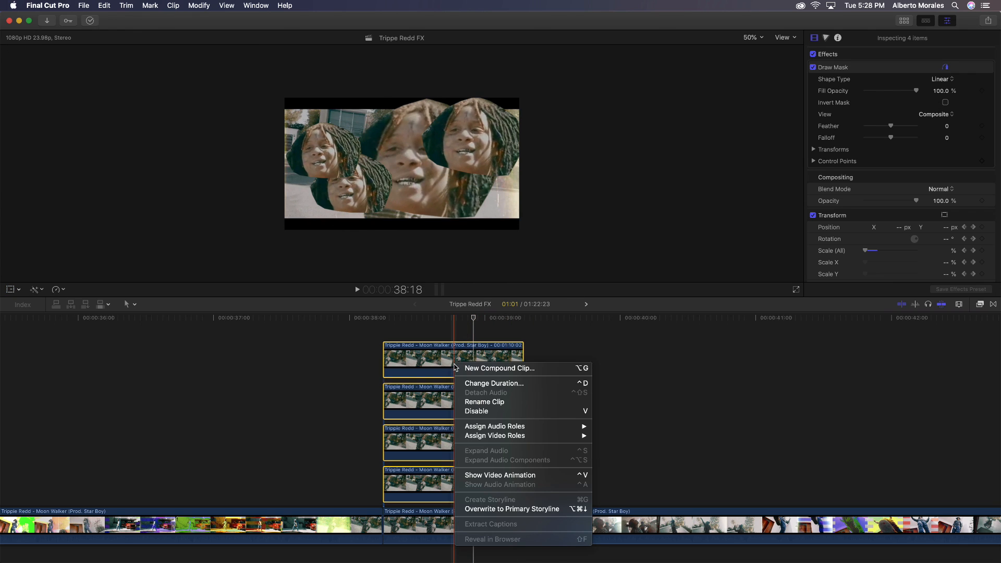
pyautogui.click(478, 372)
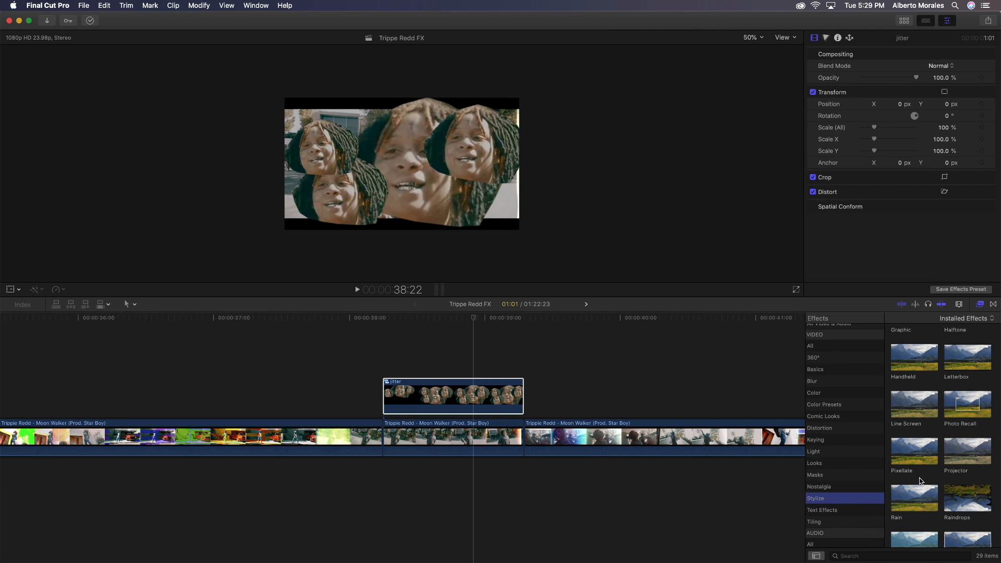
# Find the Letterbox effect among the Stylize effects and apply it to the jitter compound clip
pyautogui.scroll(-5, 942, 478)
pyautogui.scroll(3, 962, 475)
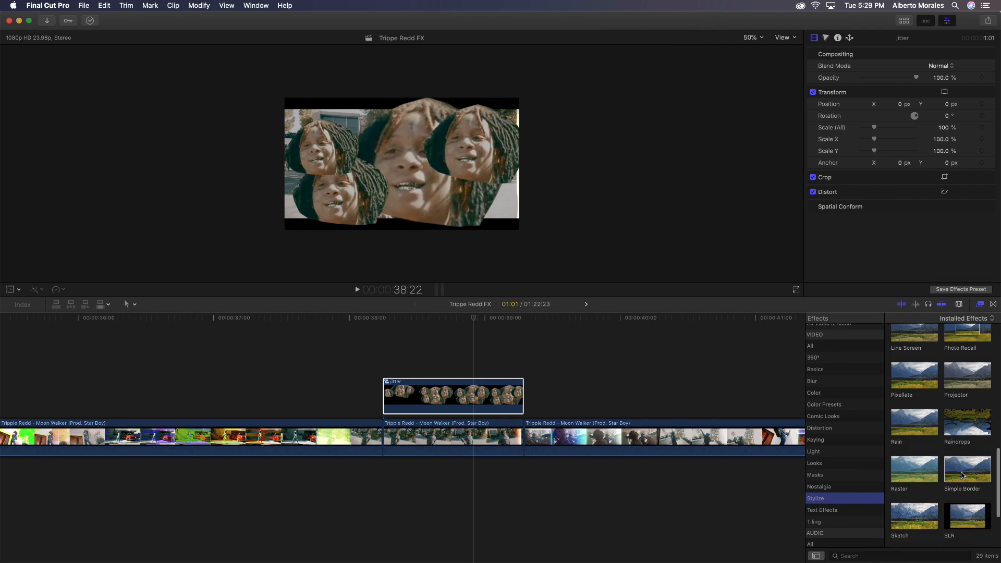
pyautogui.scroll(2, 962, 475)
pyautogui.moveTo(967, 376); pyautogui.dragTo(518, 397)
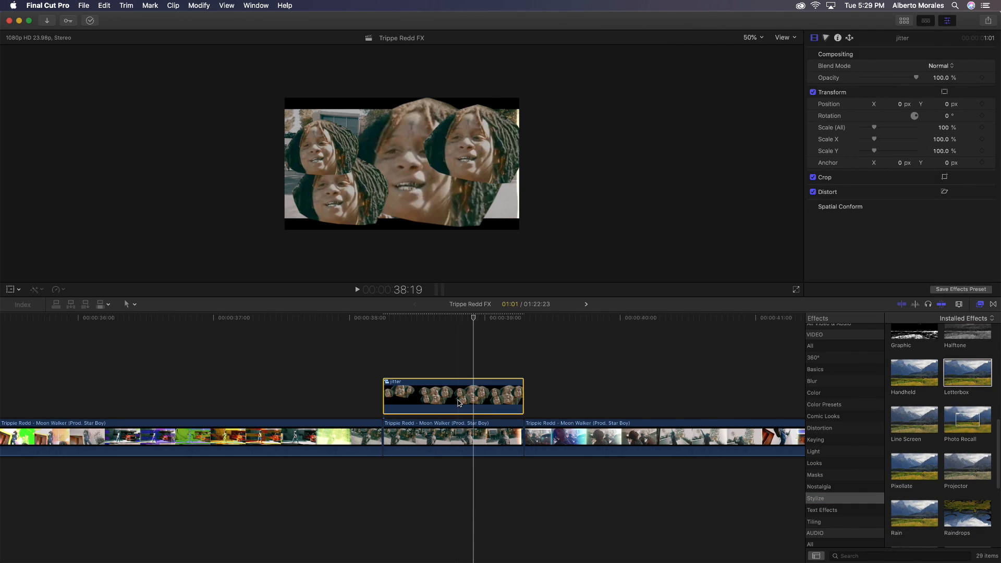
pyautogui.click(979, 304)
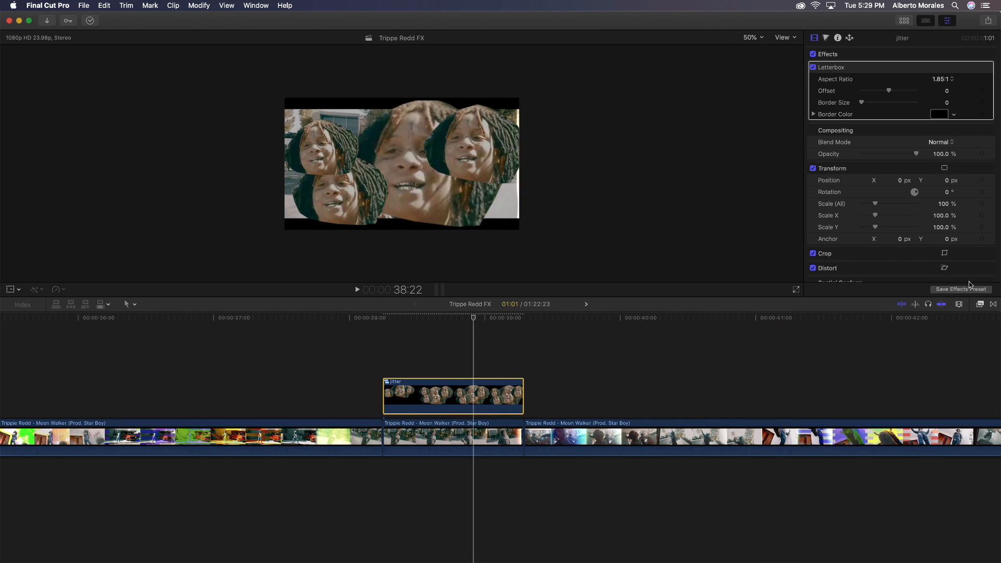
# Set the Letterbox aspect ratio to 1.85:1 and the border size to about 7.06 so it matches the video's black bars
pyautogui.click(941, 80)
pyautogui.click(930, 84)
pyautogui.moveTo(875, 105); pyautogui.dragTo(895, 105)
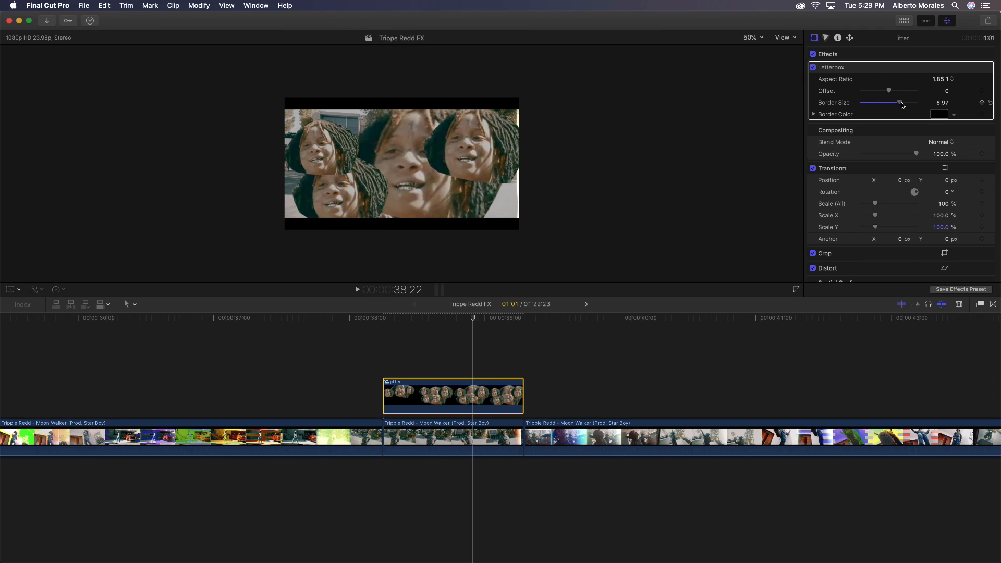
# Play back the letterboxed multiplying-heads effect from 38:06
pyautogui.click(382, 319)
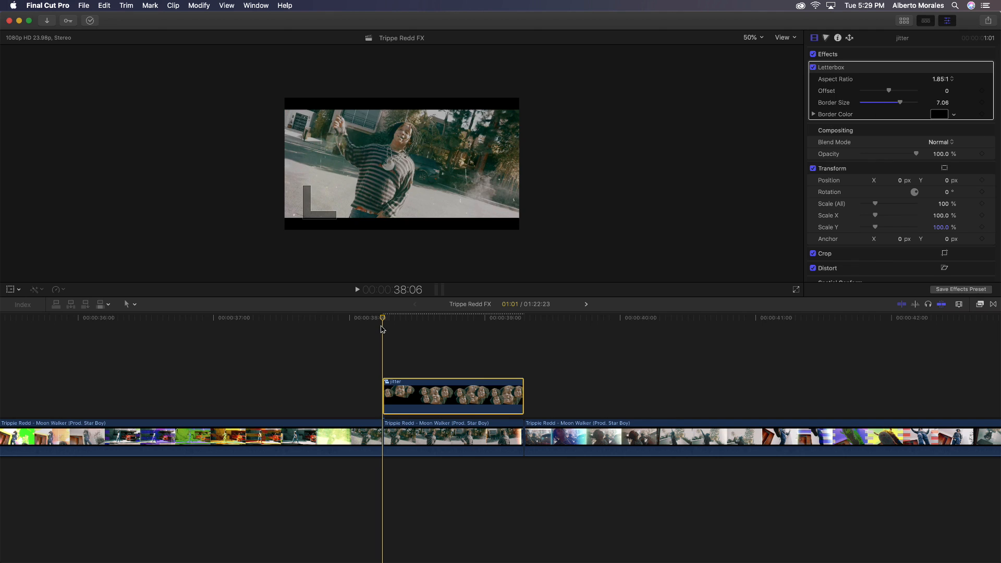
pyautogui.click(751, 40)
pyautogui.click(753, 50)
pyautogui.press('space')
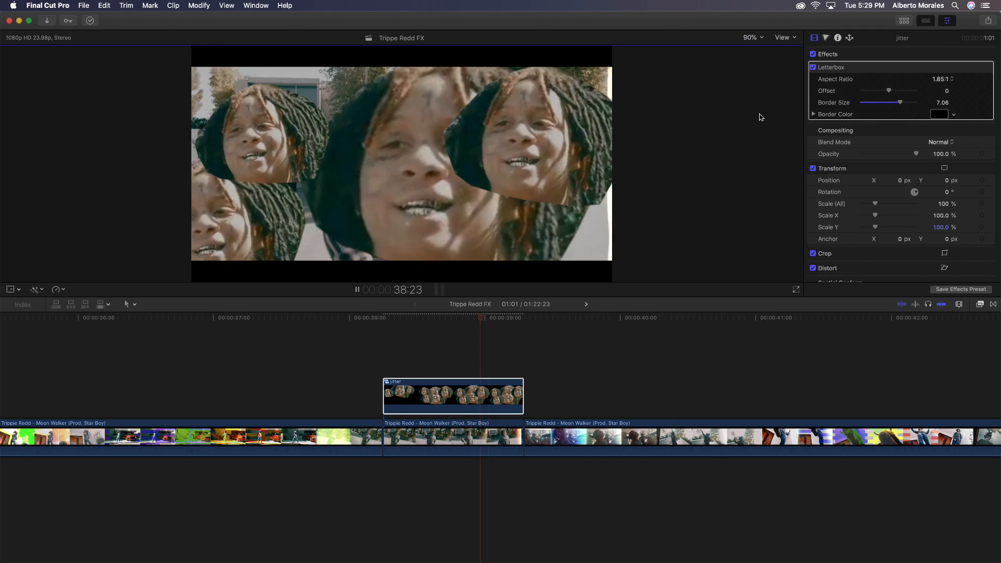
# Stop the current playback and play the tiling film-frame effect in the source video from 5:06
pyautogui.press('space')
pyautogui.moveTo(512, 317); pyautogui.dragTo(409, 323)
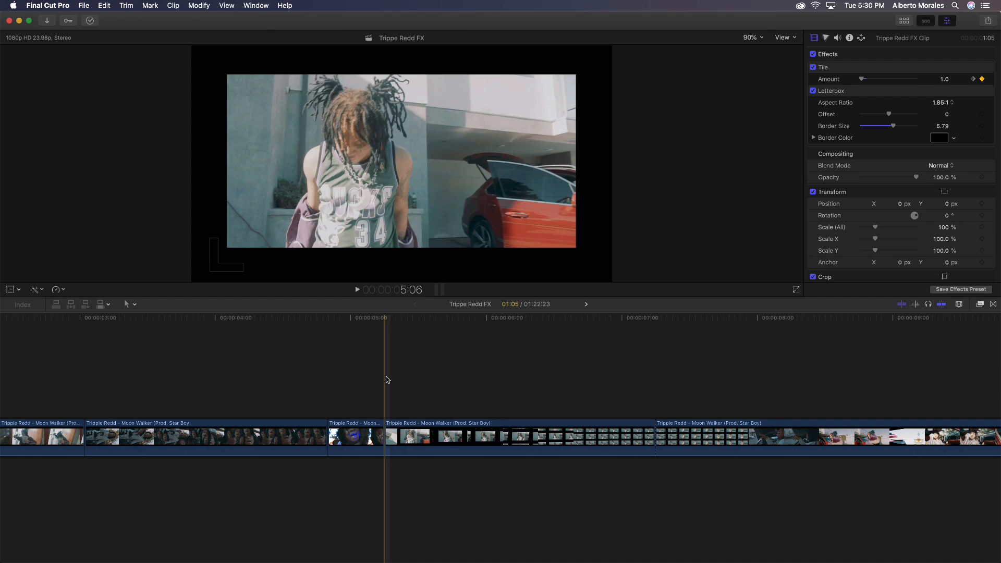
pyautogui.hscroll(3, 387, 379)
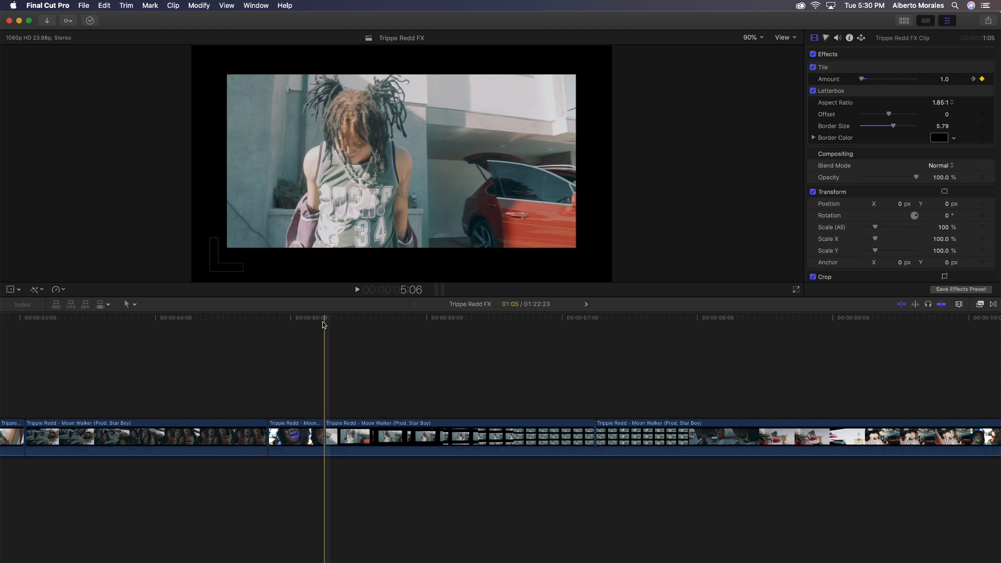
pyautogui.press('space')
pyautogui.press('space')
pyautogui.press('space')
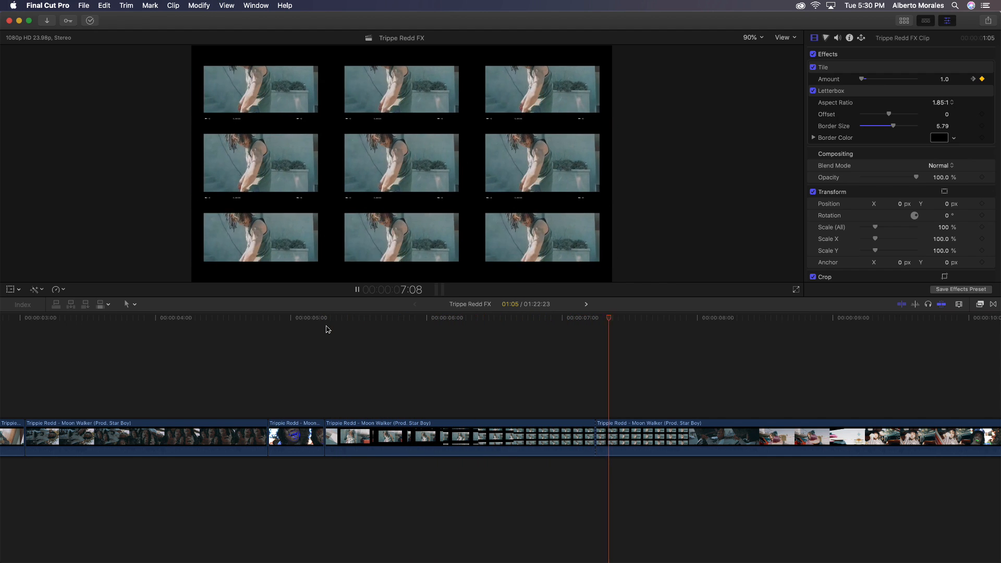
pyautogui.press('space')
pyautogui.press('space')
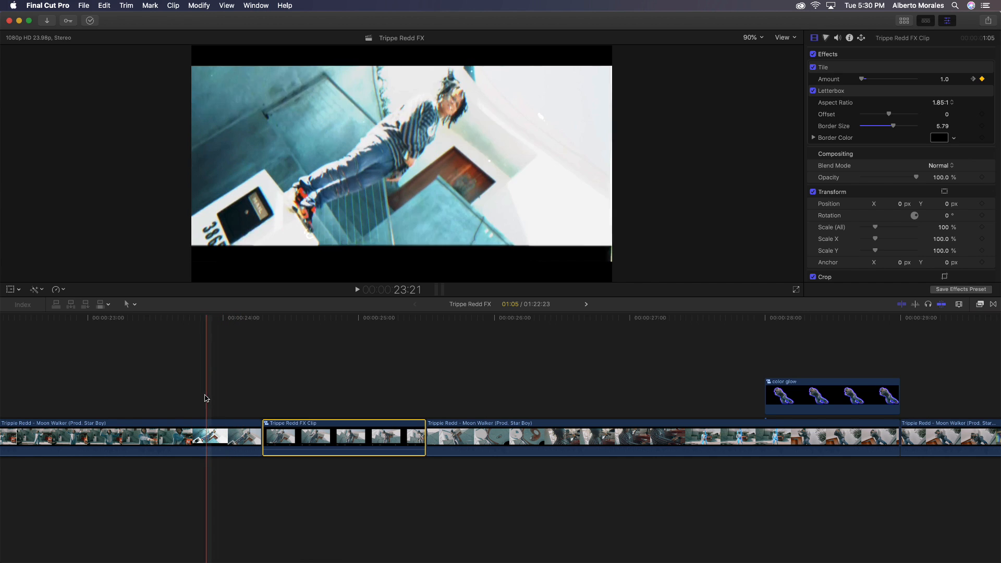
# Play back the Trippie Redd FX Clip section from 23:21 and return the playhead to the clip's start at 24:07
pyautogui.press('space')
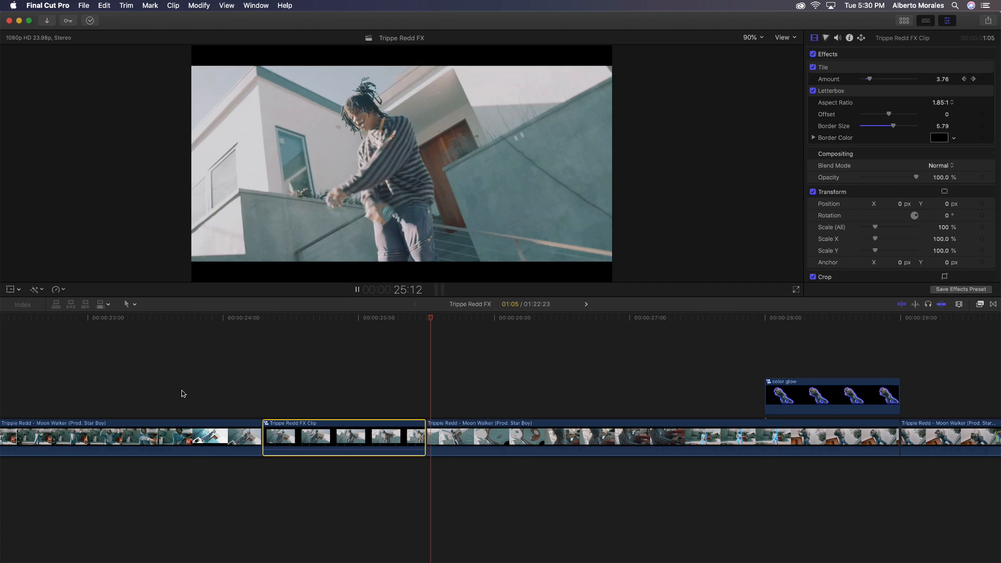
pyautogui.press('space')
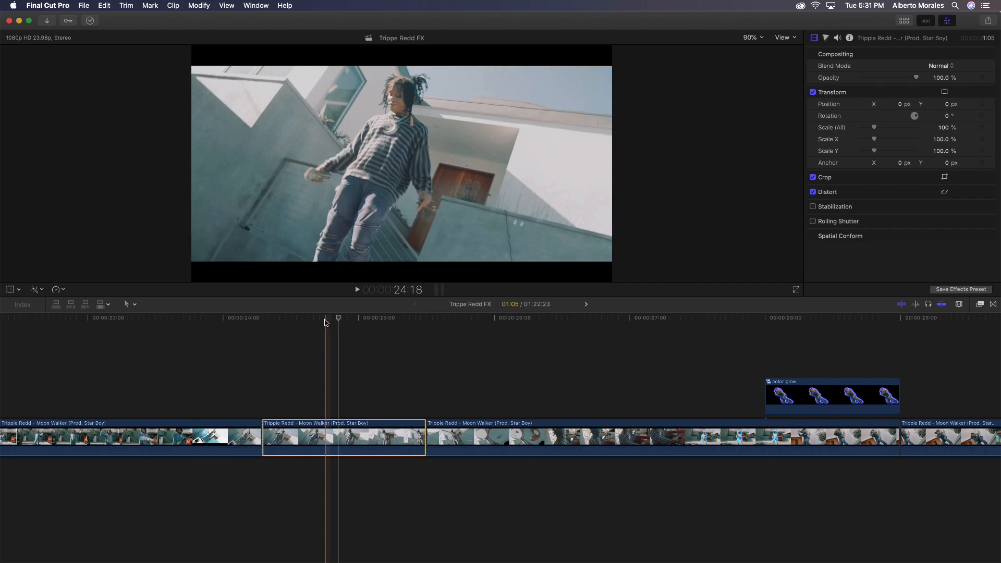
pyautogui.moveTo(327, 320); pyautogui.dragTo(264, 347)
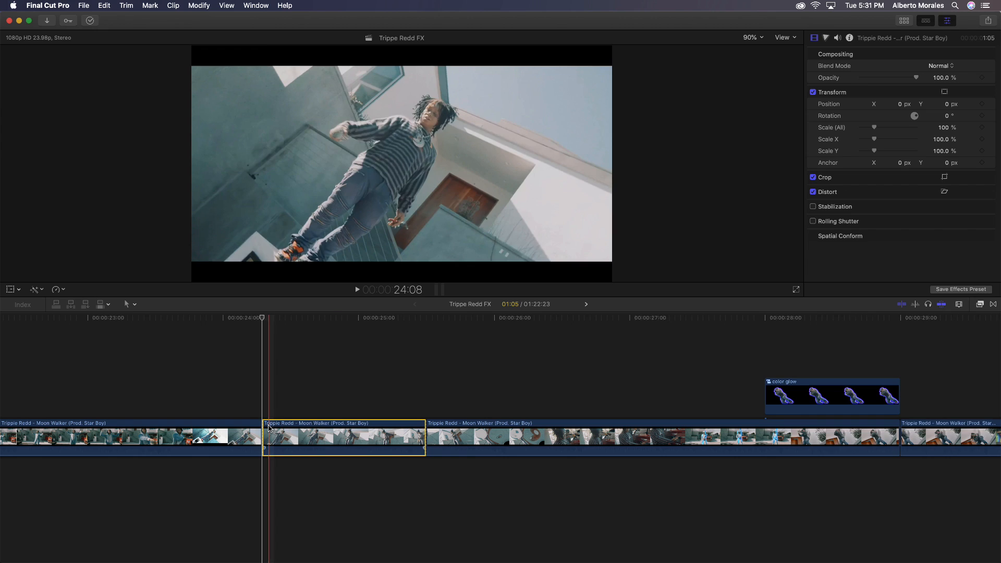
# Apply the Frame effect from the Stylize effects to the short clip that starts at 24:07
pyautogui.press('super+5')
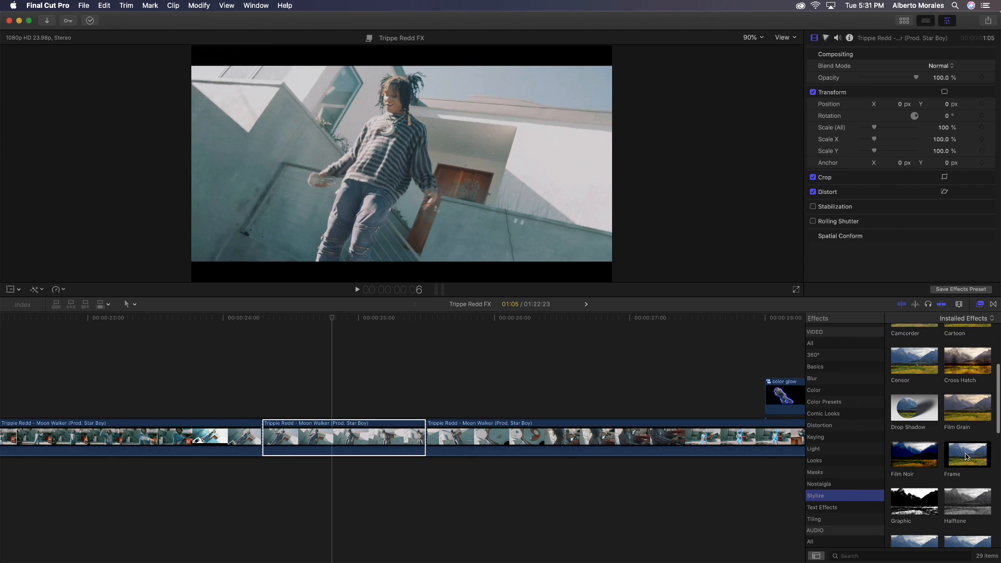
pyautogui.click(963, 455)
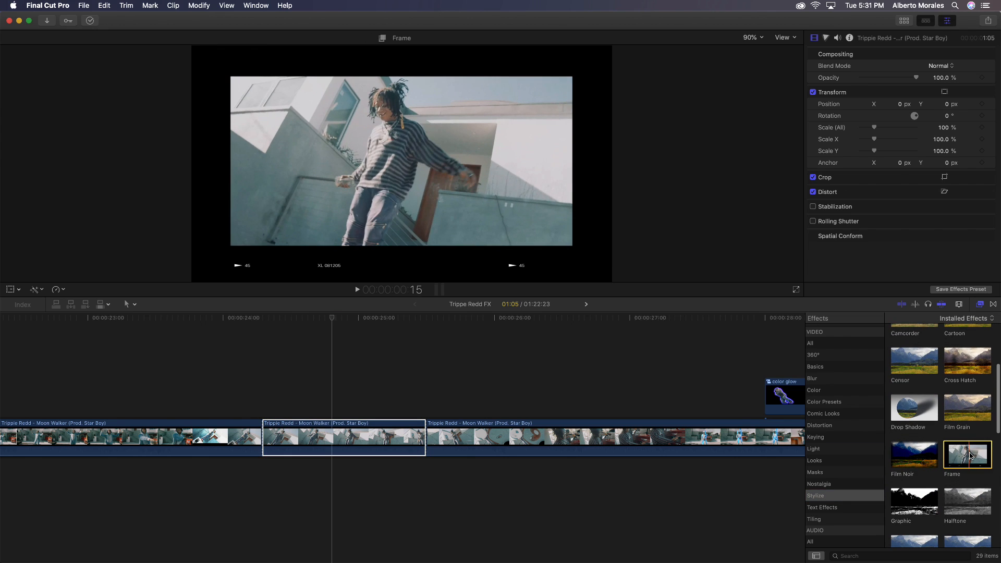
pyautogui.moveTo(969, 456); pyautogui.dragTo(364, 432)
pyautogui.click(320, 318)
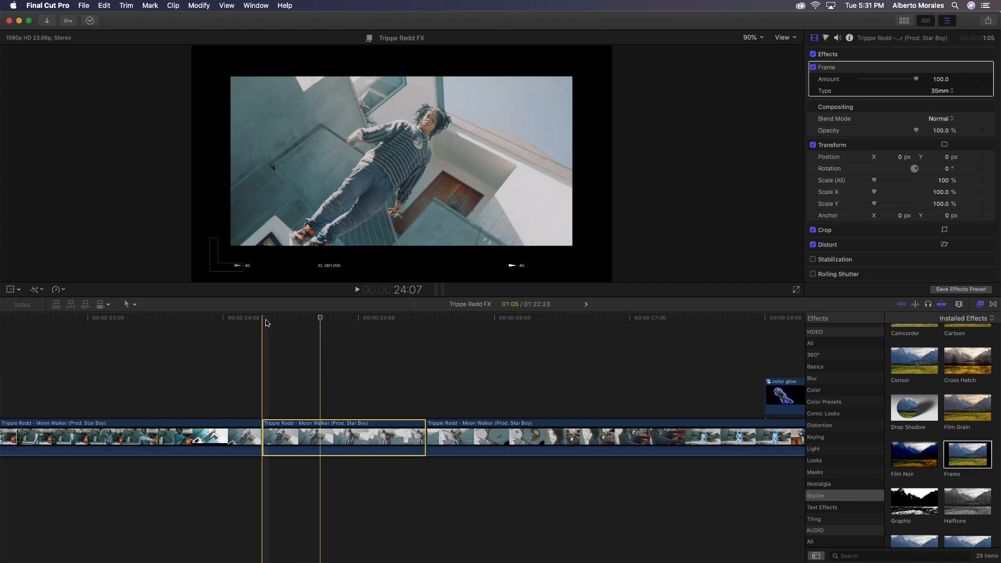
pyautogui.click(301, 320)
# Add the Tile effect from the Tiling effects to the framed clip and set its amount to 1.0 at the first frame, 24:07
pyautogui.click(824, 510)
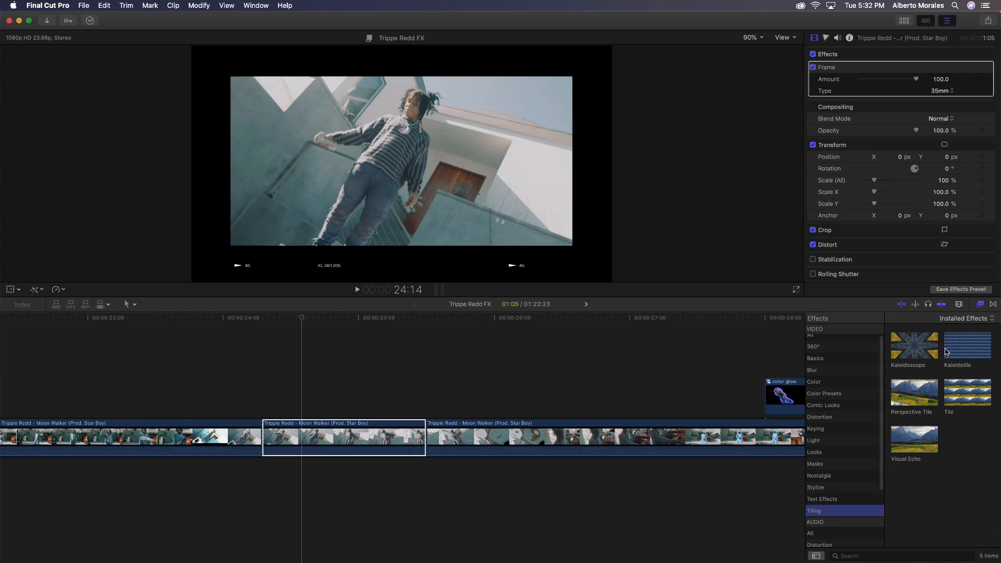
pyautogui.moveTo(968, 400); pyautogui.dragTo(348, 434)
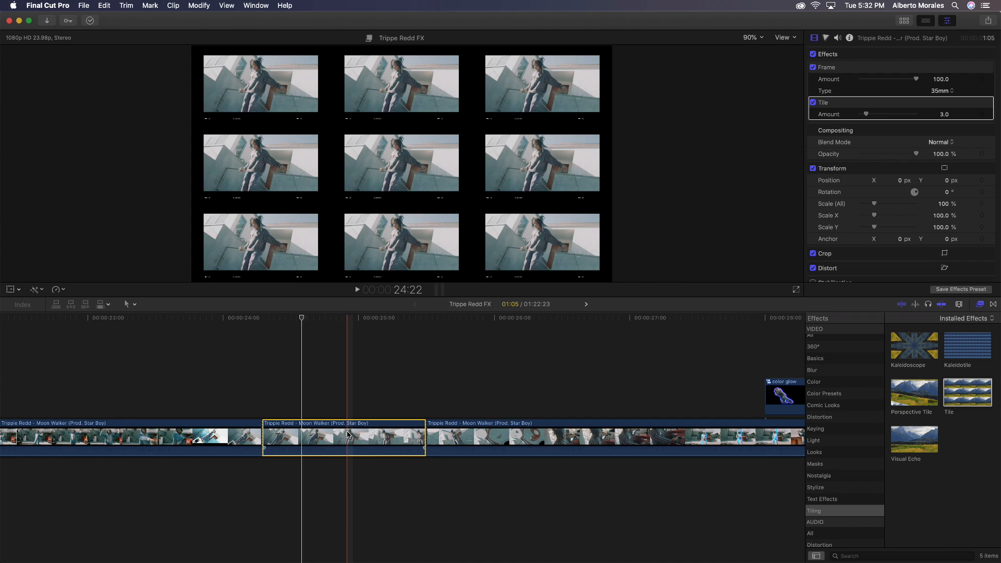
pyautogui.moveTo(303, 319); pyautogui.dragTo(262, 321)
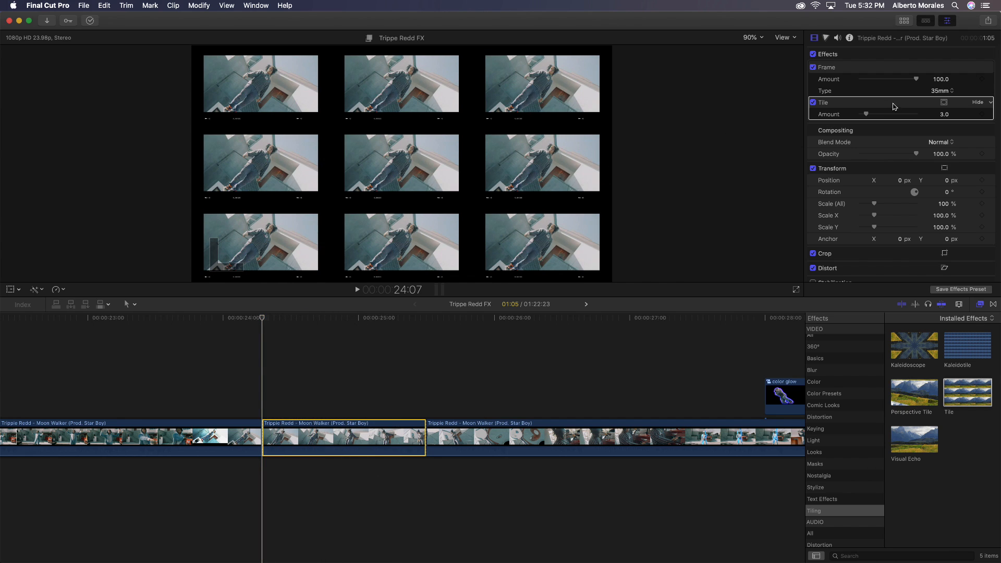
pyautogui.moveTo(866, 115); pyautogui.dragTo(860, 115)
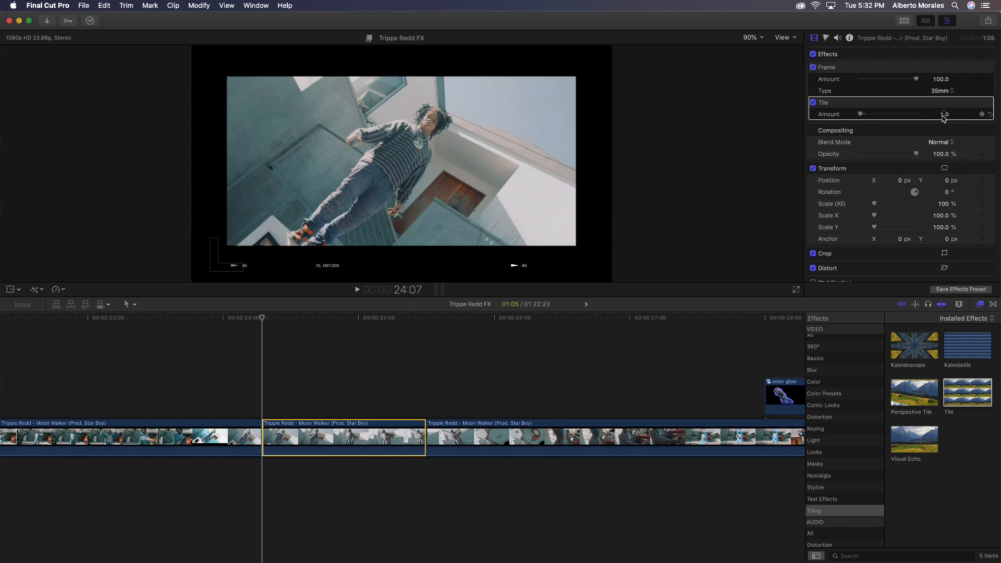
# Keyframe the Tile amount to 3.0 on the clip's last frame at 25:11 and return to its start
pyautogui.moveTo(264, 321); pyautogui.dragTo(425, 323)
pyautogui.press('Left')
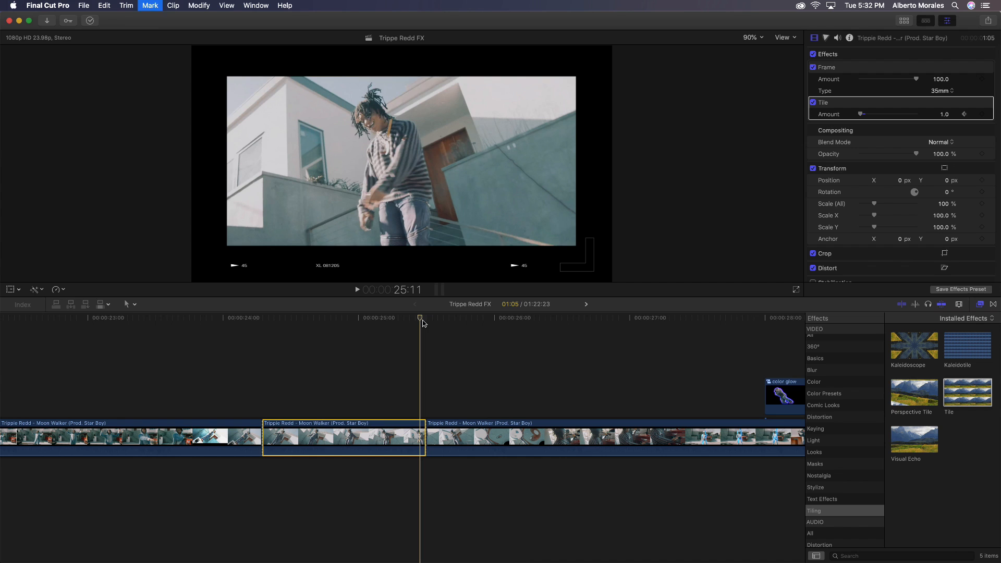
pyautogui.moveTo(861, 114); pyautogui.dragTo(866, 116)
pyautogui.click(942, 113)
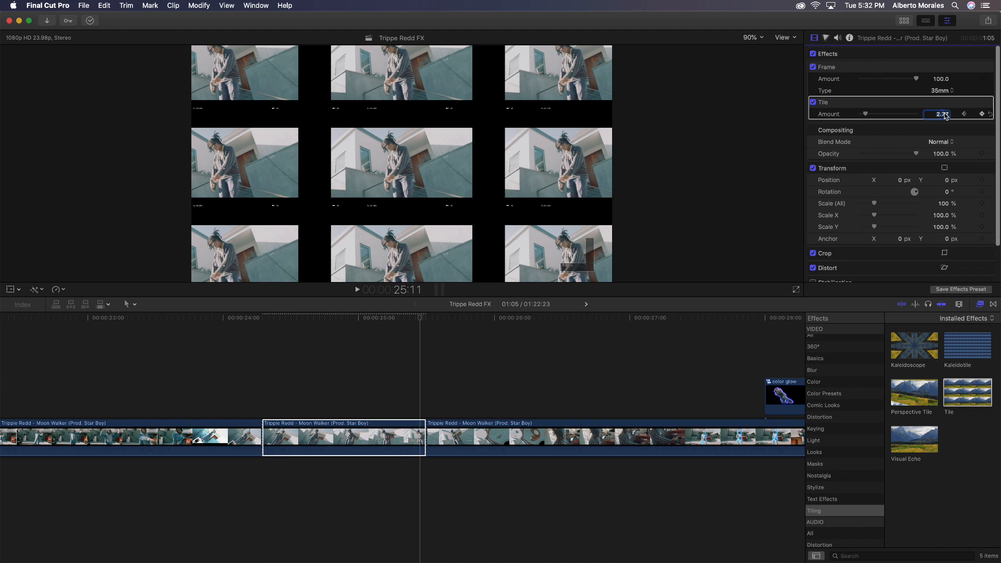
pyautogui.write('3')
pyautogui.press('Return')
pyautogui.press('Up')
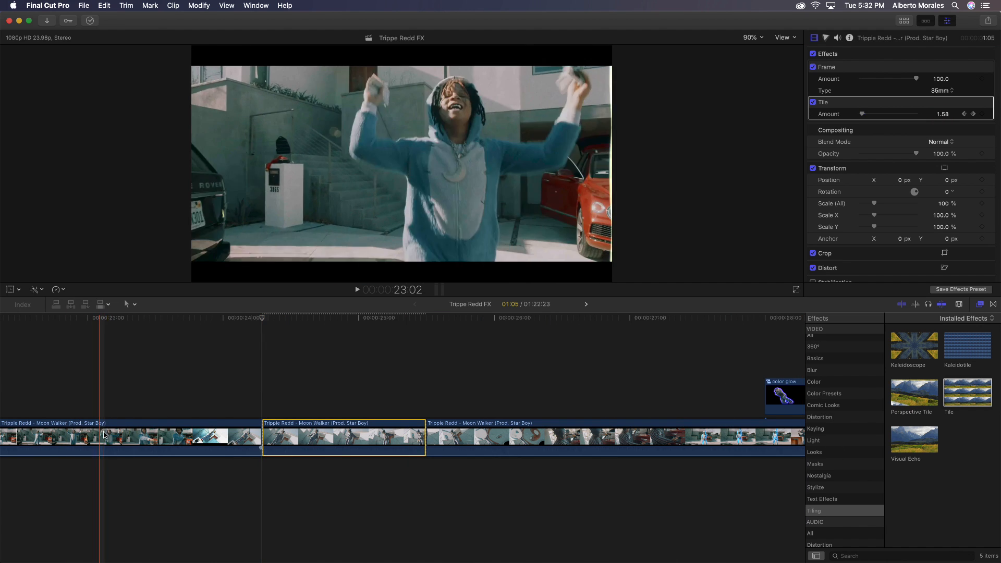
# Hide the effects browser and turn the framed and tiled clip into a compound clip named frame
pyautogui.press('super+5')
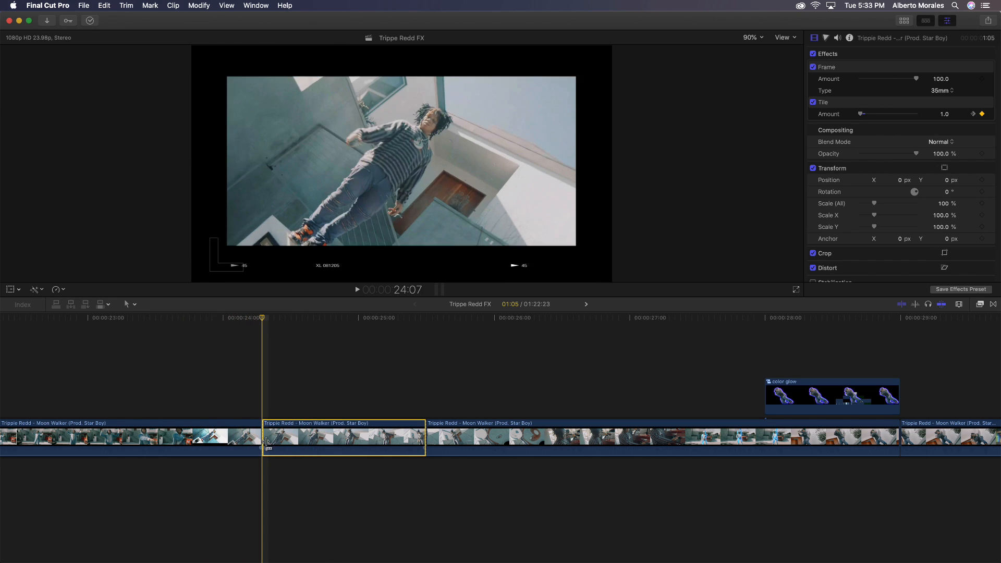
pyautogui.rightClick(306, 434)
pyautogui.click(326, 391)
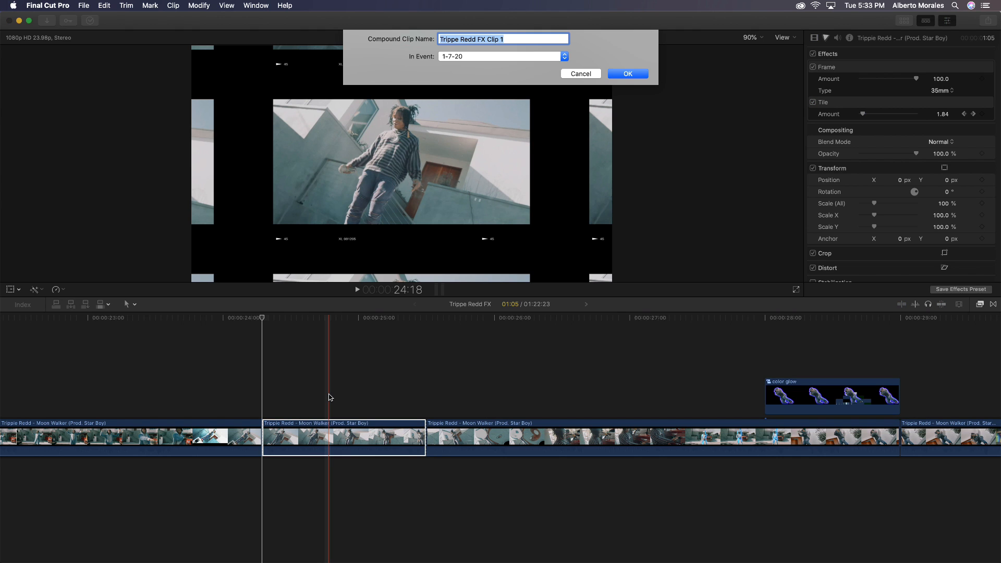
pyautogui.write('fram')
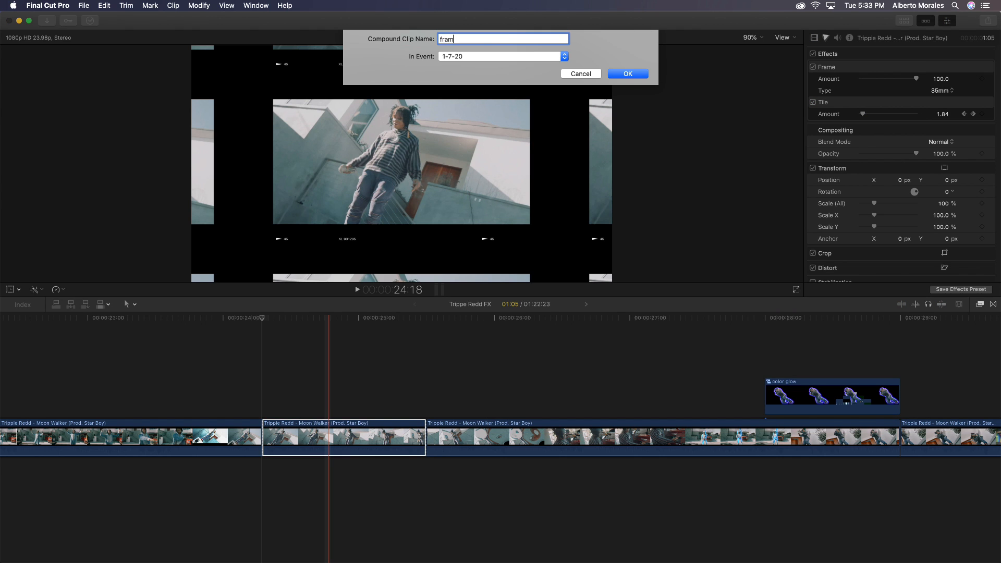
pyautogui.write('e')
pyautogui.press('Return')
# Apply the Stylize Letterbox effect to the frame compound clip with a 1.85:1 aspect ratio and a border size of about 6.06
pyautogui.click(981, 304)
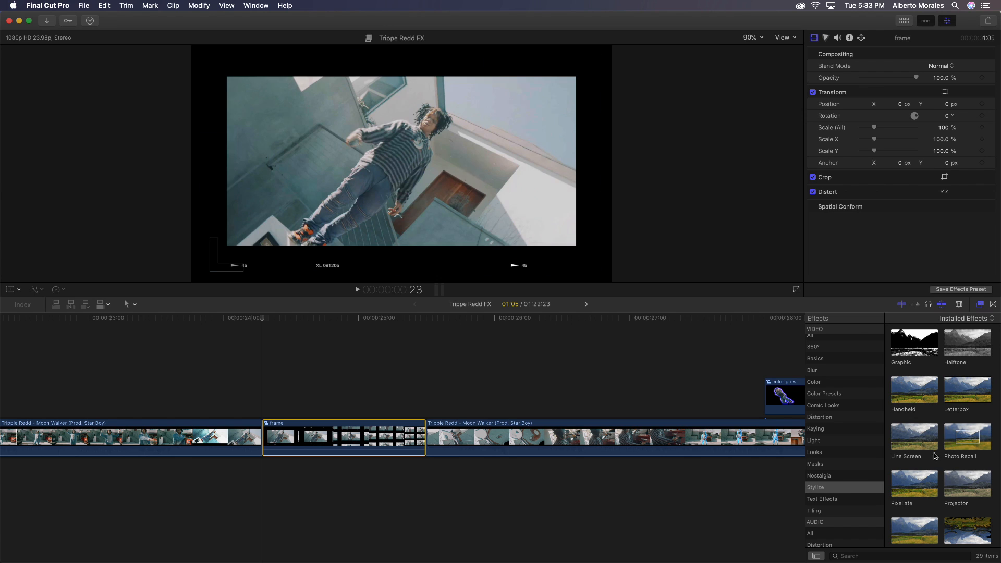
pyautogui.moveTo(967, 390); pyautogui.dragTo(360, 443)
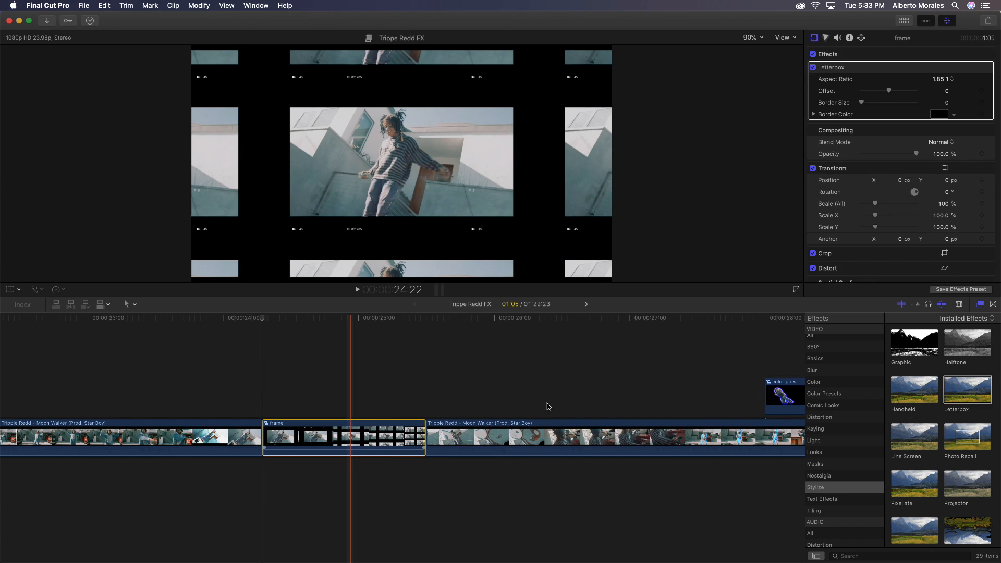
pyautogui.press('super+5')
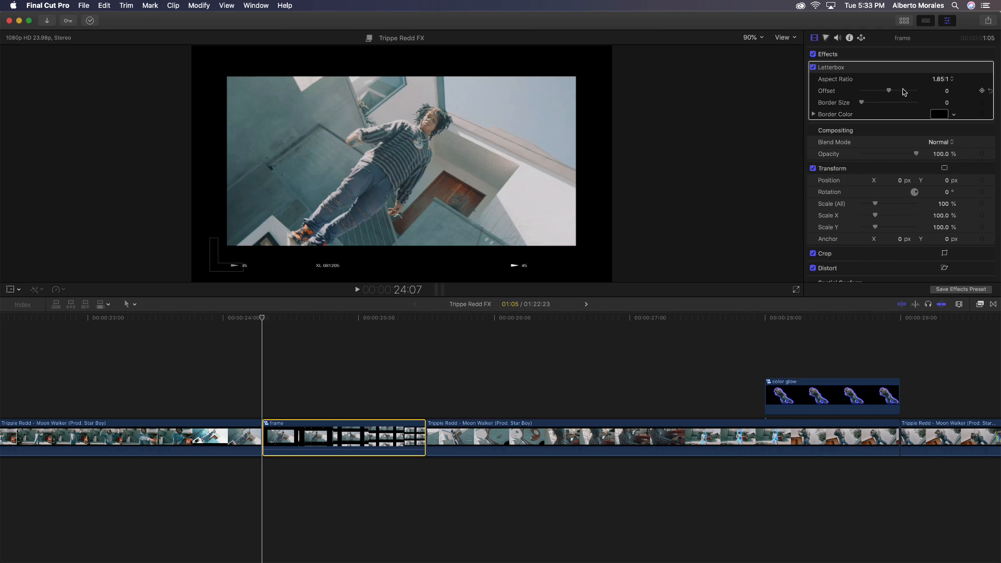
pyautogui.click(942, 79)
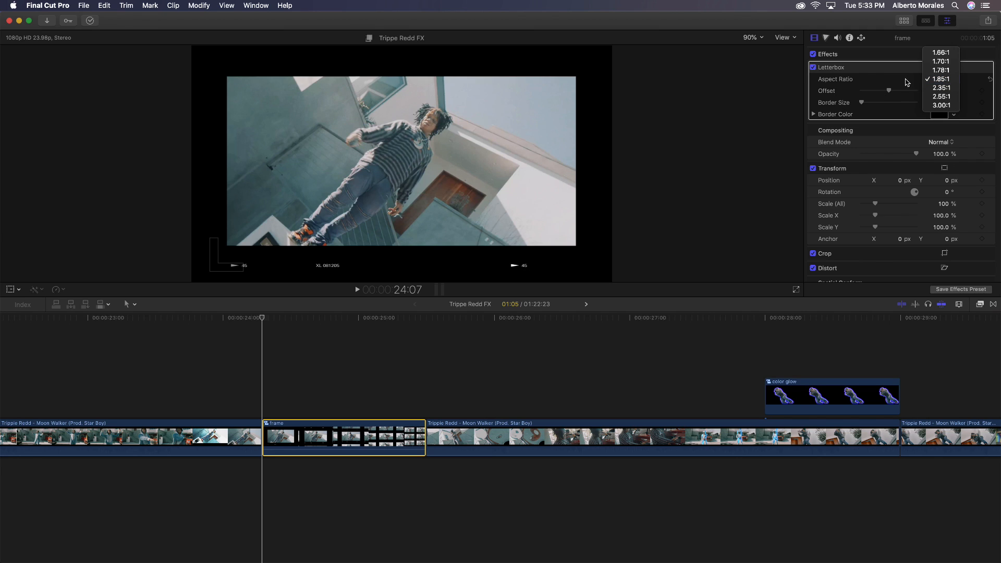
pyautogui.click(899, 81)
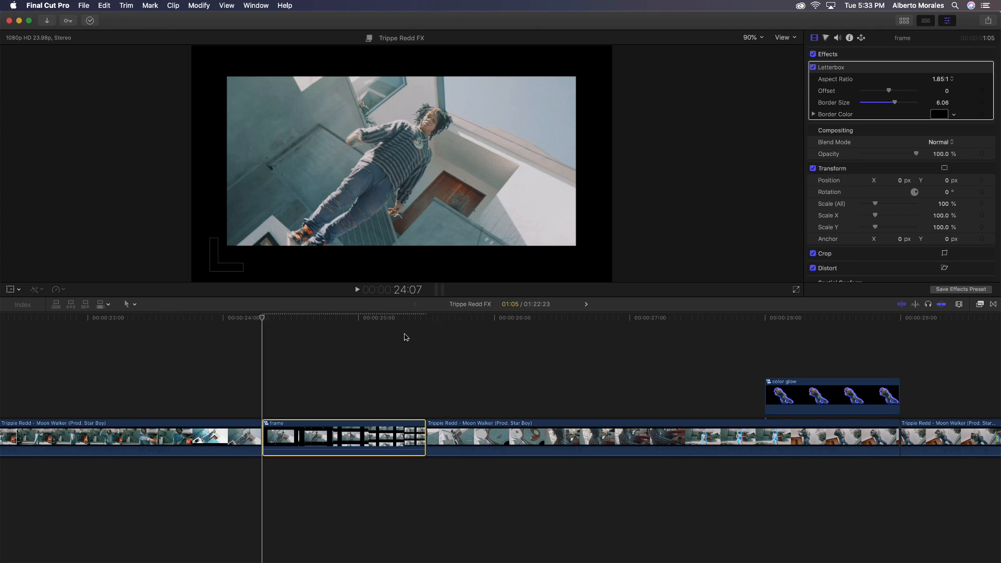
# Play back the letterboxed frame compound clip from 24:07 to review the tiling speed
pyautogui.press('space')
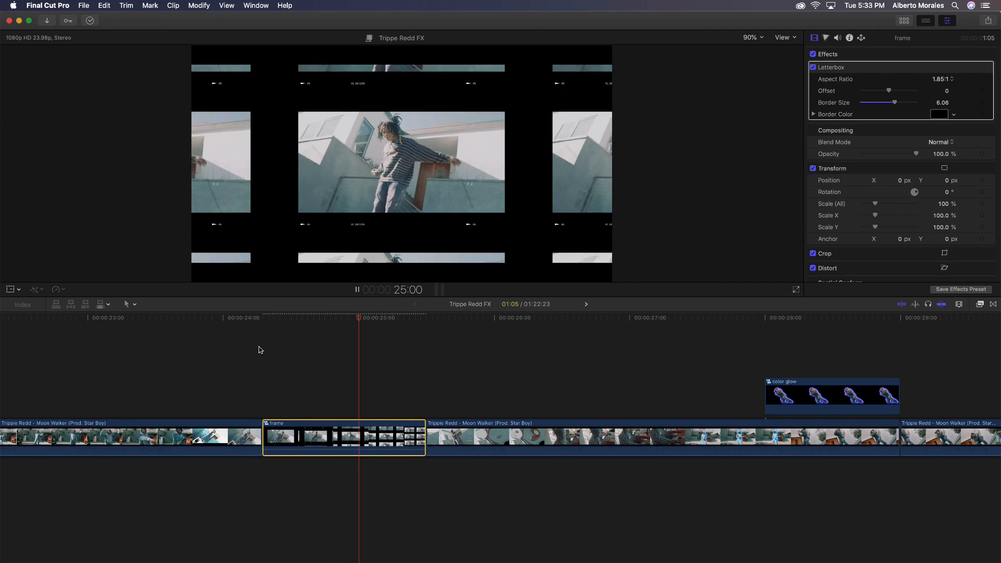
pyautogui.press('space')
pyautogui.press('space')
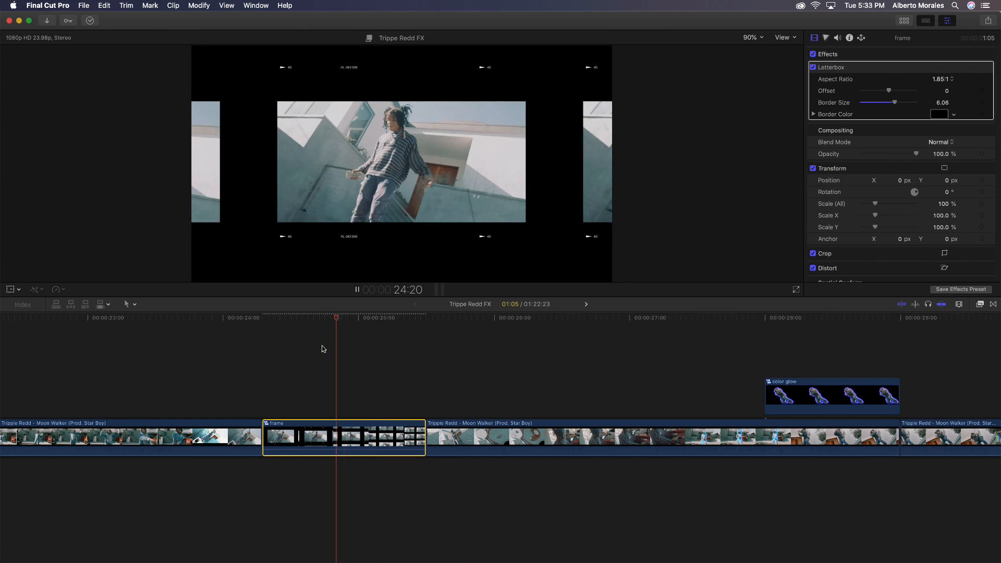
pyautogui.press('space')
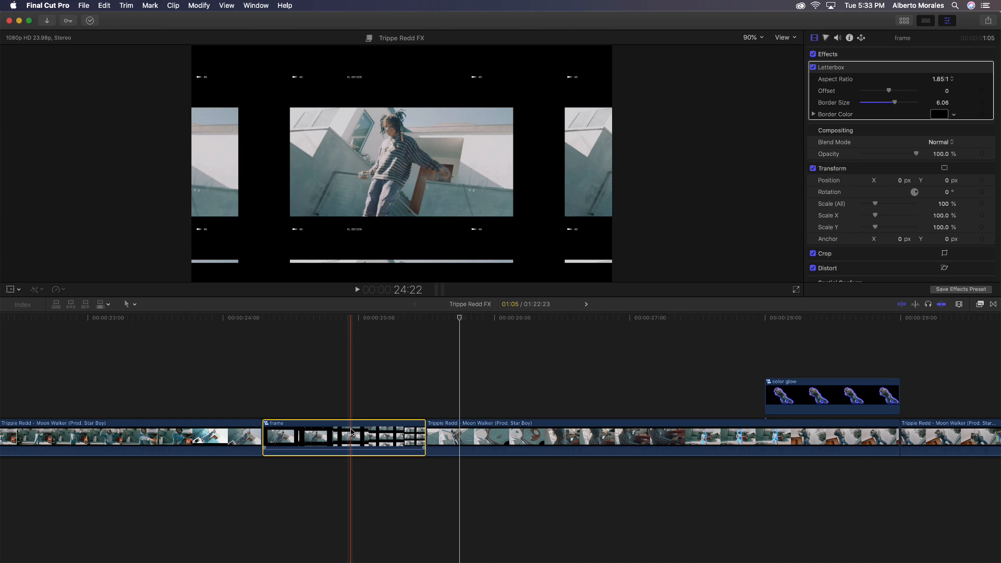
# Open the frame compound clip, show its video animation and move the final Tile amount keyframe earlier to about frame 14
pyautogui.doubleClick(351, 431)
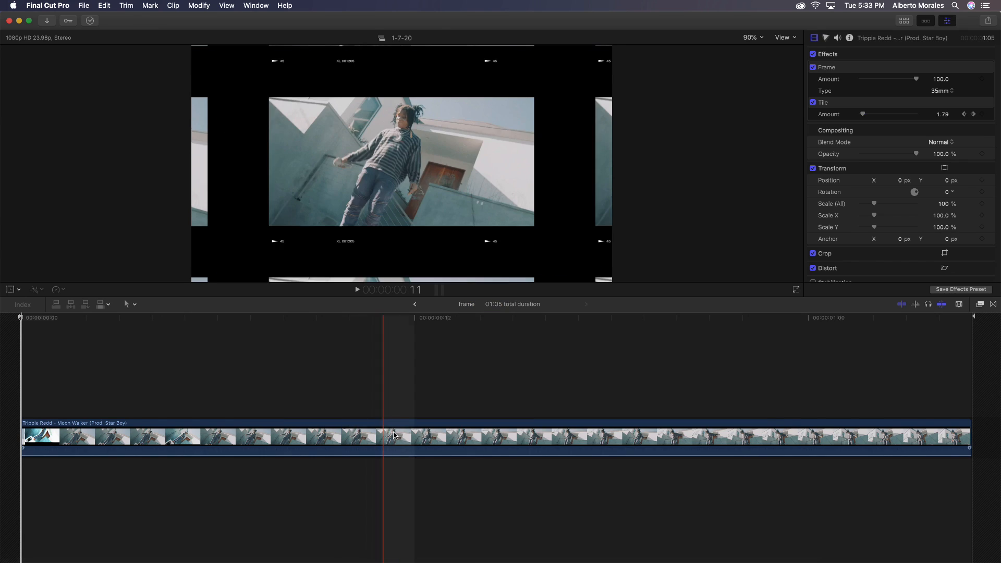
pyautogui.rightClick(476, 436)
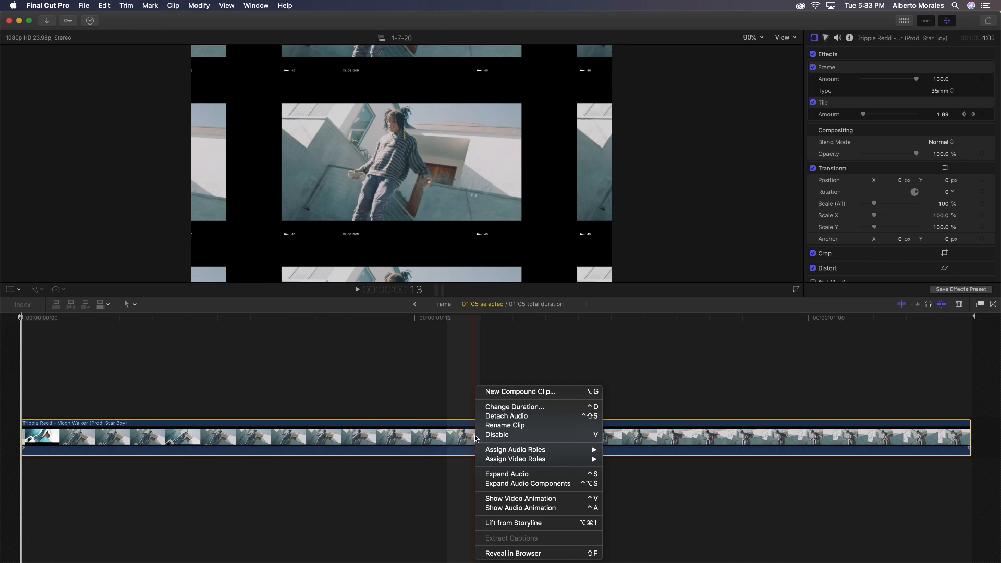
pyautogui.click(523, 499)
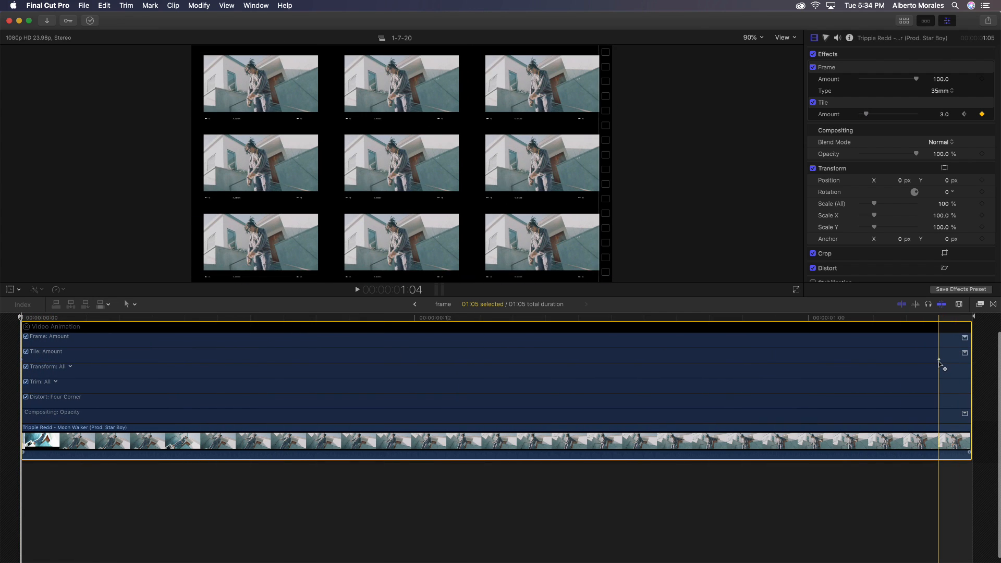
pyautogui.moveTo(939, 361); pyautogui.dragTo(479, 359)
pyautogui.press('space')
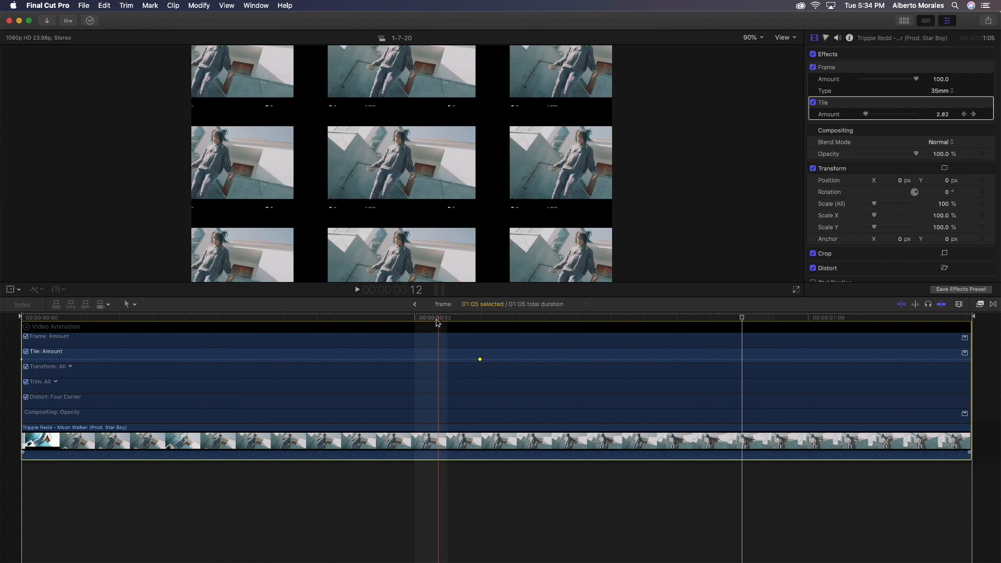
# Return to the Trippie Redd FX timeline and play back the faster tiling effect from 23:20
pyautogui.press('super+bracketleft')
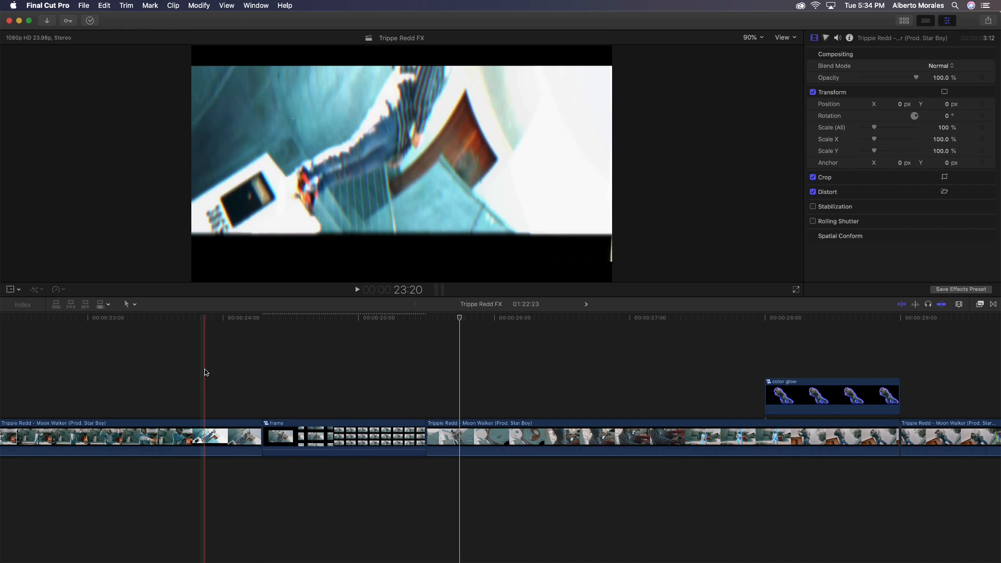
pyautogui.press('space')
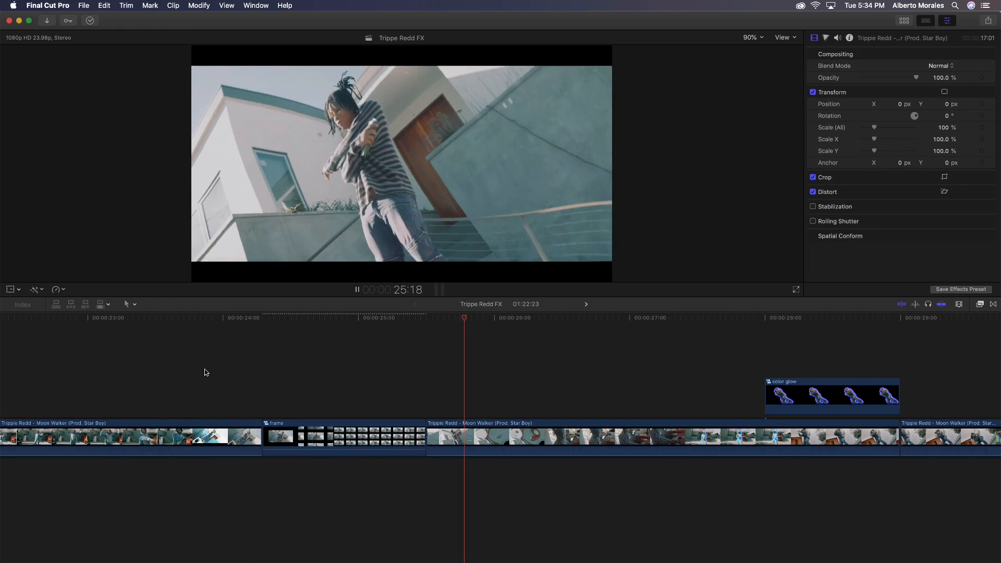
pyautogui.press('space')
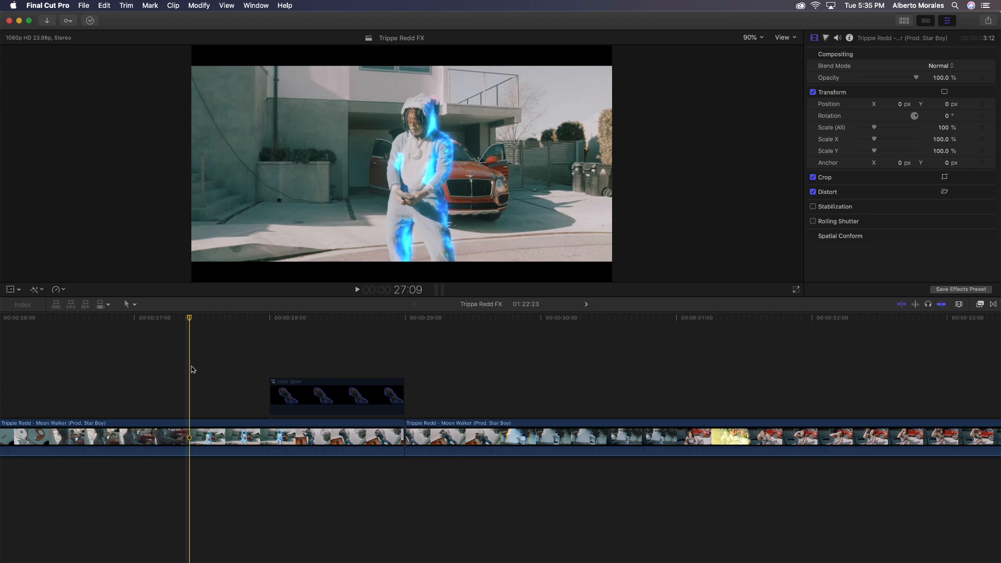
# Play back the finished color glow example around 28:00 on the Trippie Redd FX timeline
pyautogui.hscroll(3, 752, 446)
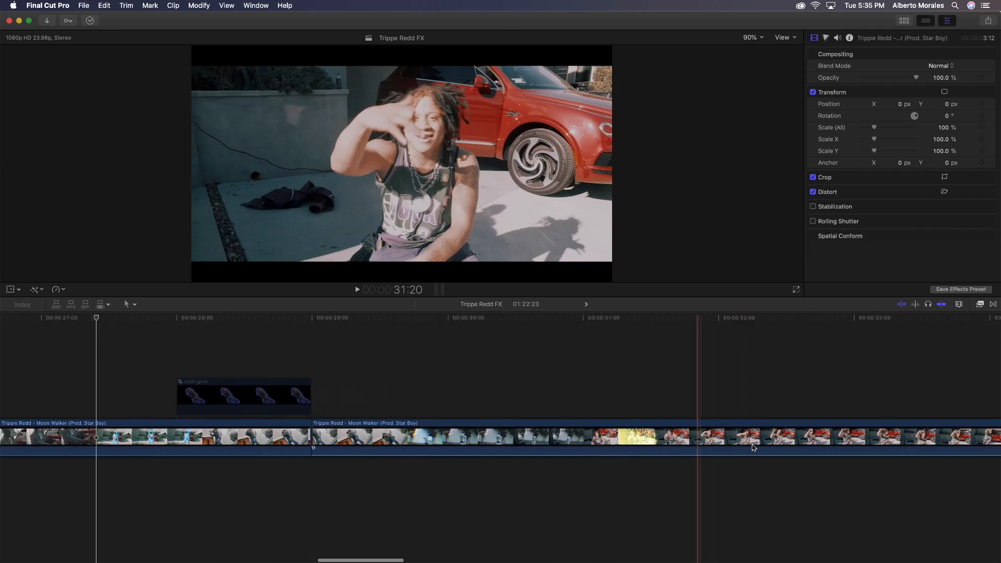
pyautogui.hscroll(8, 752, 447)
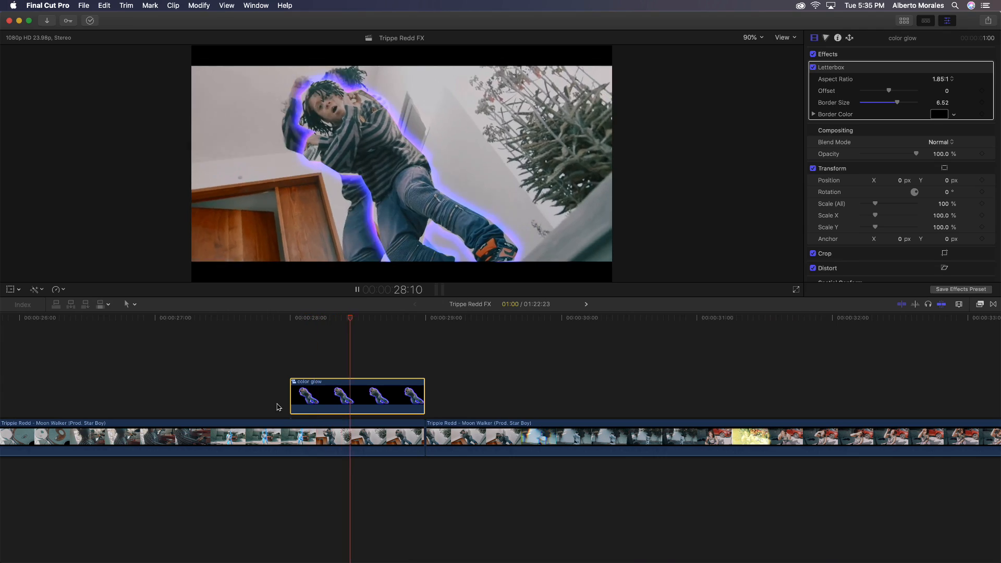
pyautogui.press('space')
pyautogui.press('space')
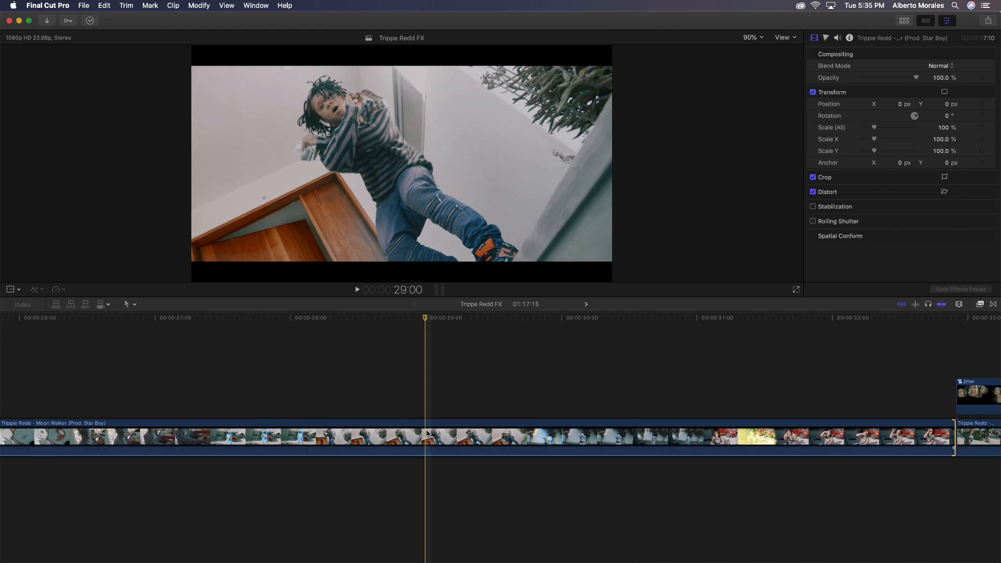
# Cut the main video into a separate section from about 28:06 to 29:13 and select it with the playhead at 28:21
pyautogui.click(427, 433)
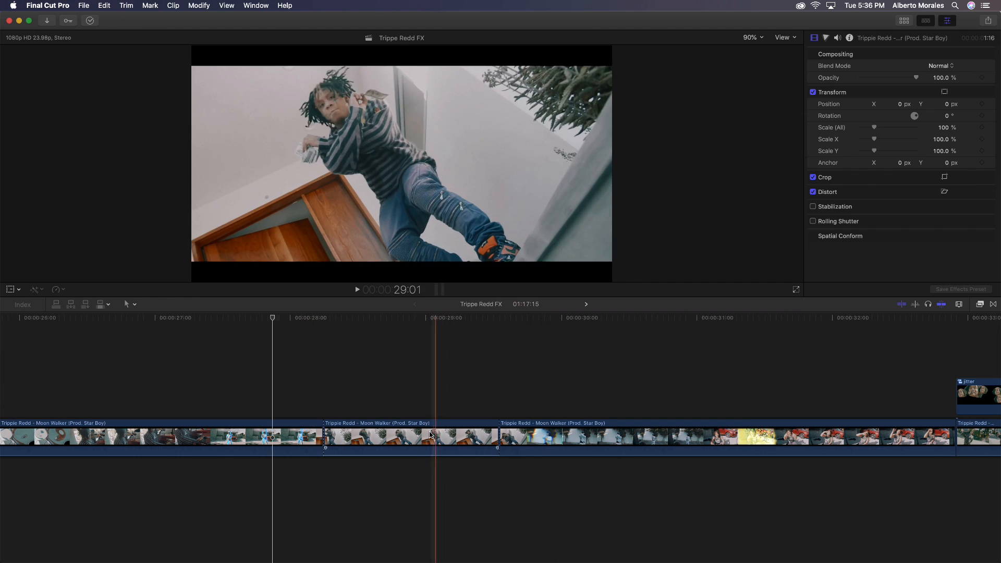
pyautogui.moveTo(417, 319)
pyautogui.mouseDown()
pyautogui.moveTo(445, 319)
pyautogui.moveTo(400, 323)
pyautogui.moveTo(409, 323)
pyautogui.mouseUp()
pyautogui.click(410, 438)
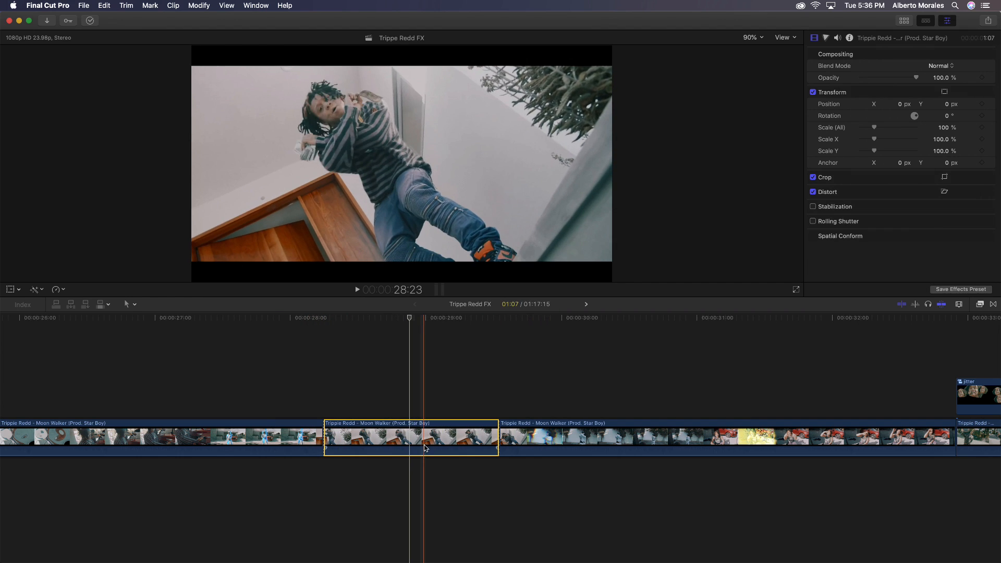
# Add a freeze frame at 28:21, connected above the start of the cut section at 28:06 and trimmed to 15 frames
pyautogui.click(103, 5)
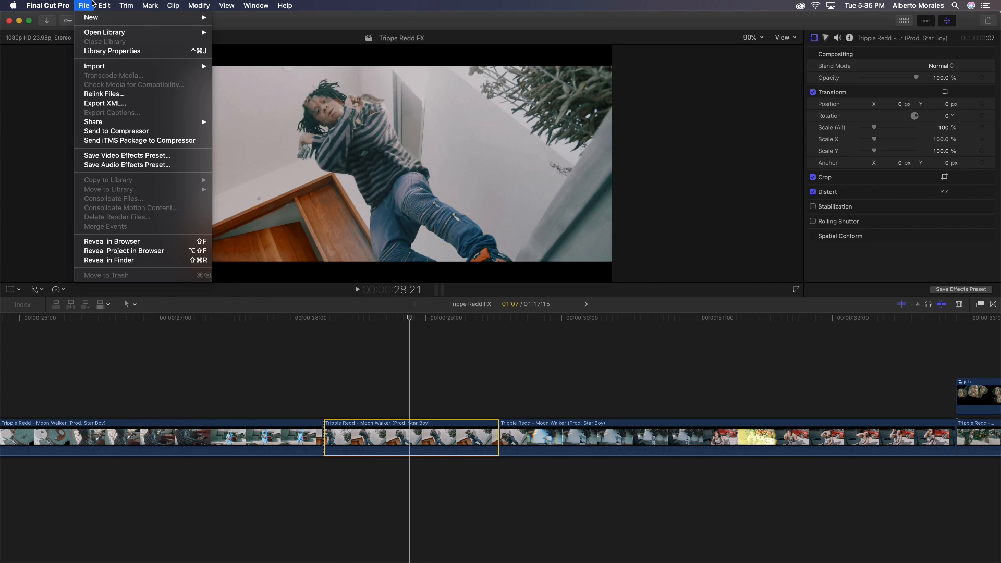
pyautogui.click(150, 355)
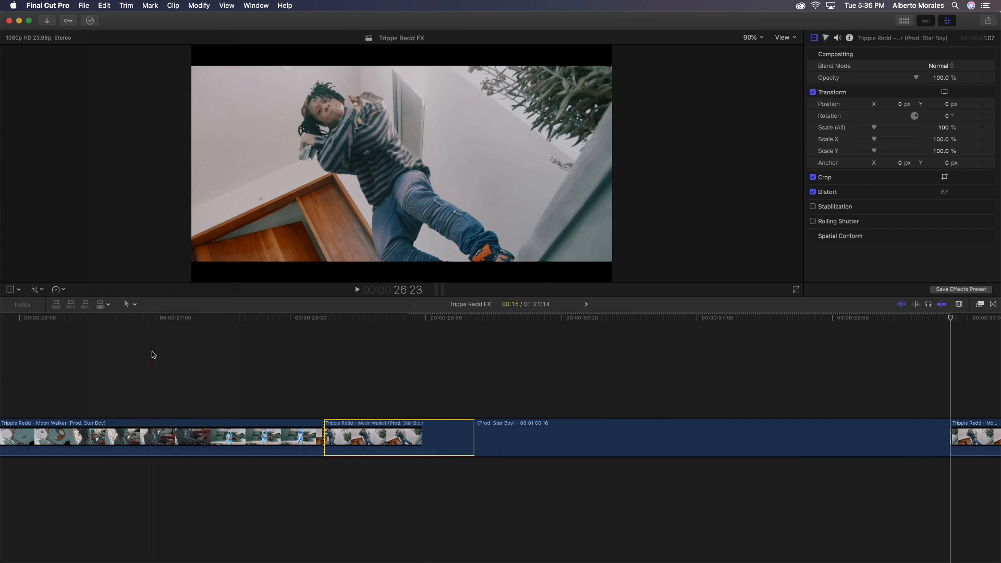
pyautogui.moveTo(459, 436); pyautogui.dragTo(373, 389)
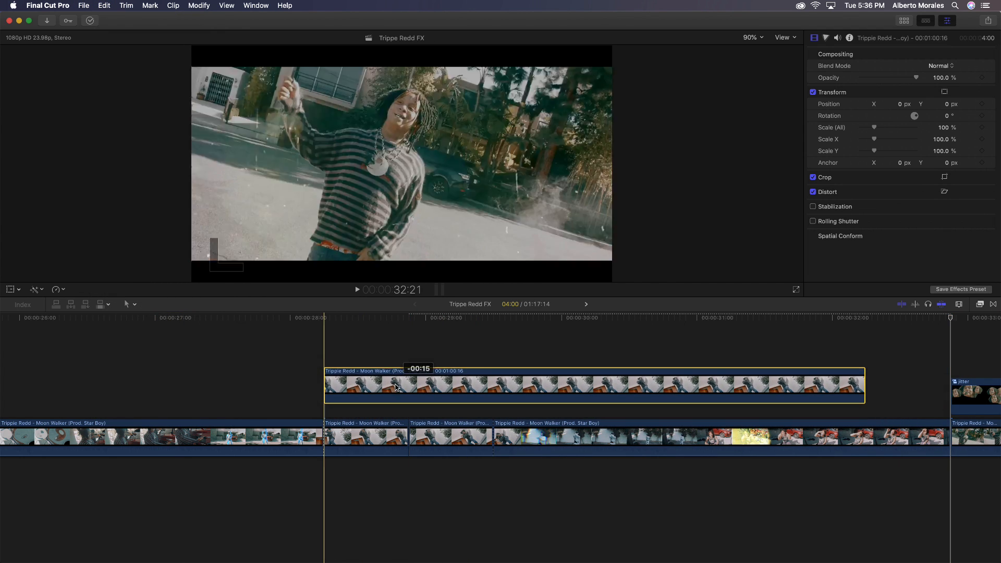
pyautogui.moveTo(858, 399); pyautogui.dragTo(408, 399)
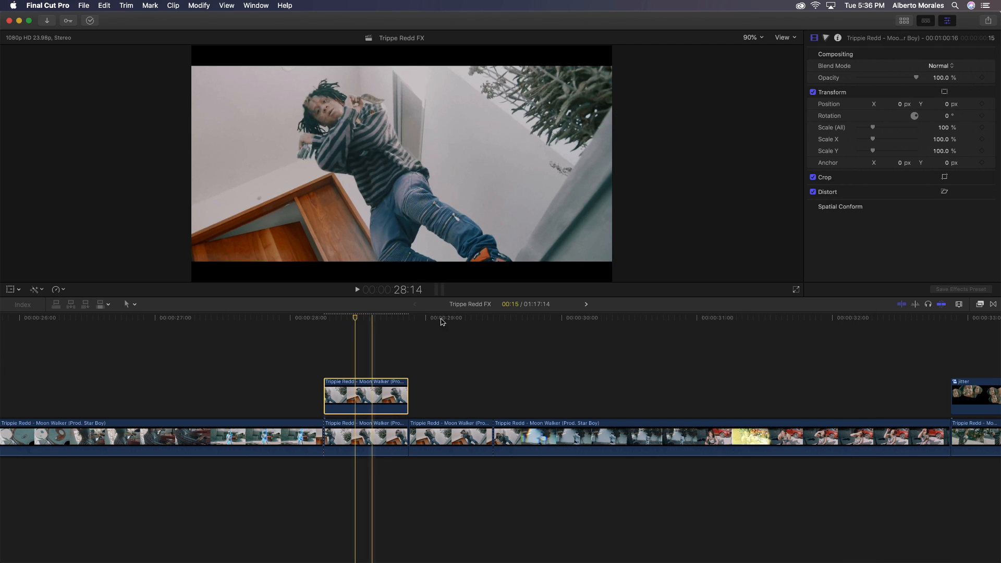
# Apply the Draw Mask effect to the freeze frame and trace a closed outline around the man's body
pyautogui.click(980, 304)
pyautogui.click(832, 466)
pyautogui.moveTo(913, 345); pyautogui.dragTo(365, 393)
pyautogui.click(979, 304)
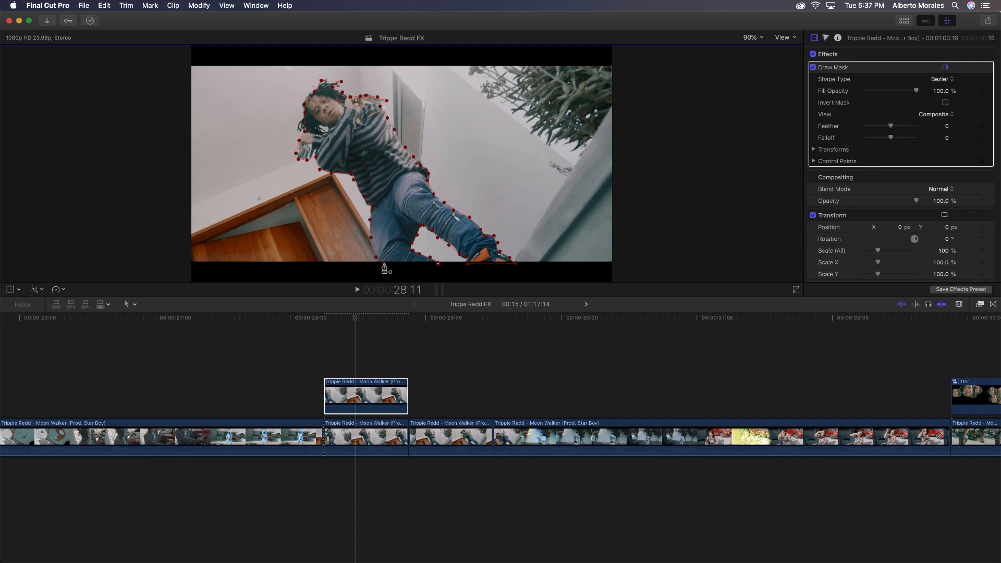
pyautogui.click(384, 267)
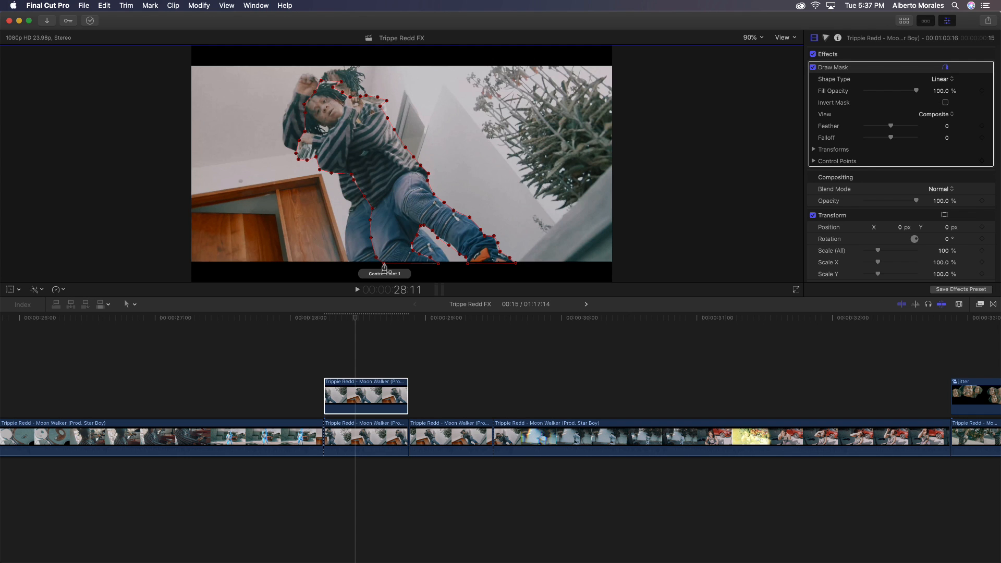
# Rename the masked freeze frame clip as original
pyautogui.moveTo(385, 317)
pyautogui.mouseDown()
pyautogui.moveTo(377, 305)
pyautogui.moveTo(343, 319)
pyautogui.moveTo(360, 319)
pyautogui.mouseUp()
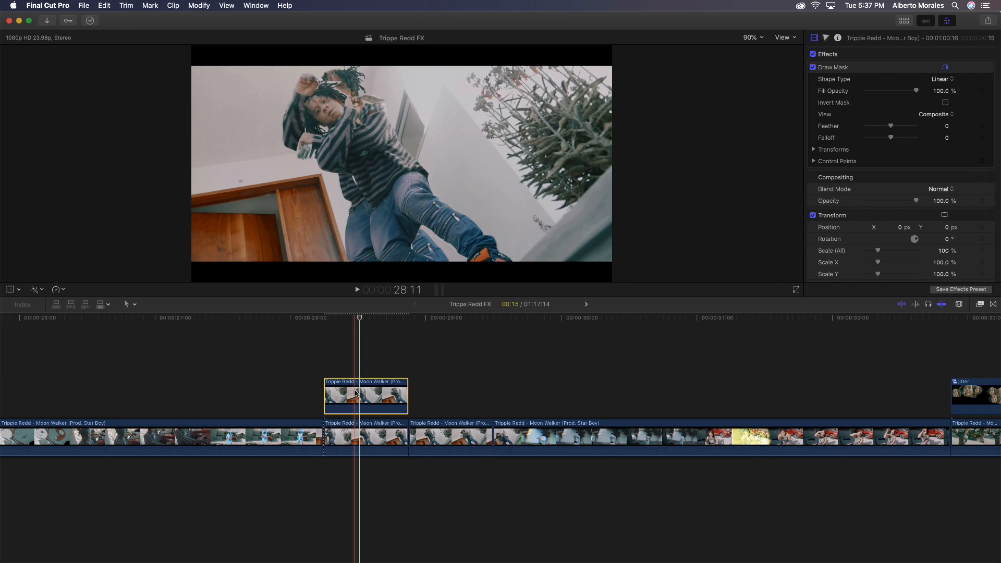
pyautogui.rightClick(356, 384)
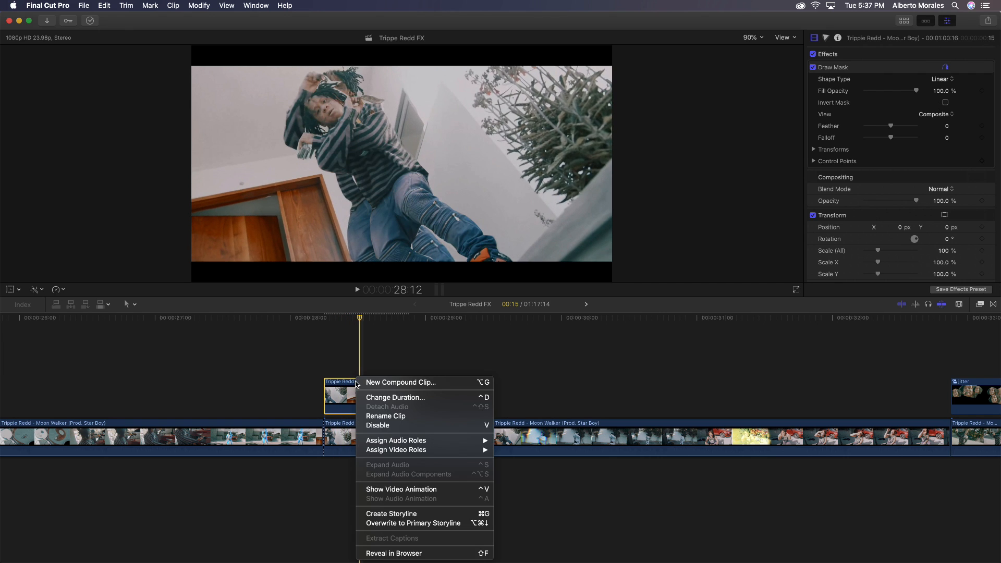
pyautogui.click(386, 416)
pyautogui.write('d')
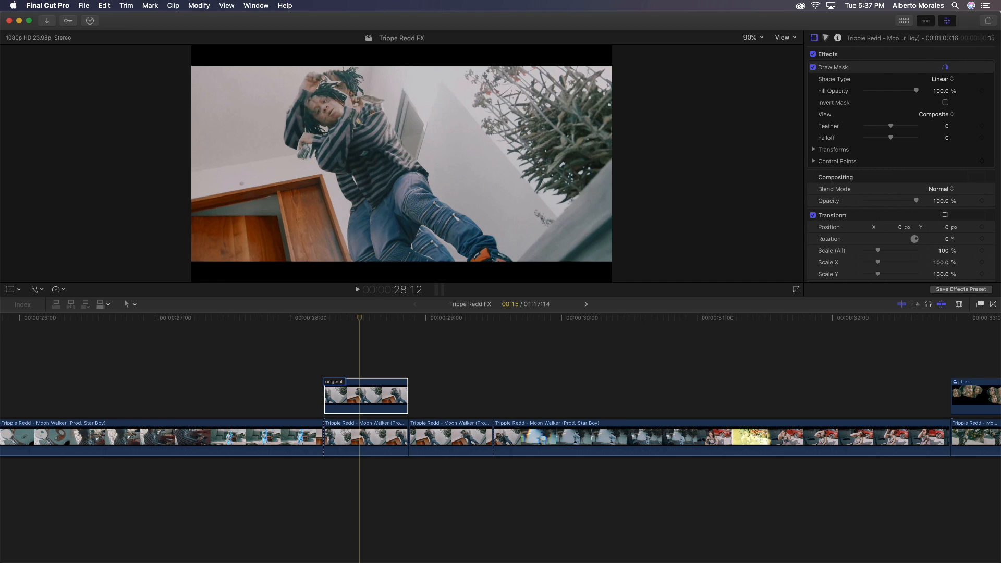
pyautogui.press('Return')
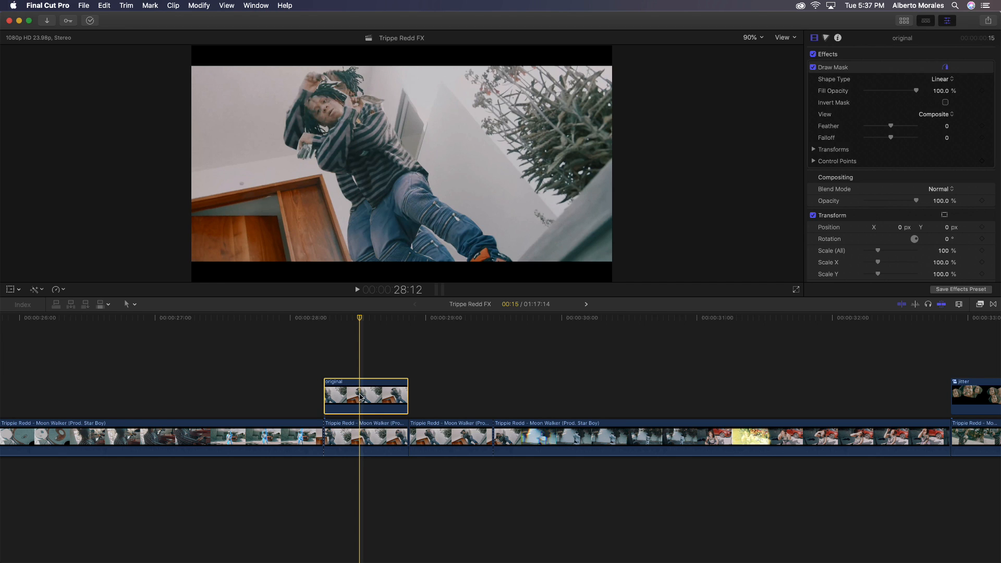
# Duplicate the masked freeze frame onto the layer above it and name the lower of the two copies glow
pyautogui.hscroll(-3, 359, 398)
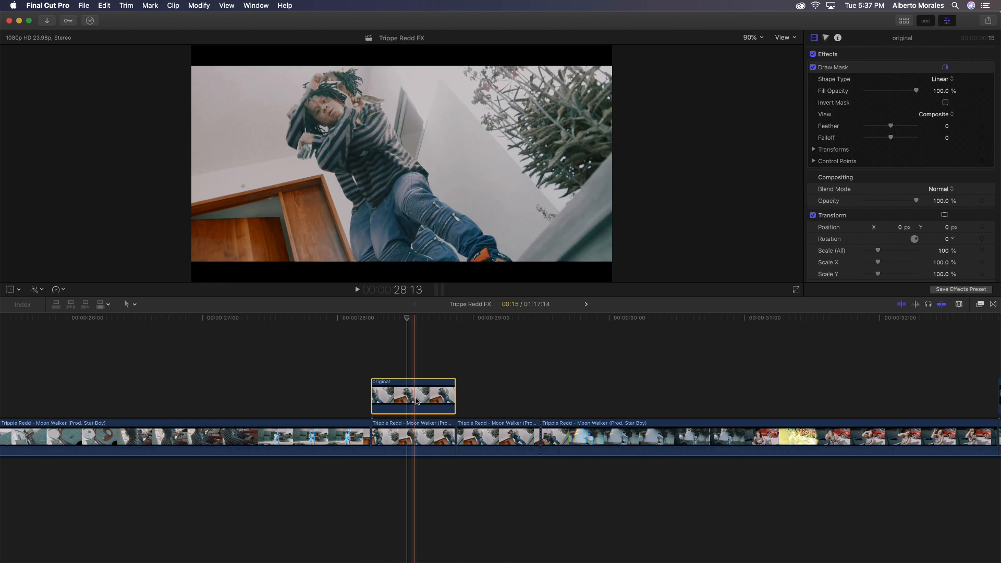
pyautogui.moveTo(416, 402); pyautogui.dragTo(402, 350)
pyautogui.rightClick(385, 341)
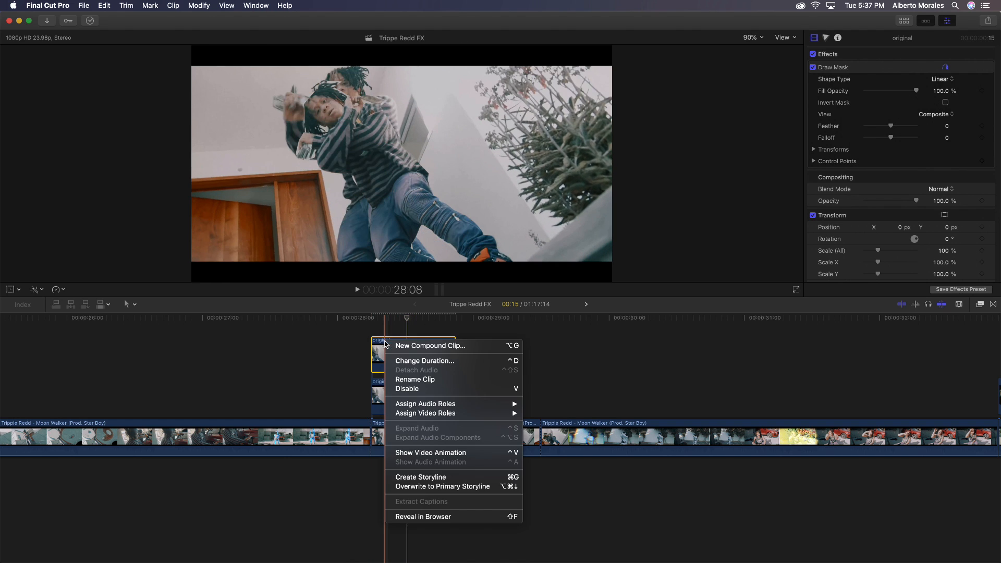
pyautogui.click(415, 380)
pyautogui.write('glow')
pyautogui.press('Return')
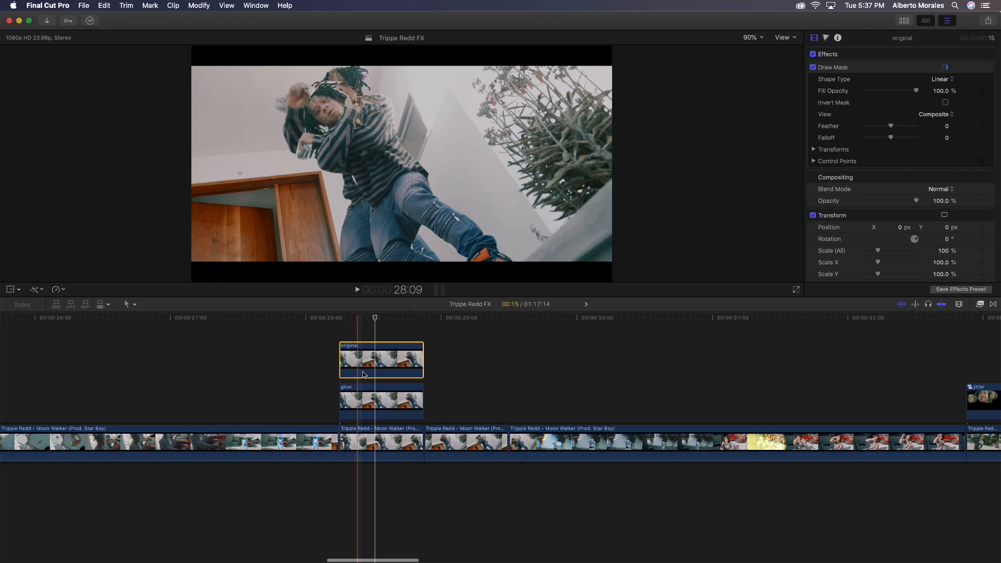
# Rename the main video section under the masks as original music video and the uppermost masked clip as copy
pyautogui.click(362, 399)
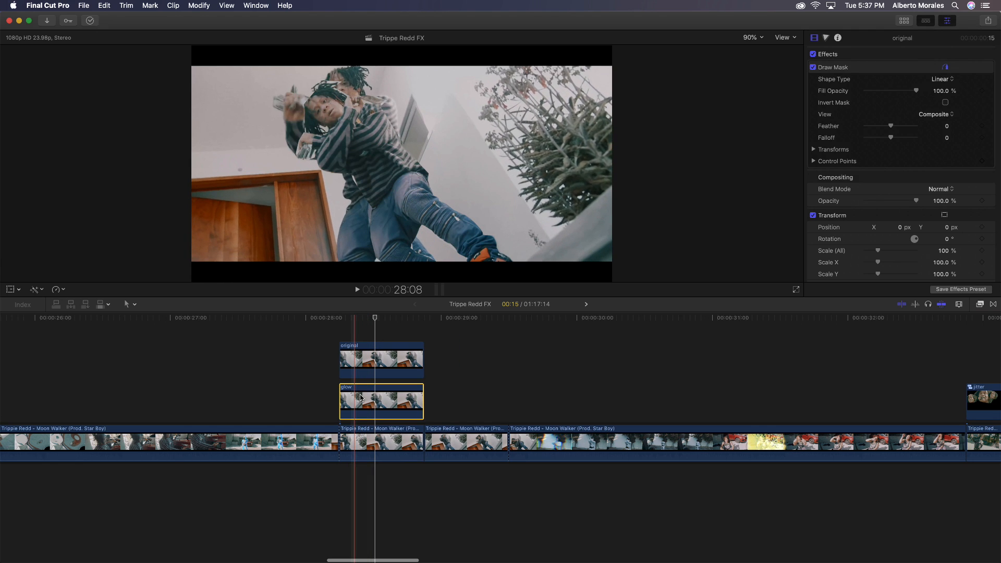
pyautogui.click(361, 442)
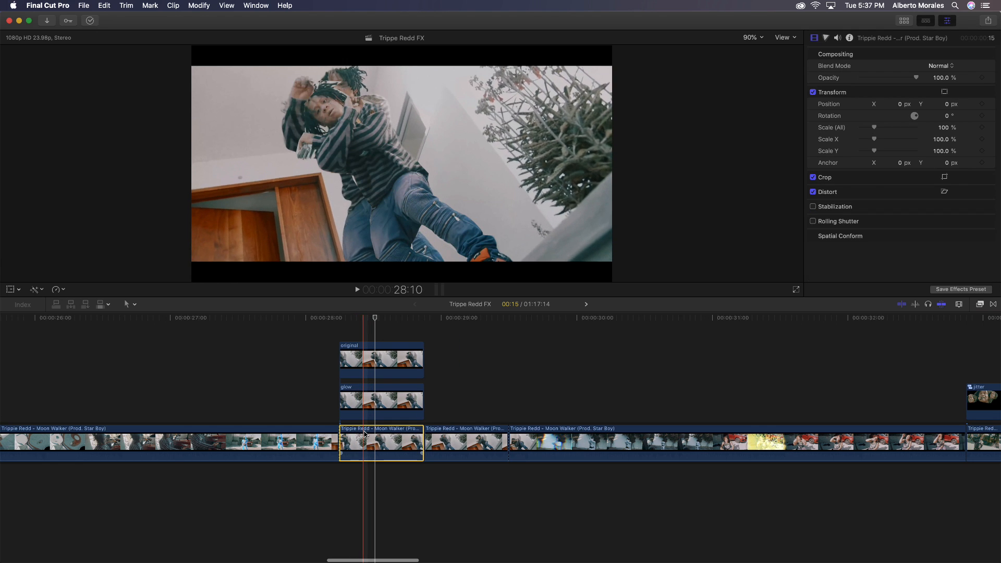
pyautogui.rightClick(365, 433)
pyautogui.click(380, 426)
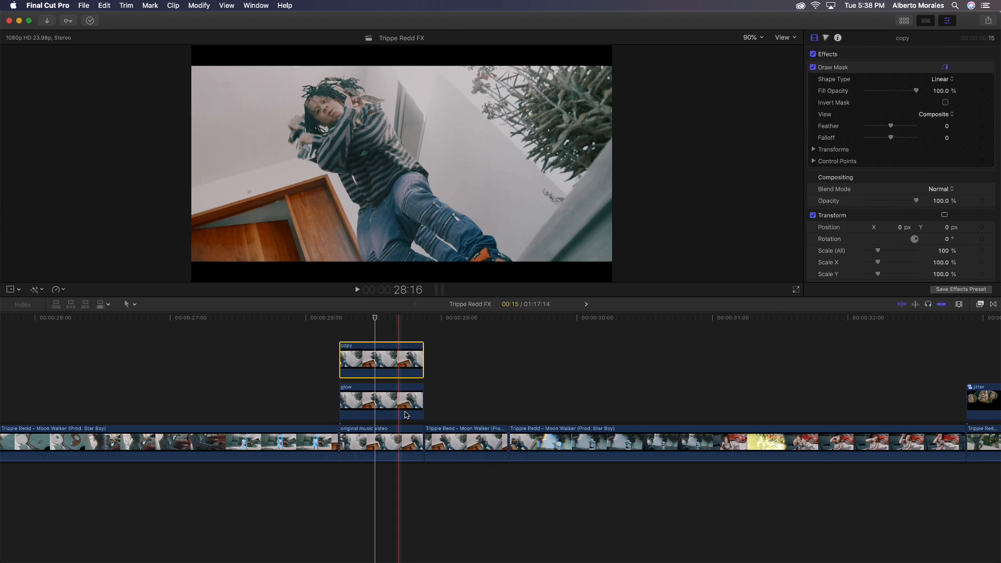
# Add a Color Board to the glow clip and raise its exposure: master 100%, shadows 90%, midtones 76%, highlights 61%
pyautogui.click(406, 415)
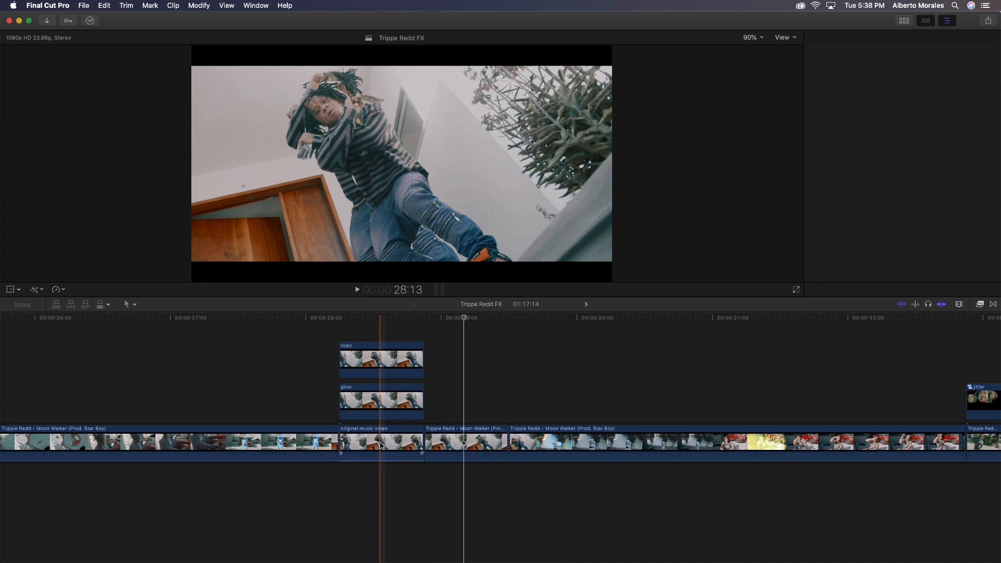
pyautogui.press('super+5')
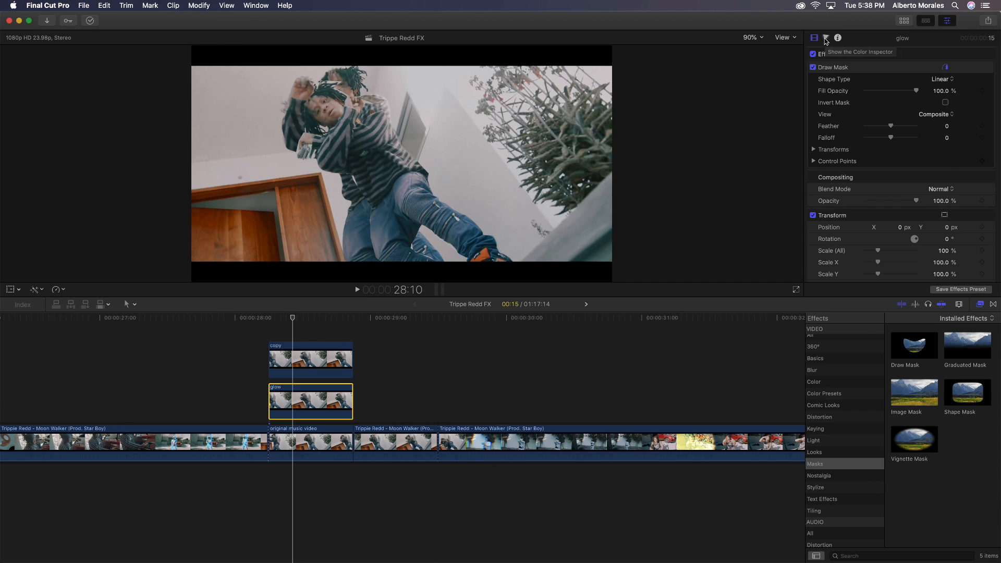
pyautogui.click(826, 38)
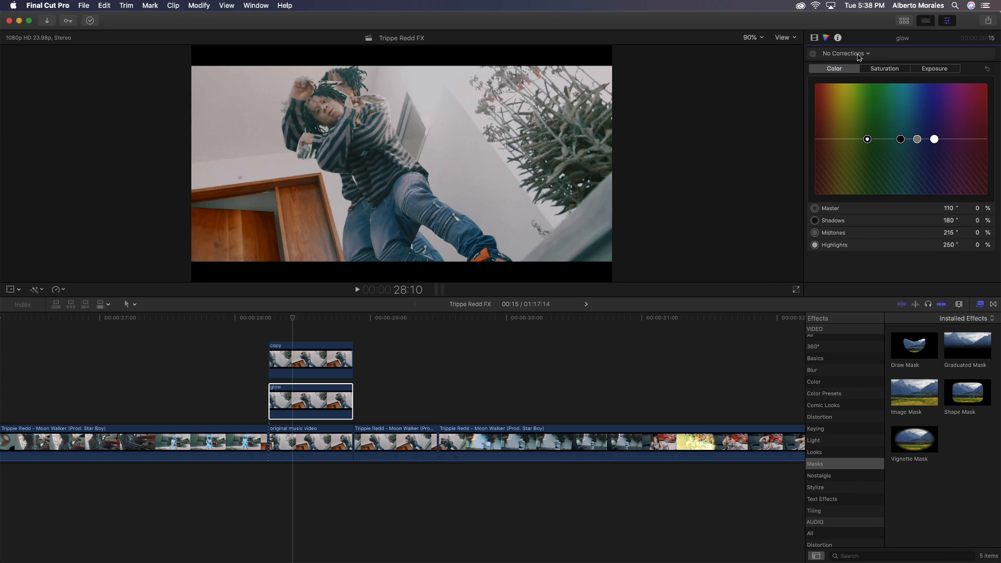
pyautogui.click(864, 56)
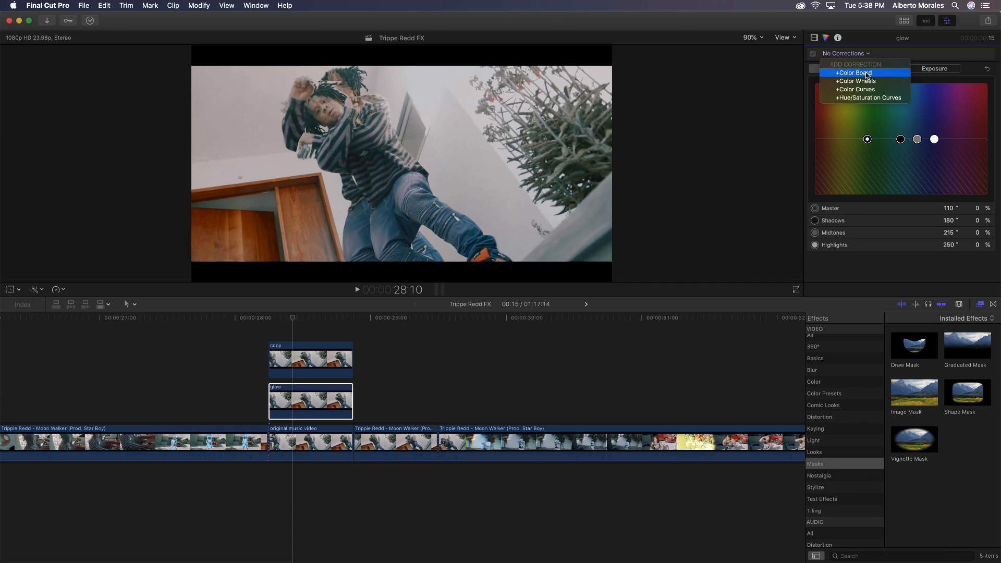
pyautogui.click(866, 72)
pyautogui.click(927, 71)
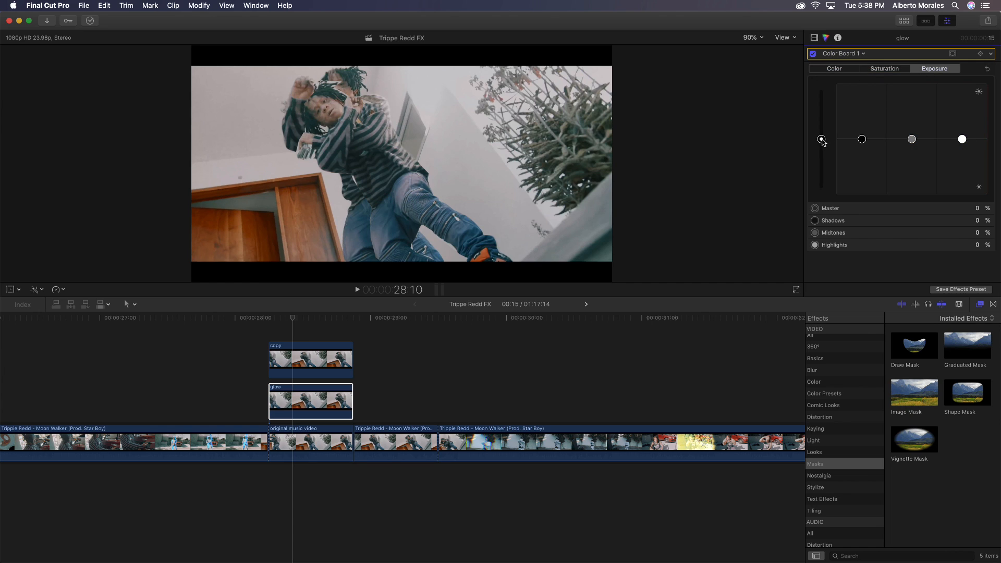
pyautogui.moveTo(821, 140); pyautogui.dragTo(823, 82)
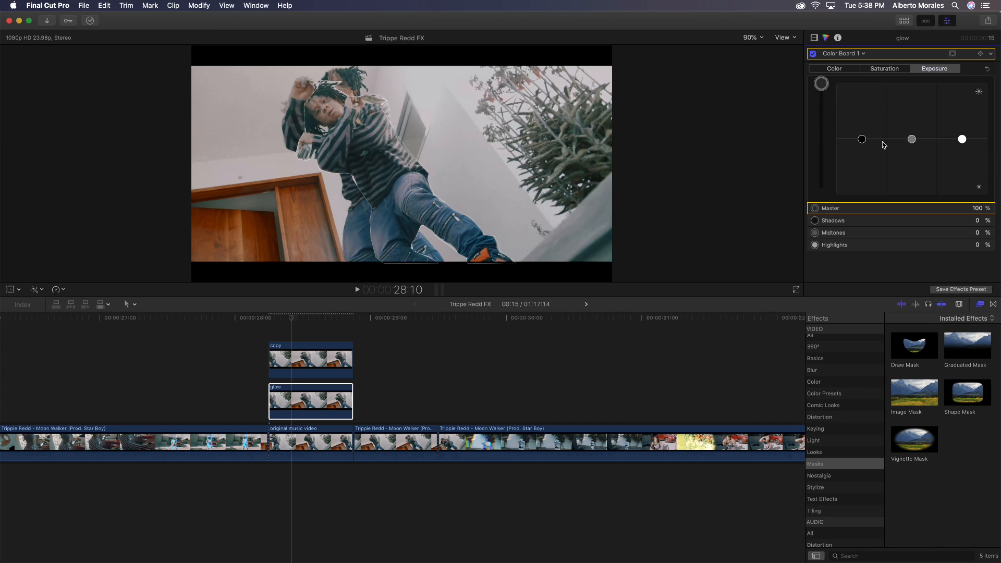
pyautogui.moveTo(861, 139); pyautogui.dragTo(861, 103)
pyautogui.moveTo(911, 140); pyautogui.dragTo(962, 115)
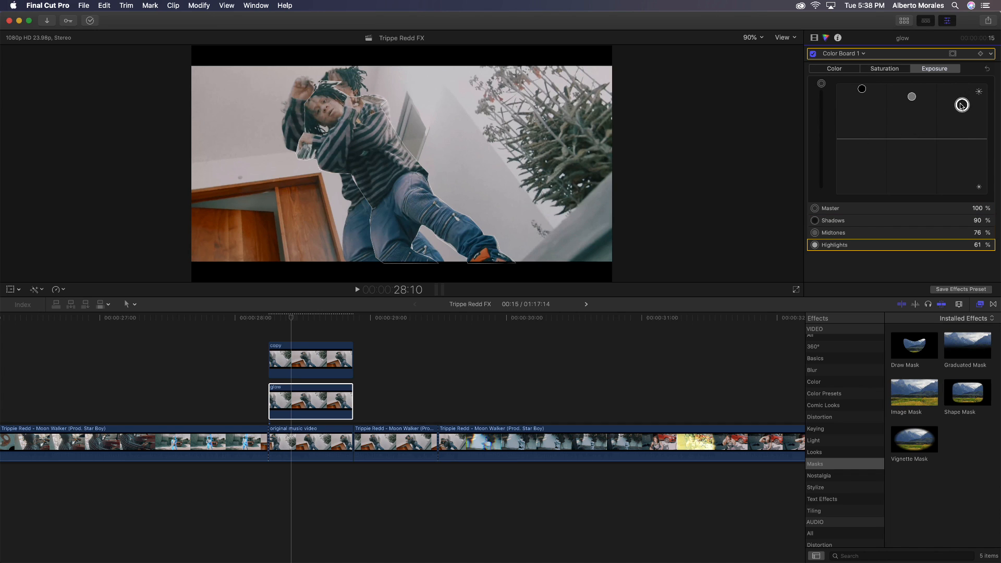
# Try a green master tint of 130° at 32% on the glow clip's Color Board, then reset it
pyautogui.click(831, 70)
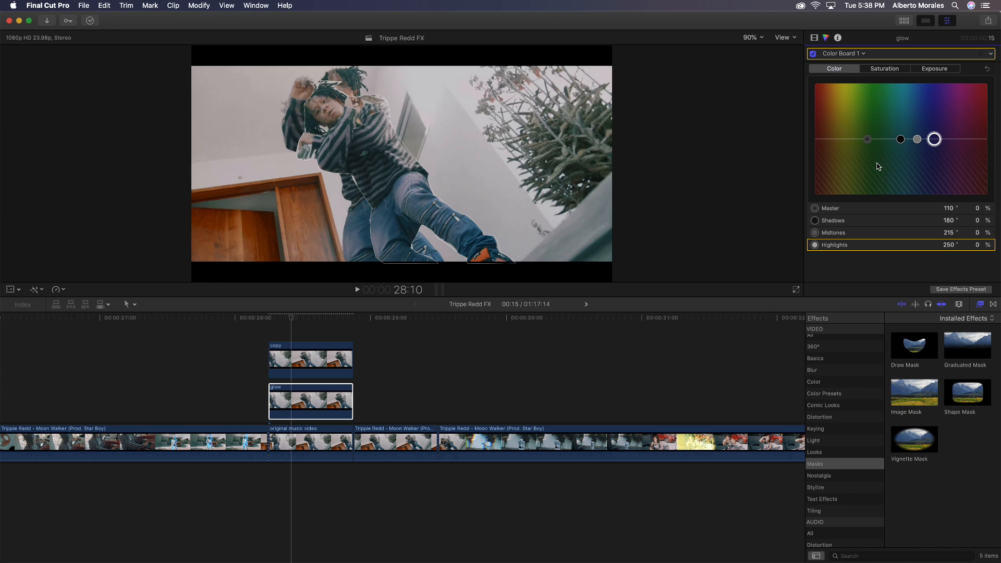
pyautogui.moveTo(872, 140)
pyautogui.mouseDown()
pyautogui.moveTo(868, 152)
pyautogui.moveTo(877, 125)
pyautogui.mouseUp()
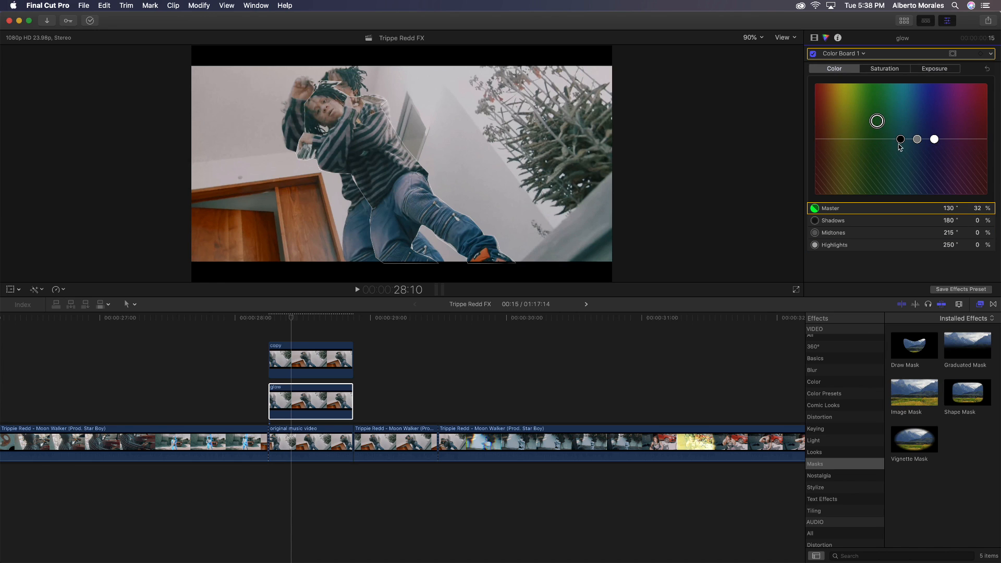
pyautogui.press('Delete')
# Apply the Focus blur to the glow clip and tint it purple: master 267° 94%, shadows 264° 87%, midtones 274° 72%, highlights 279° 74%
pyautogui.click(850, 369)
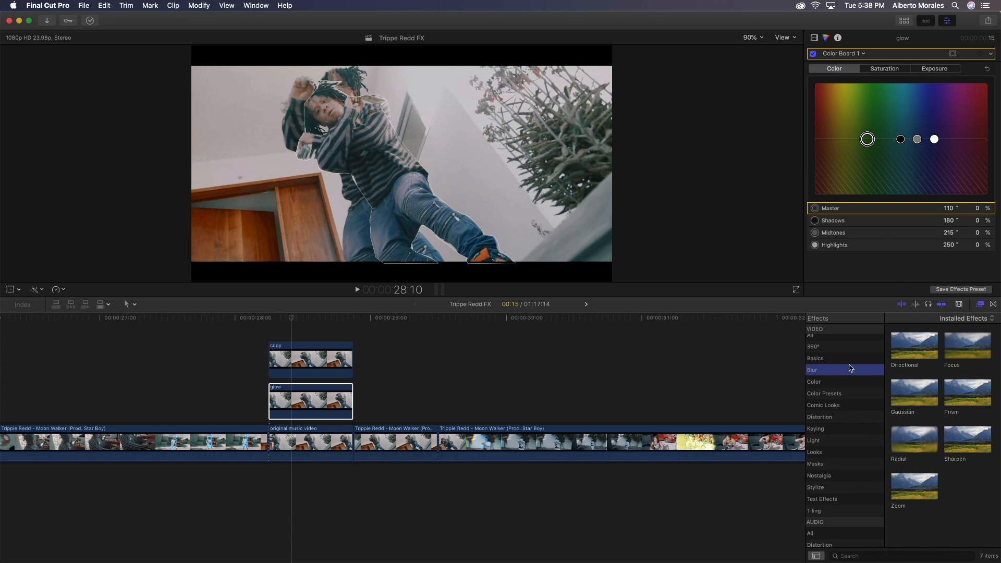
pyautogui.moveTo(963, 348); pyautogui.dragTo(304, 399)
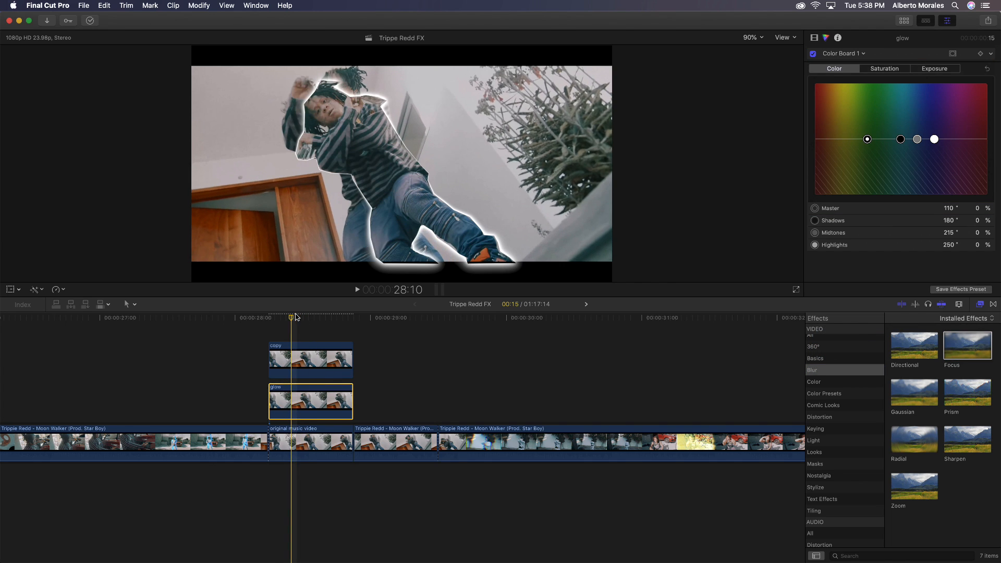
pyautogui.moveTo(866, 140); pyautogui.dragTo(862, 105)
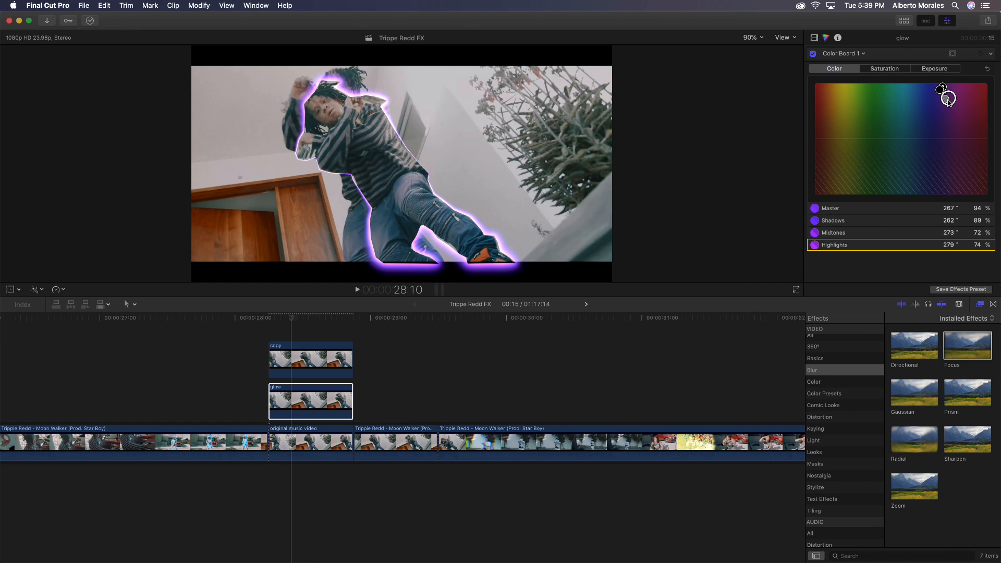
pyautogui.click(941, 87)
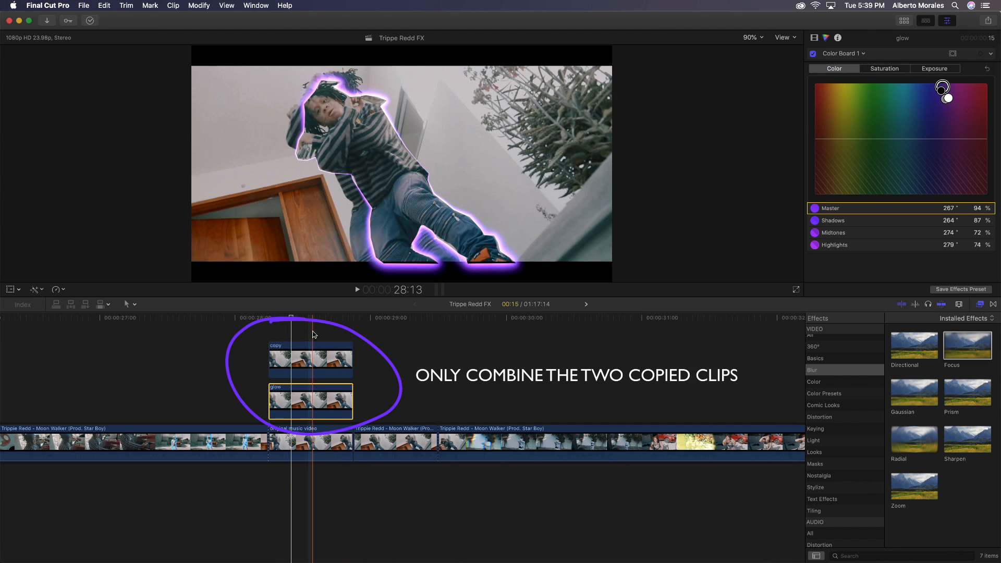
# Combine the stacked copy, glow and original music video clips into a compound clip named glow
pyautogui.moveTo(314, 334); pyautogui.dragTo(314, 443)
pyautogui.rightClick(316, 364)
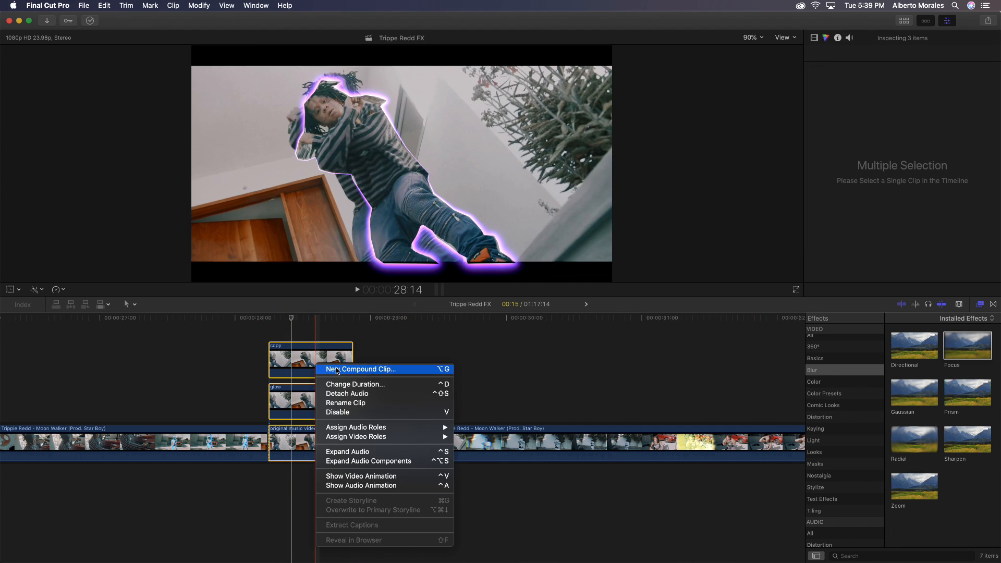
pyautogui.click(337, 369)
pyautogui.write('gl')
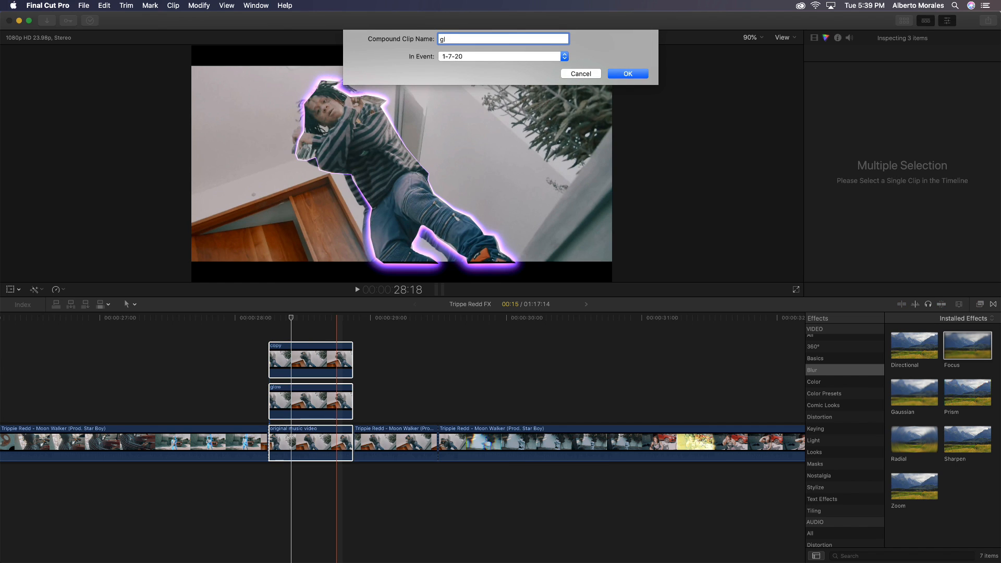
pyautogui.write('ow')
pyautogui.press('Return')
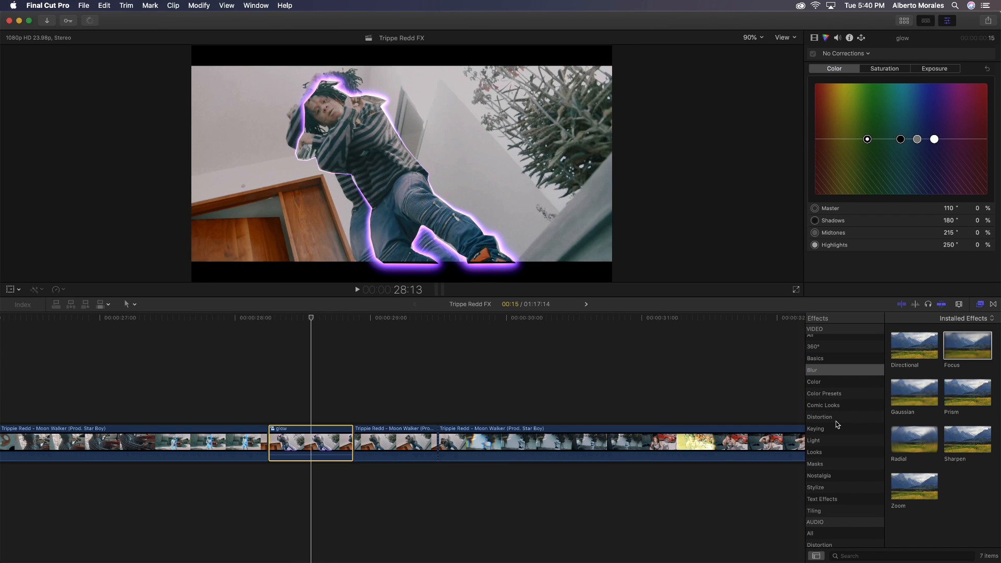
# Apply the Letterbox effect to the glow compound clip, set its border size to 6.96, and play the section
pyautogui.click(840, 488)
pyautogui.scroll(-5, 957, 483)
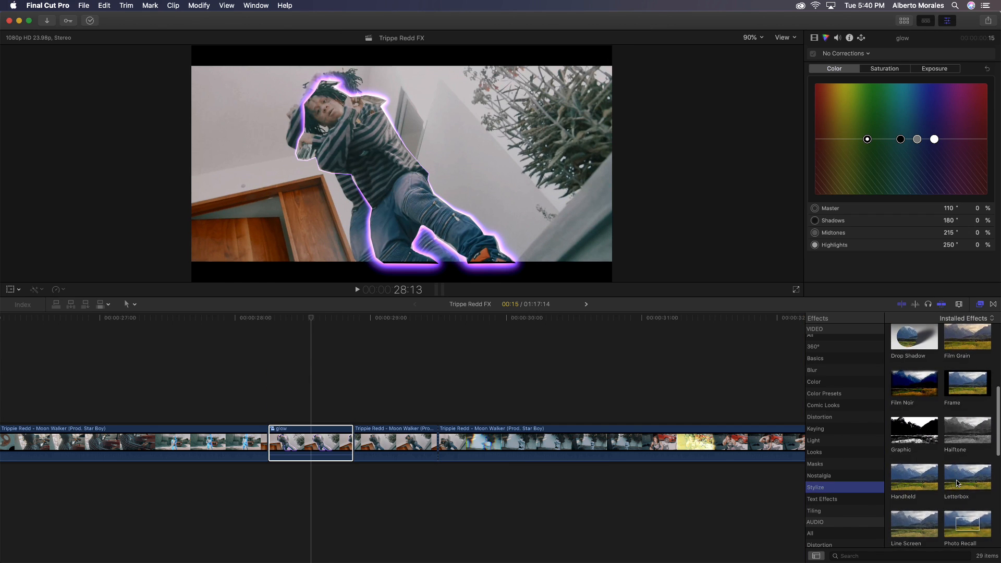
pyautogui.moveTo(957, 483); pyautogui.dragTo(309, 443)
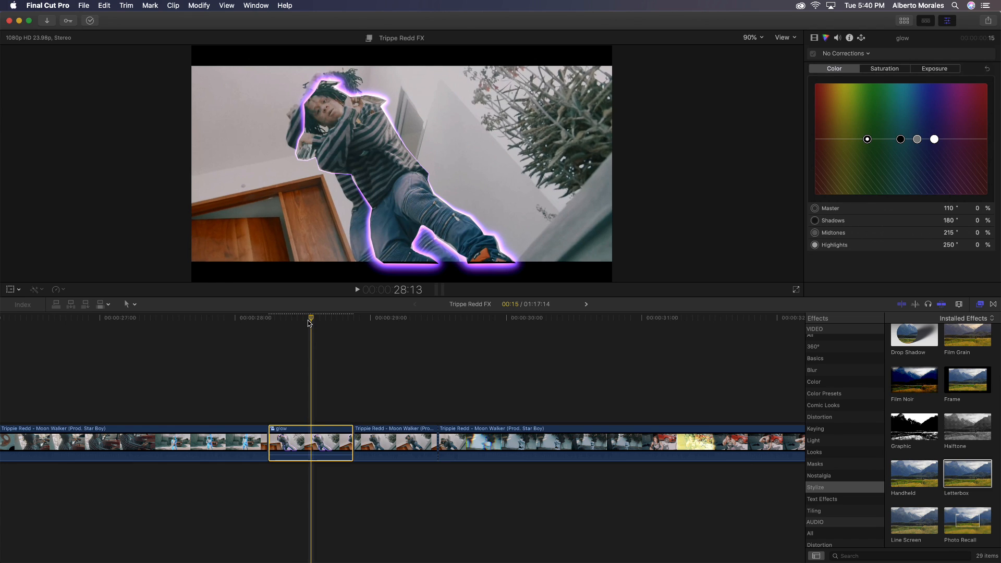
pyautogui.click(825, 52)
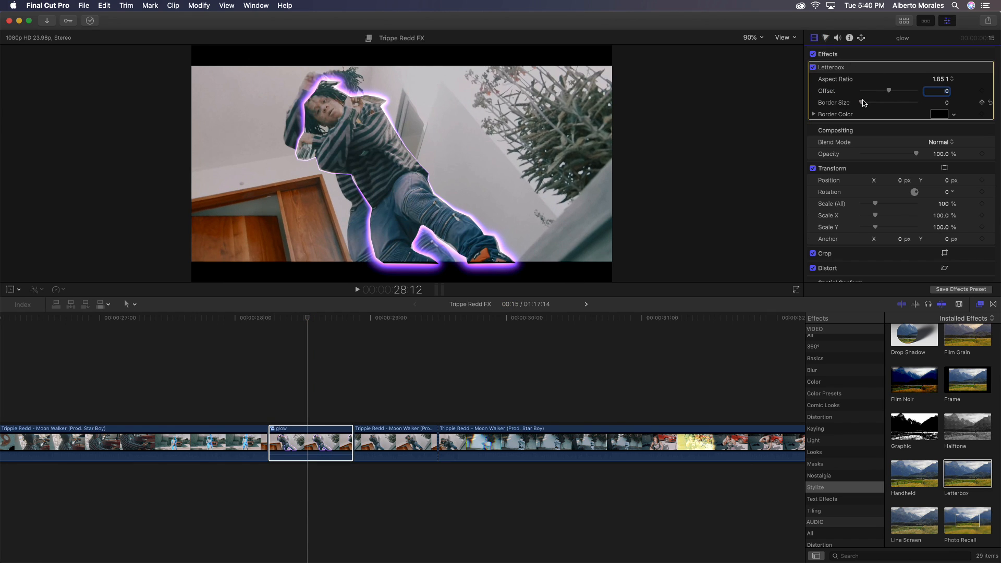
pyautogui.moveTo(863, 103); pyautogui.dragTo(901, 104)
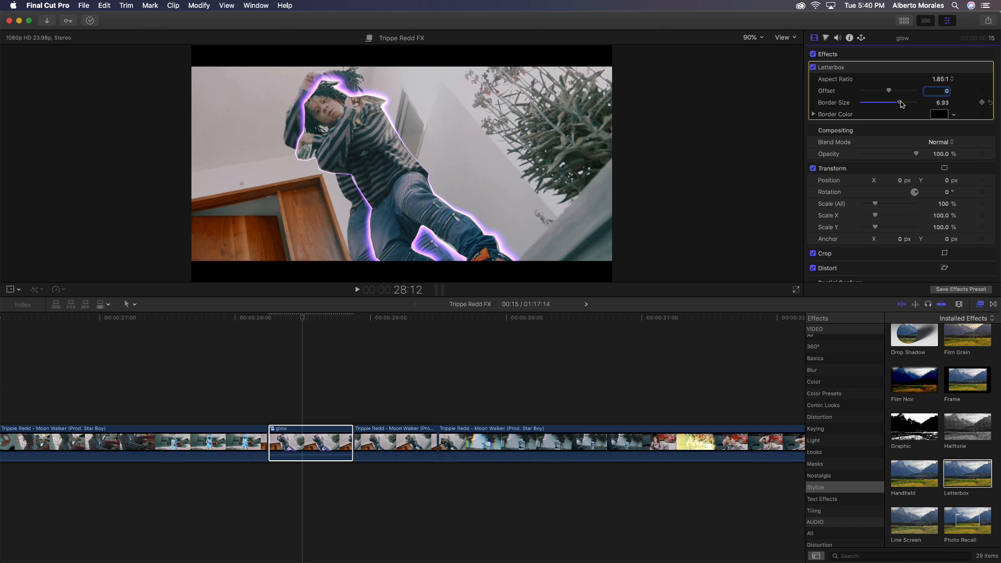
pyautogui.click(292, 436)
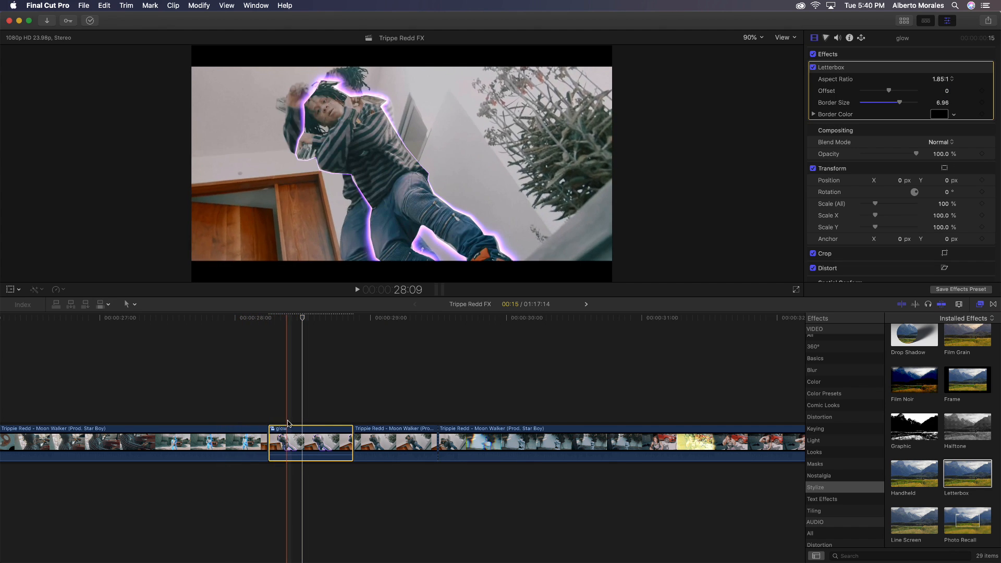
pyautogui.press('space')
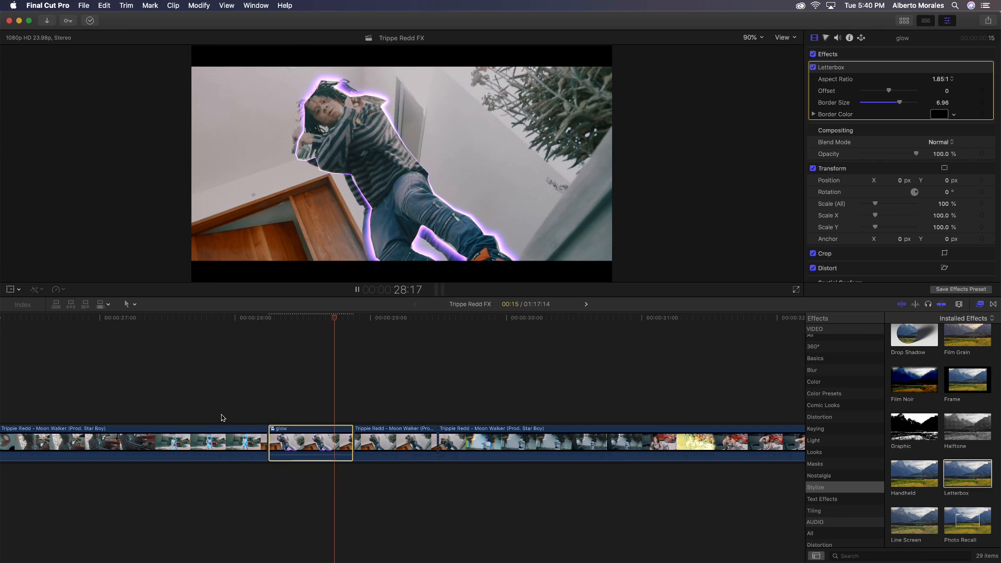
pyautogui.press('space')
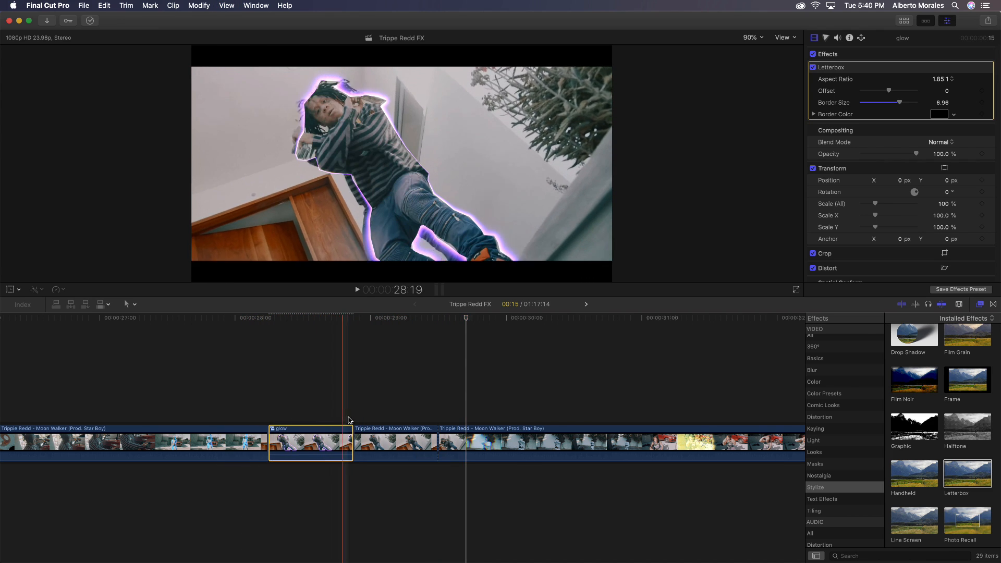
# Reverse the glow compound clip at normal speed (-100%) and play back the section around it
pyautogui.rightClick(319, 434)
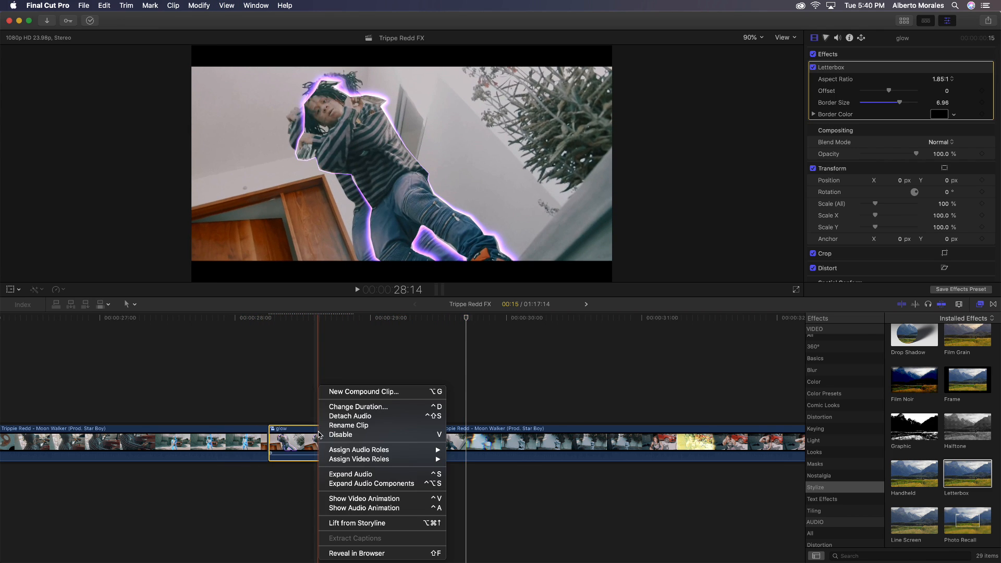
pyautogui.click(309, 434)
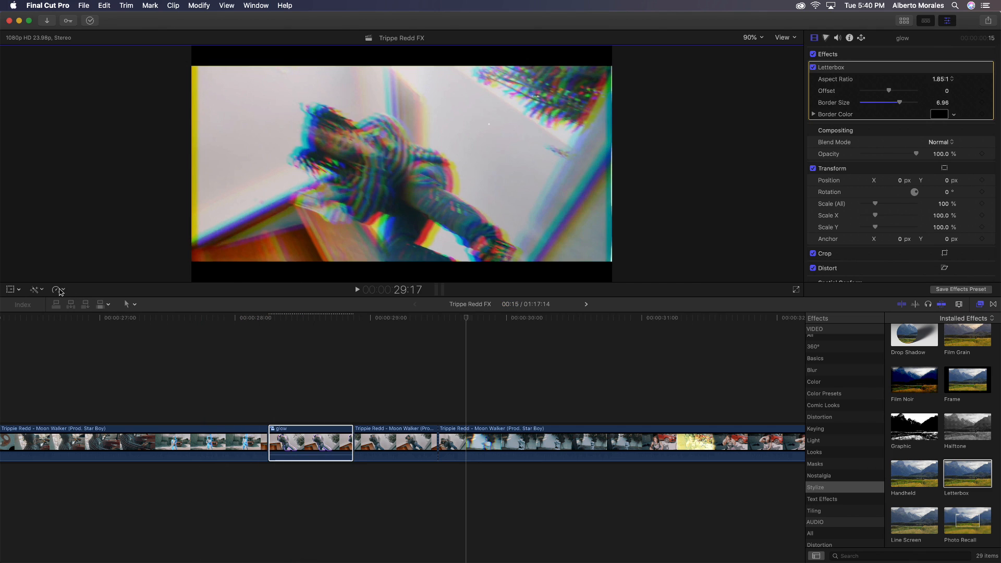
pyautogui.click(57, 289)
pyautogui.click(101, 356)
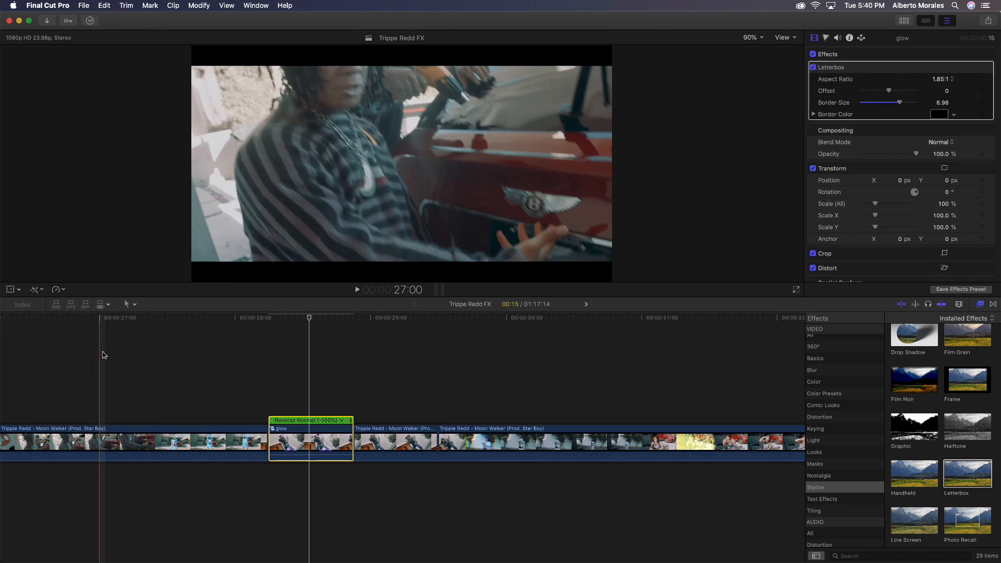
pyautogui.press('space')
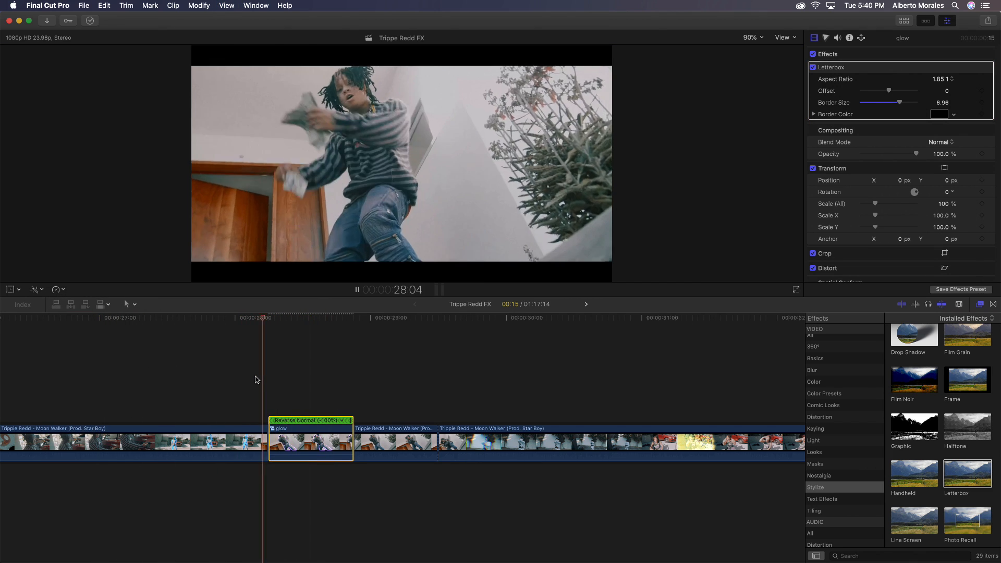
pyautogui.press('space')
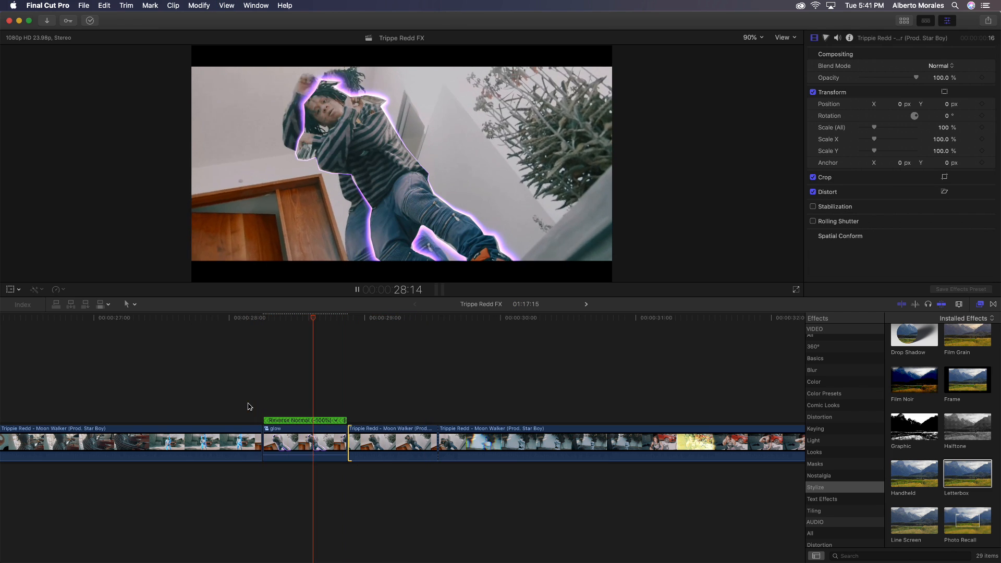
pyautogui.press('space')
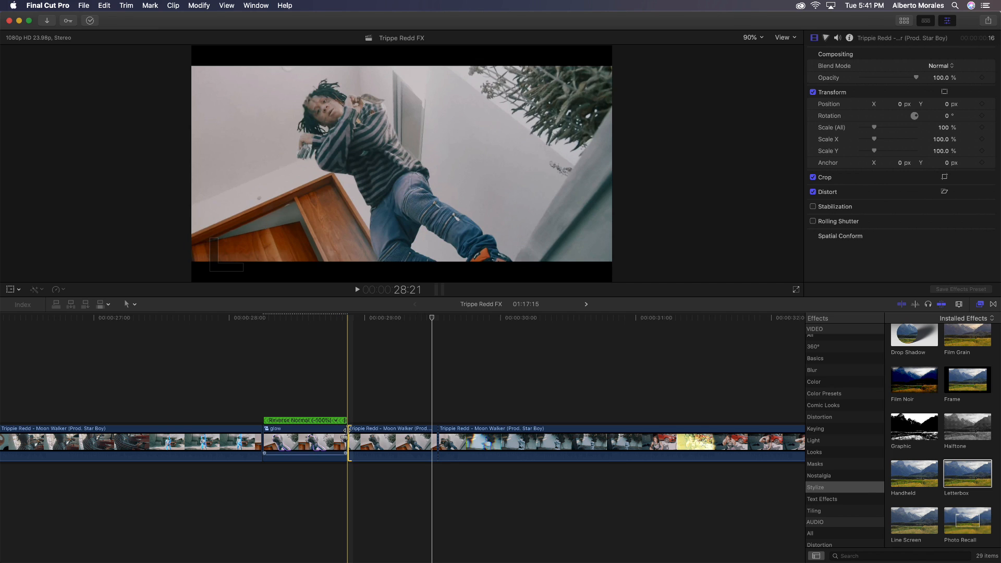
pyautogui.click(339, 442)
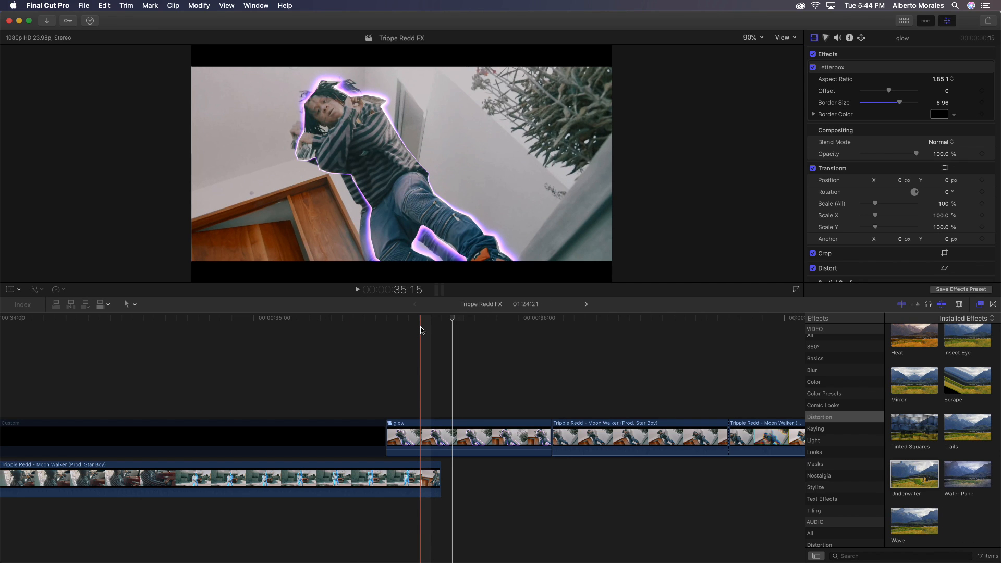
# Open the glow compound clip, apply the Underwater distortion to its copy clip, weaken the effect, and review it in the main timeline
pyautogui.click(443, 430)
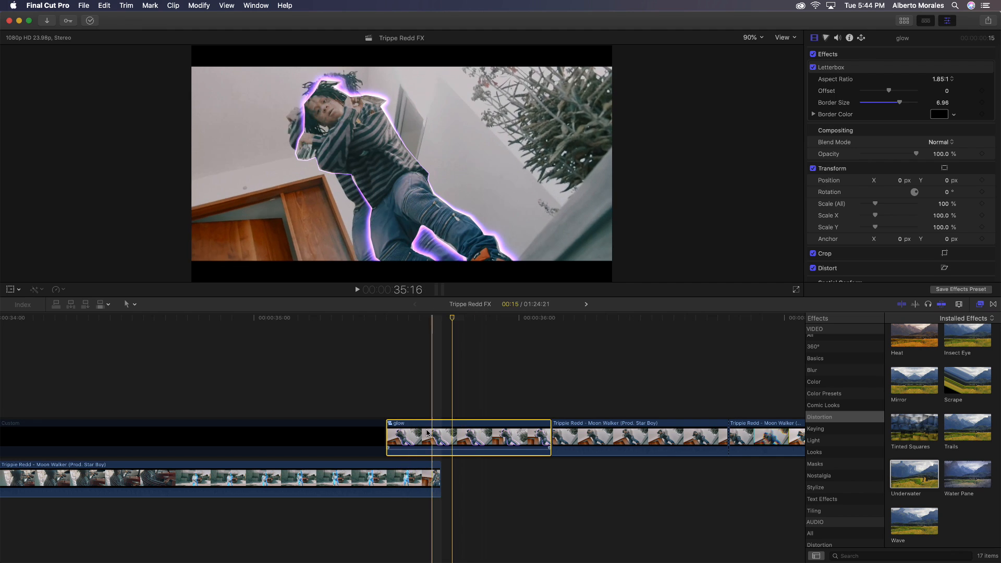
pyautogui.doubleClick(443, 428)
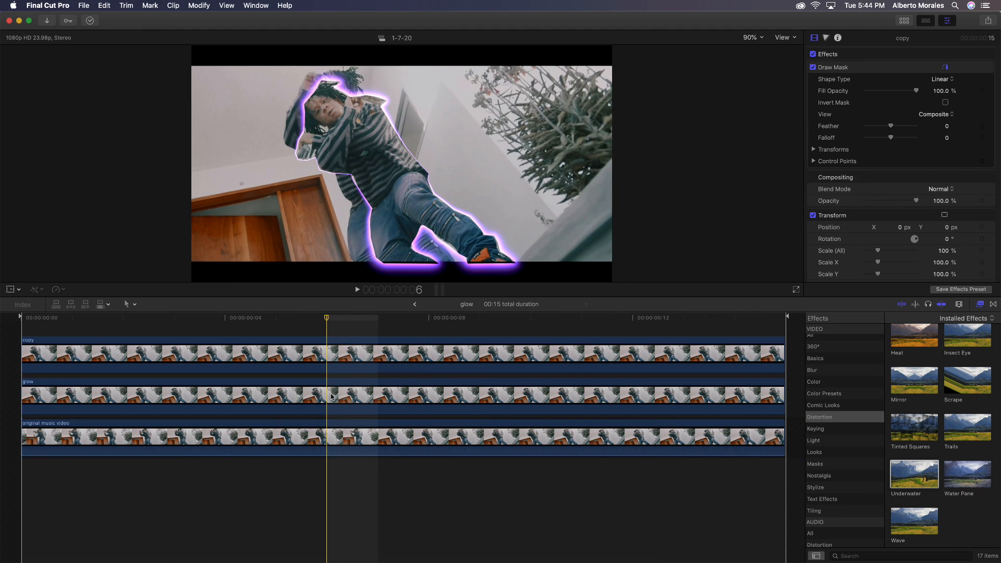
pyautogui.click(220, 398)
pyautogui.click(325, 397)
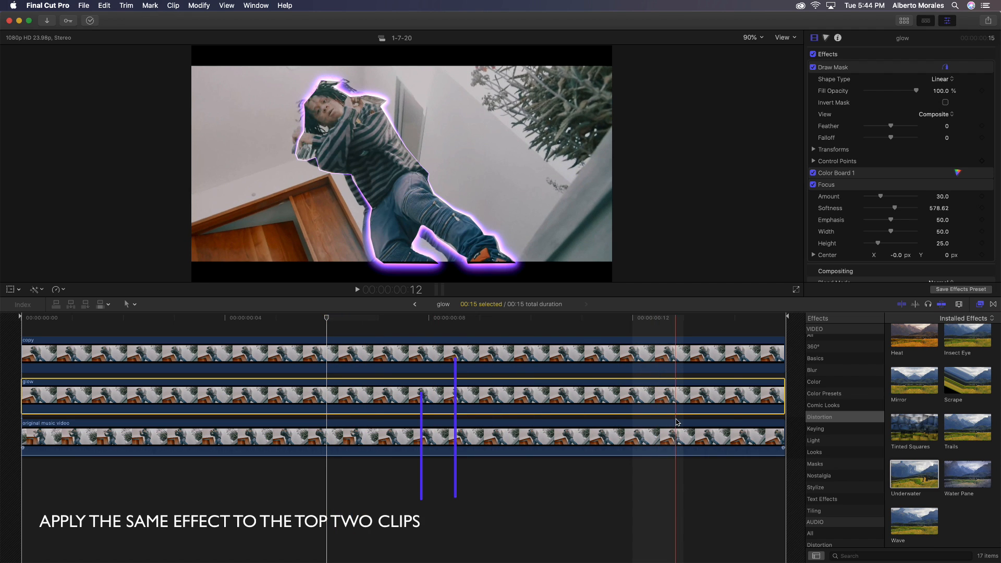
pyautogui.moveTo(917, 481); pyautogui.dragTo(663, 358)
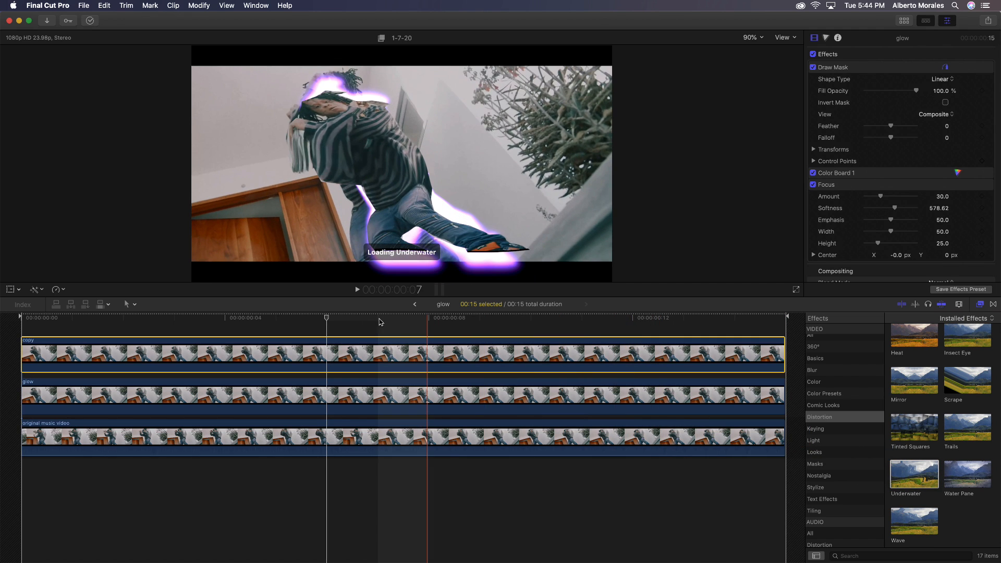
pyautogui.press('Right')
pyautogui.moveTo(892, 210); pyautogui.dragTo(869, 210)
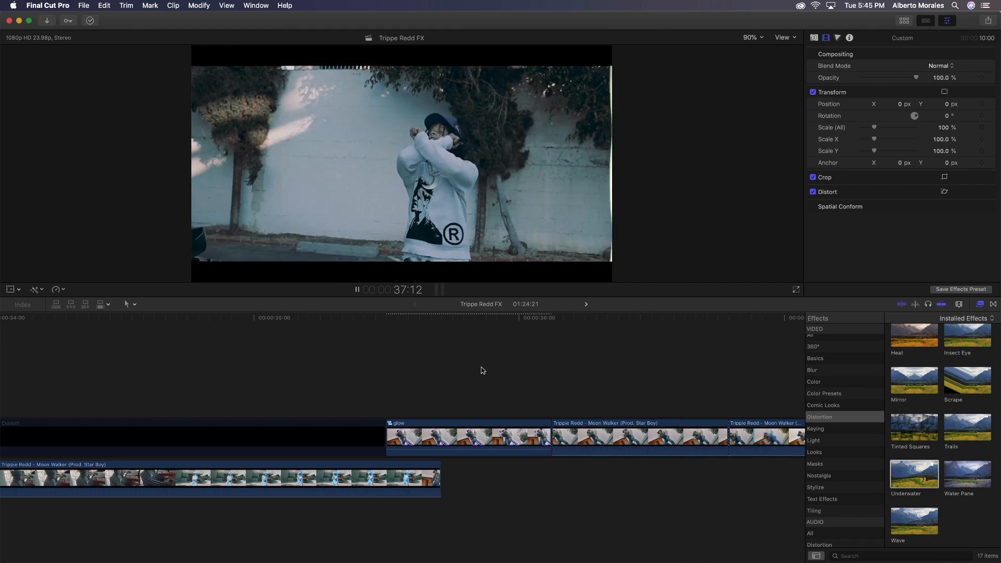
pyautogui.click(391, 377)
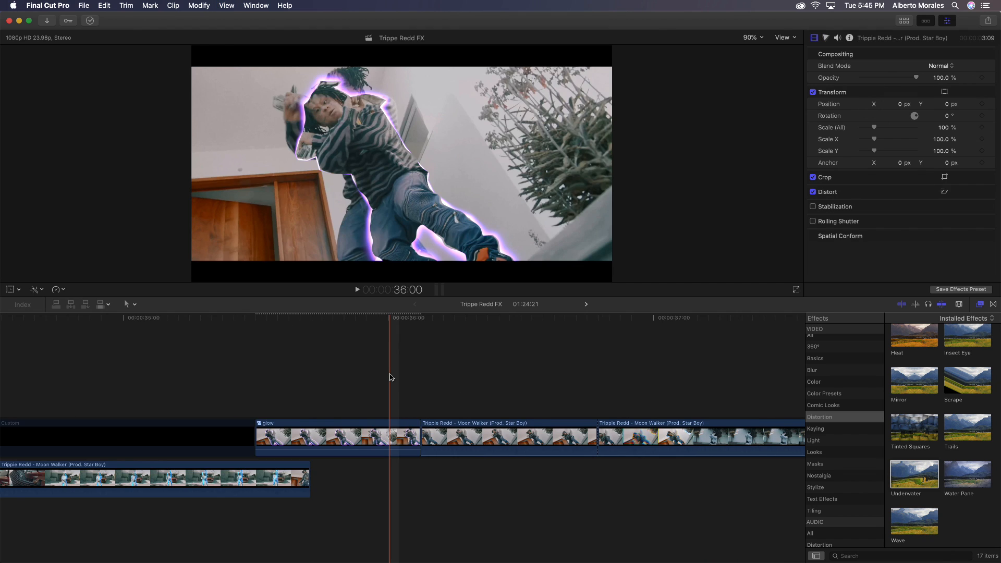